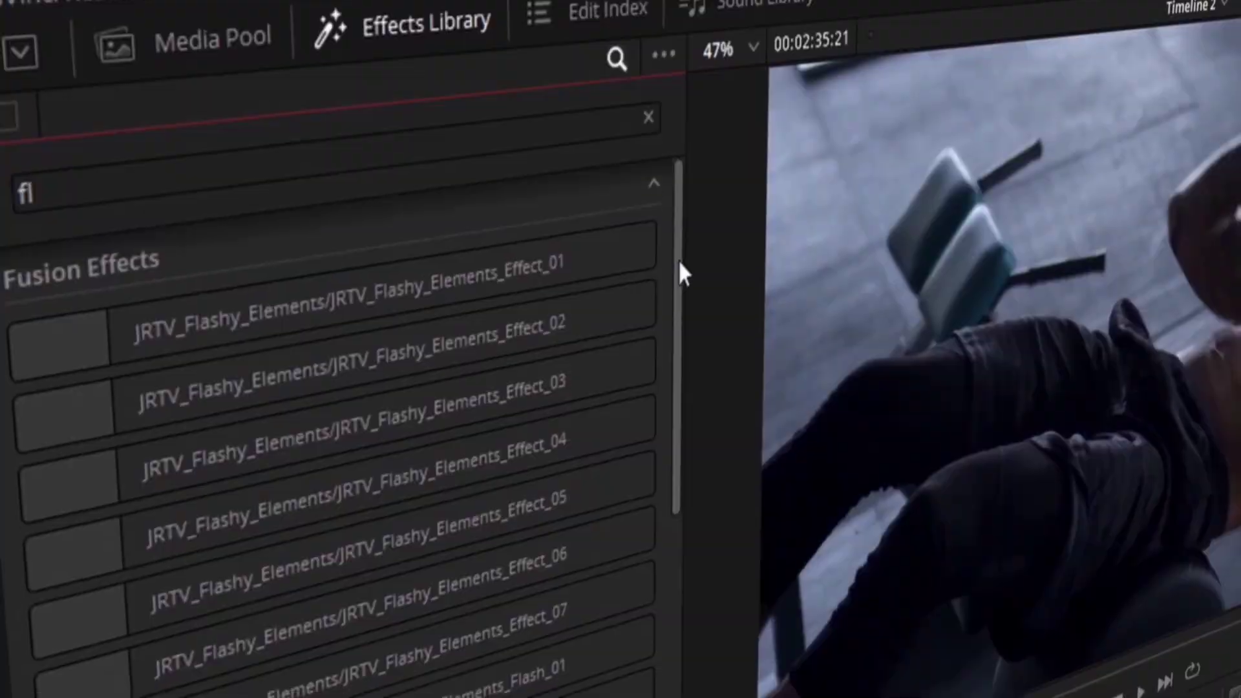
- Apply JRTV_Flashy_Elements_Grid_02 to the gym clip and show its grid settings in the Inspector
drag(679, 265, 692, 644)
drag(388, 343, 649, 549)
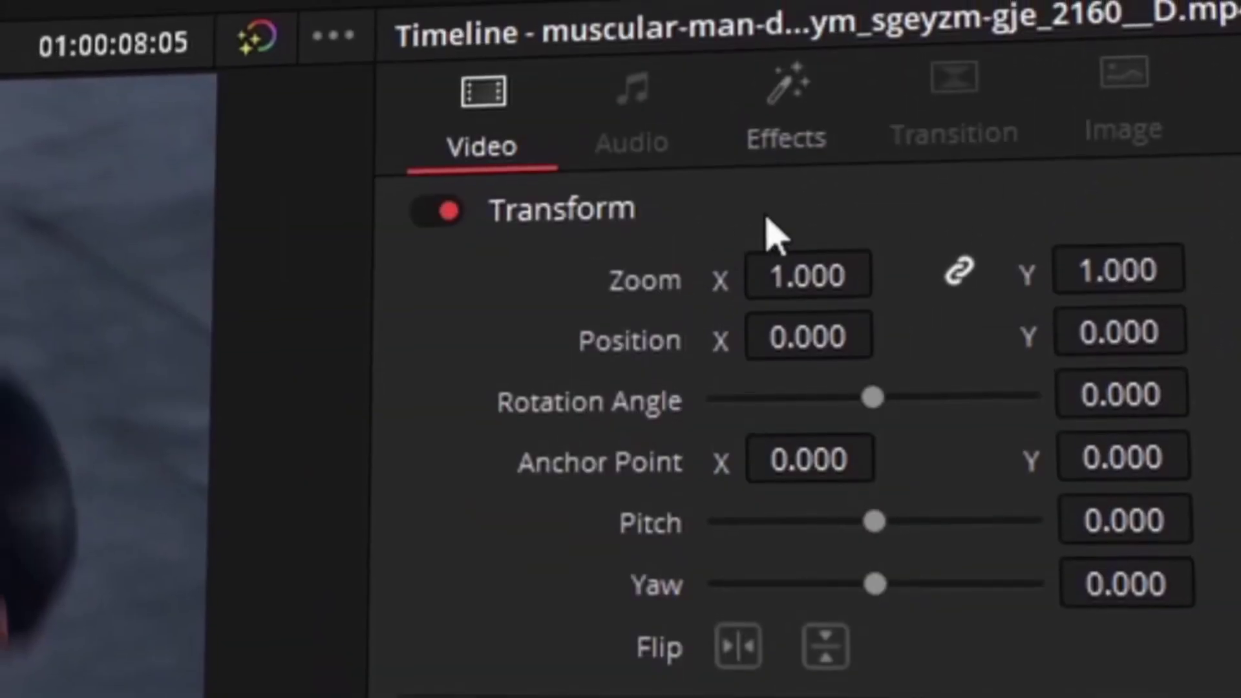
click(1122, 57)
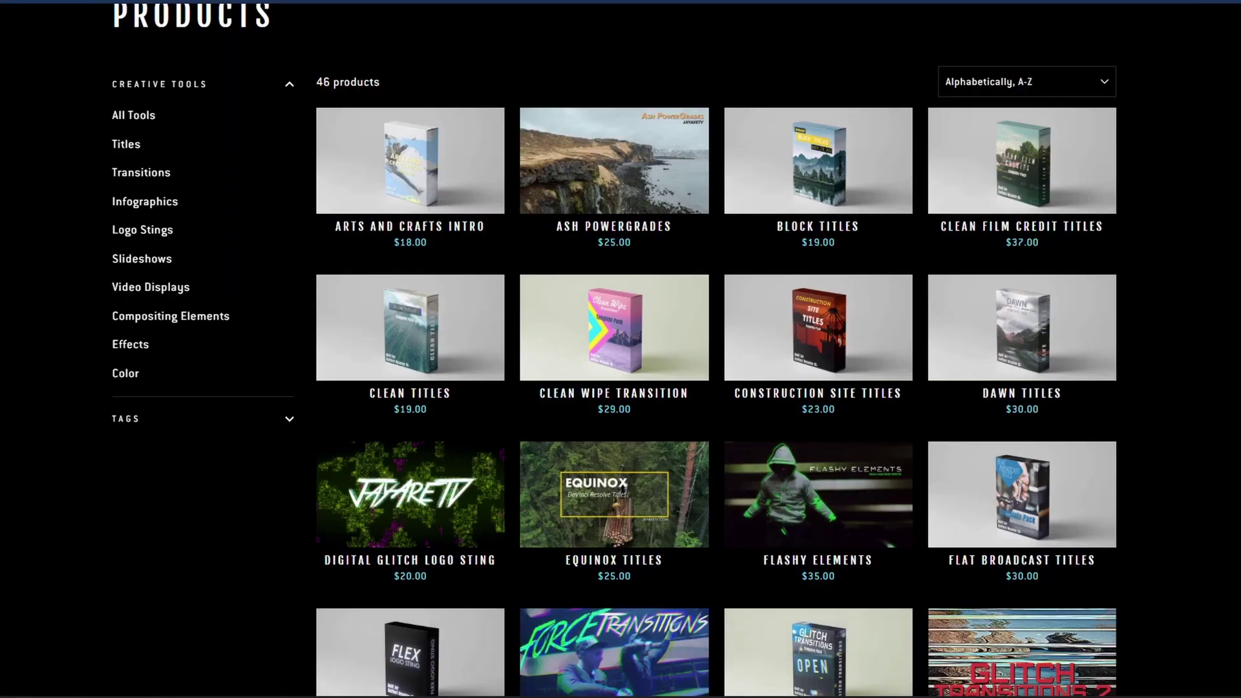
- Browse the JayareTV Titles collection of DaVinci Resolve title templates down through the product grid
click(134, 153)
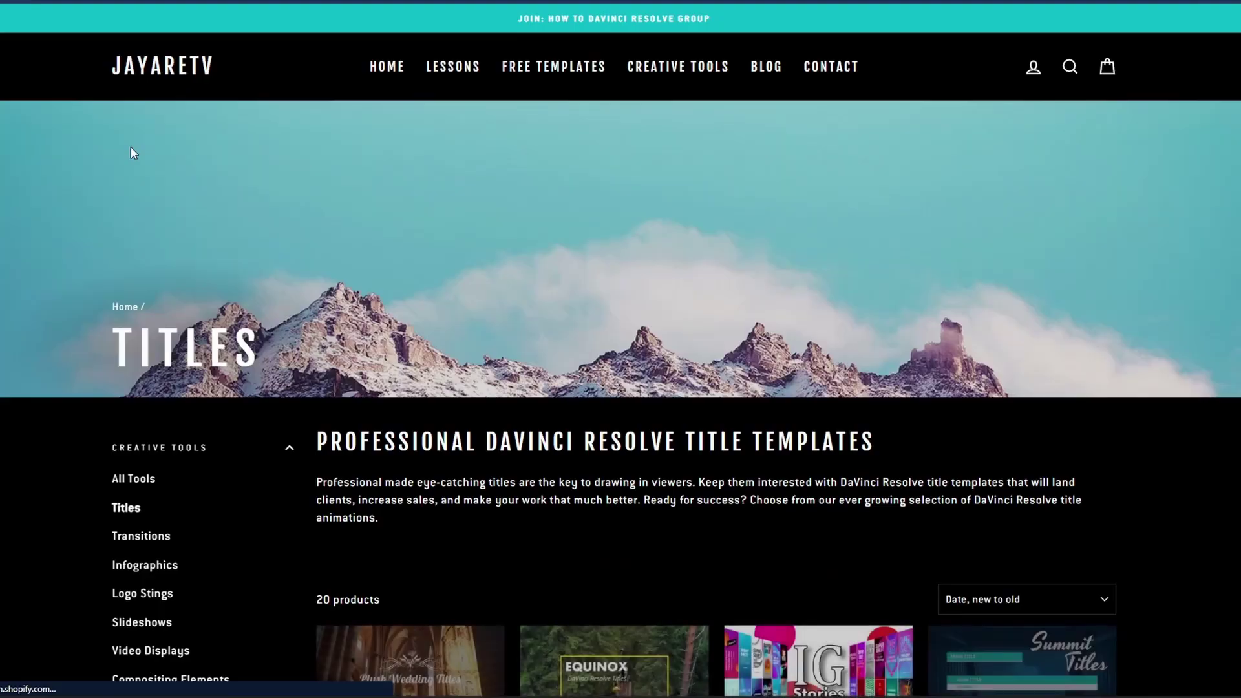
scroll(132, 152, down, 3)
scroll(1089, 504, down, 5)
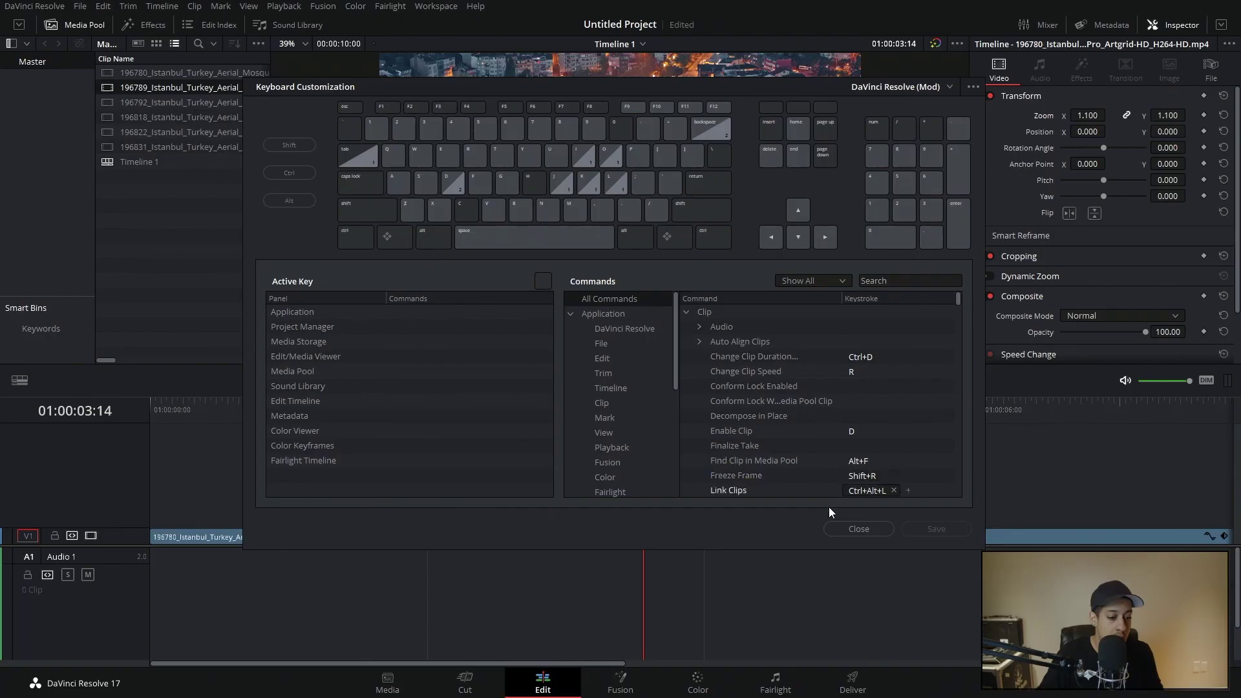
click(832, 512)
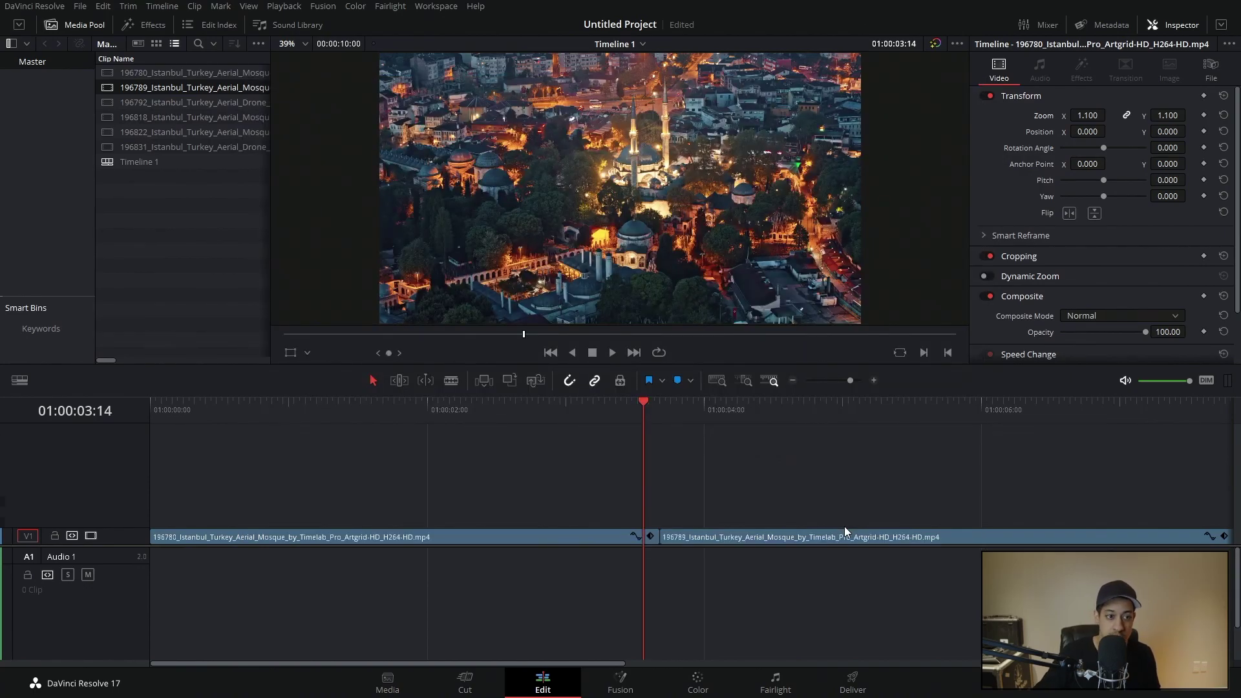
mouse_move(849, 380)
mouse_down()
mouse_move(828, 382)
mouse_move(846, 387)
mouse_up()
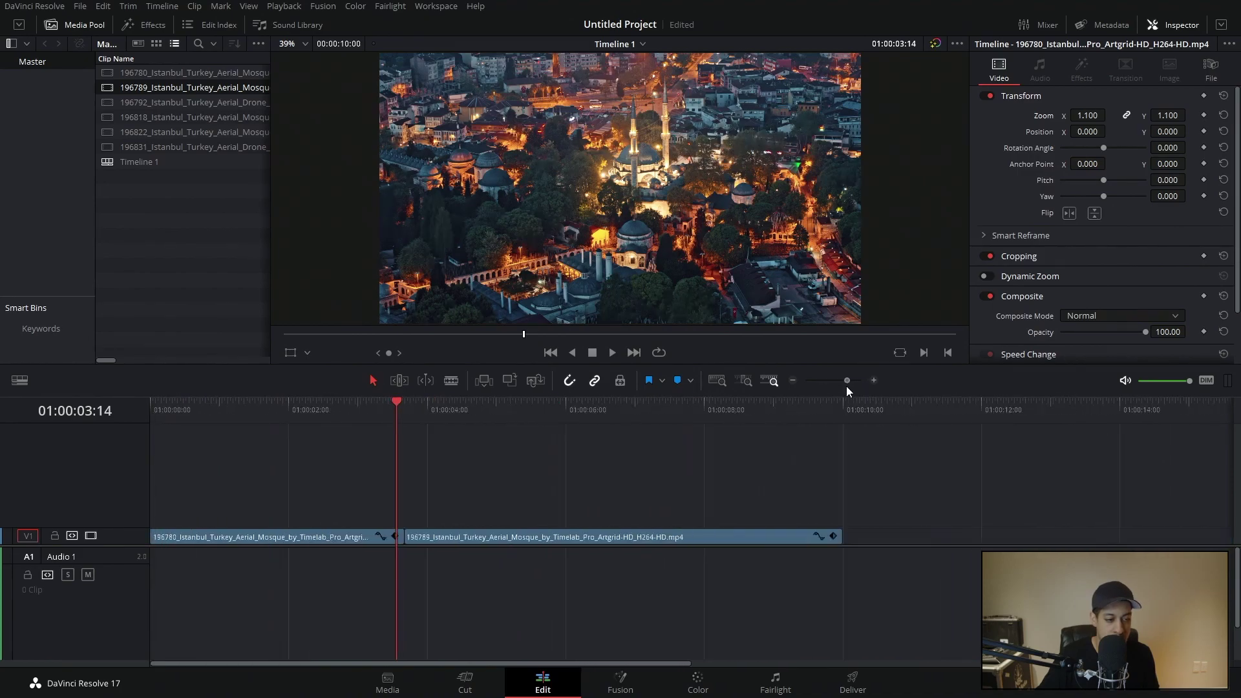
click(712, 382)
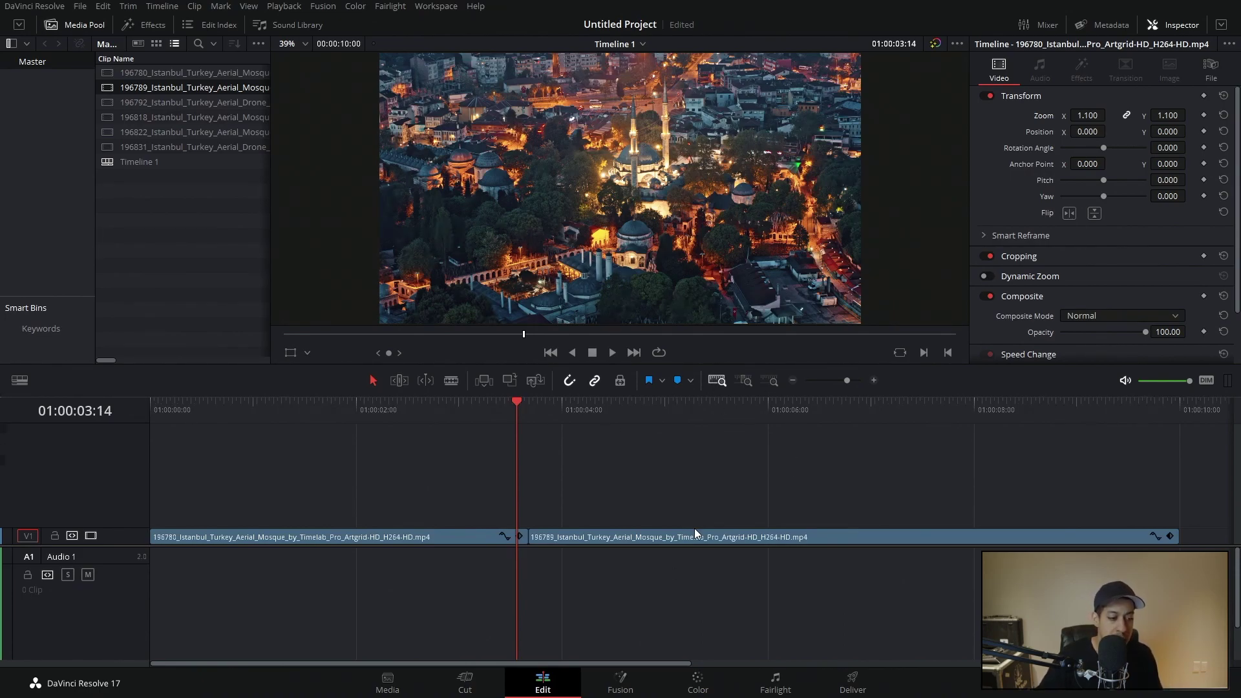
drag(194, 132, 1034, 518)
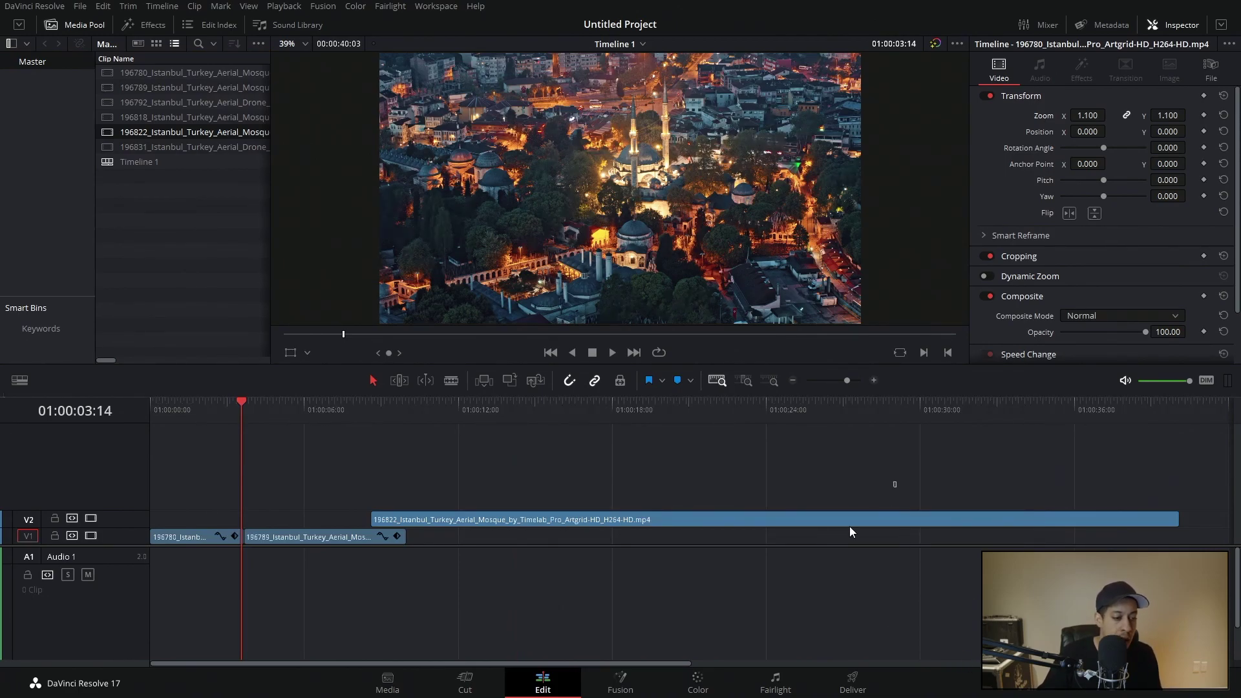
key(ctrl+z)
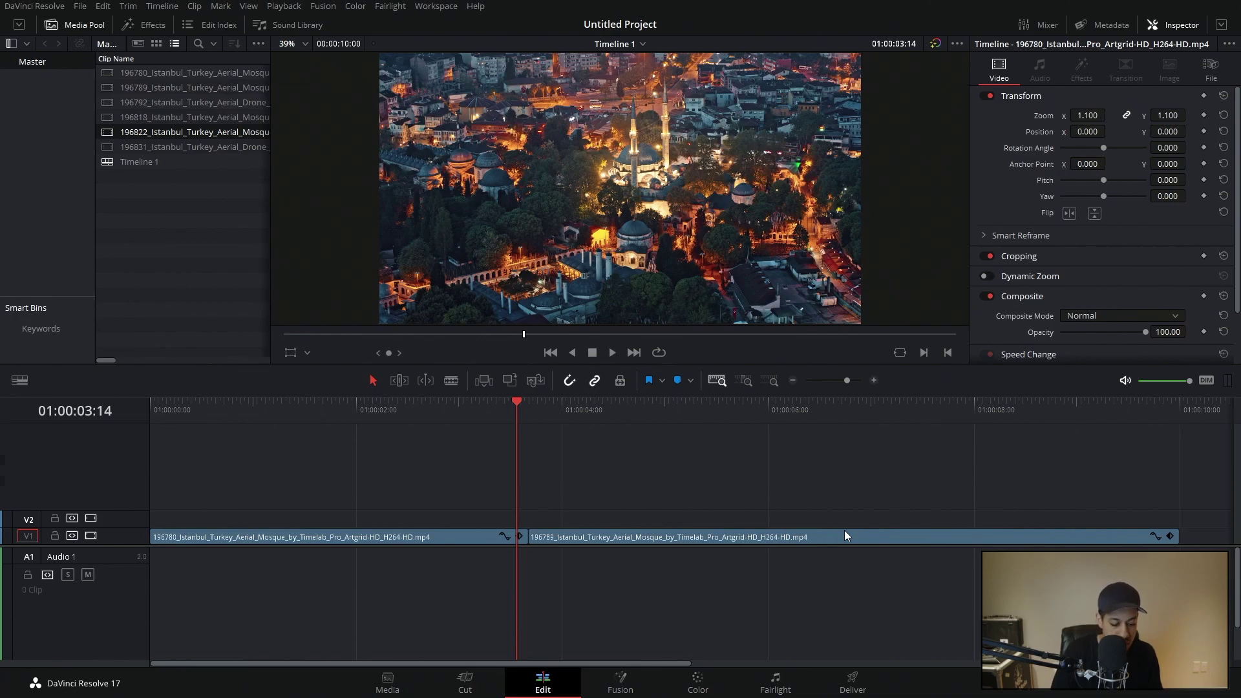
drag(846, 382, 845, 388)
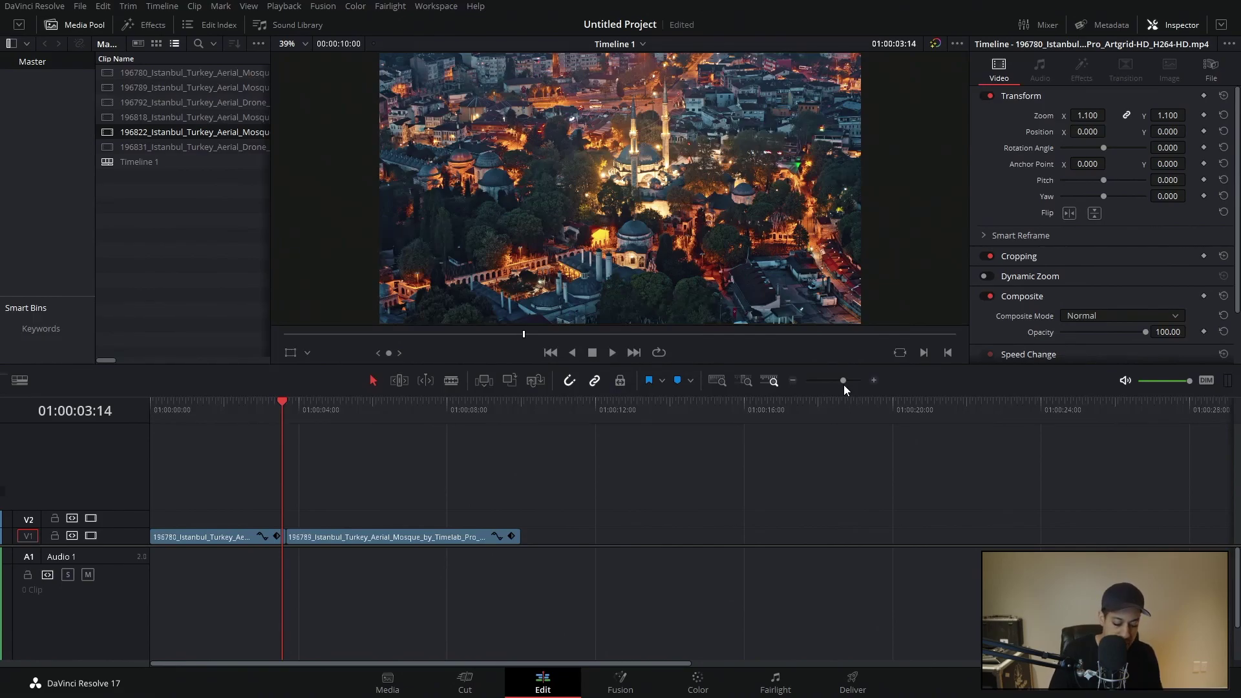
key(ctrl+equal)
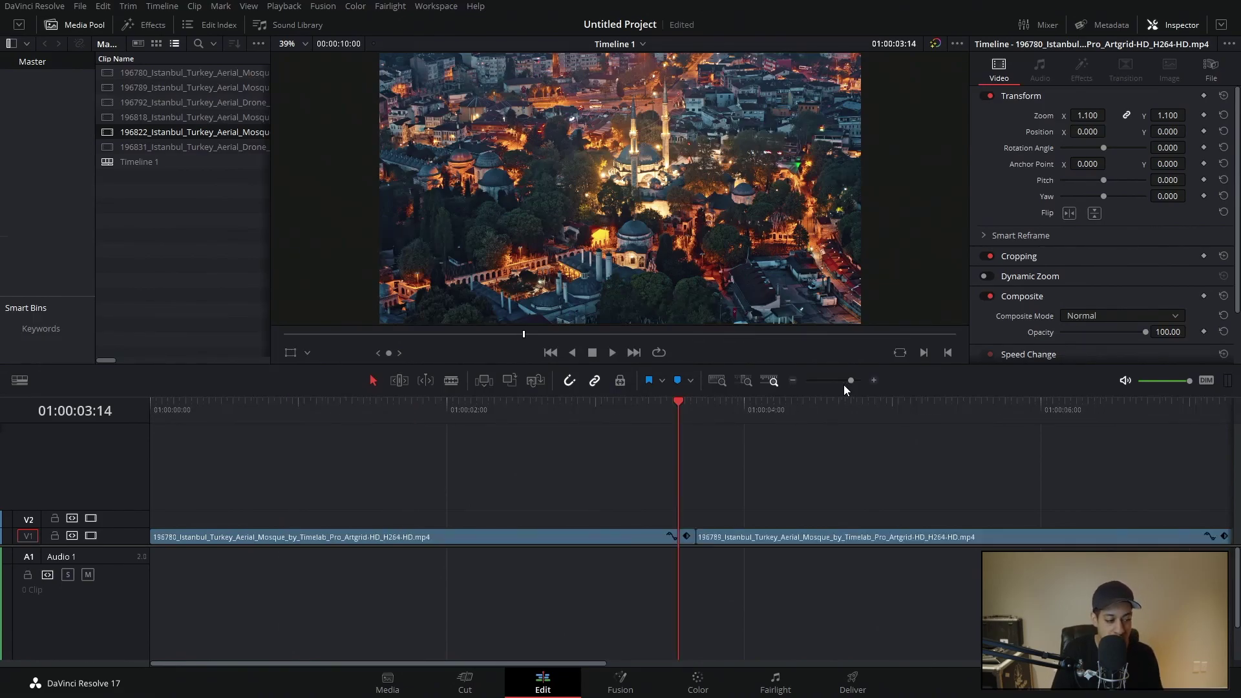
key(ctrl+minus)
key(ctrl+minus)
key(ctrl+equal)
key(ctrl+minus)
key(ctrl+equal)
key(ctrl+equal)
key(ctrl+minus)
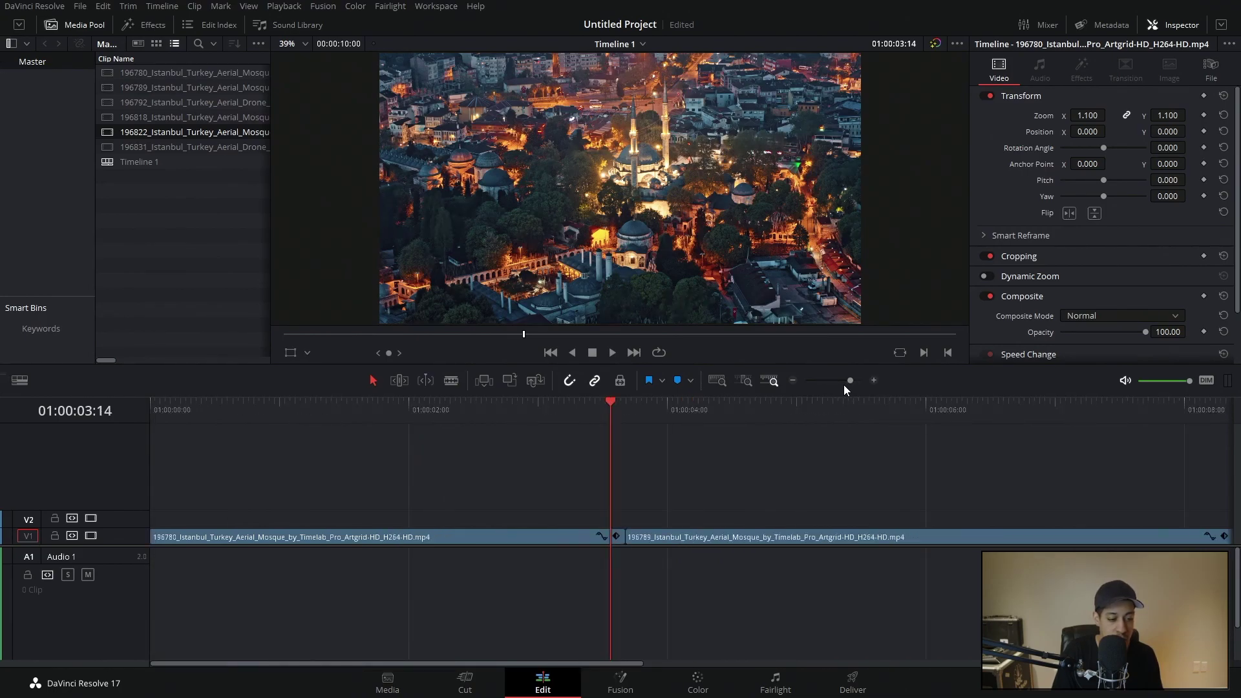
key(ctrl+minus)
key(ctrl+minus)
key(ctrl+equal)
key(ctrl+equal)
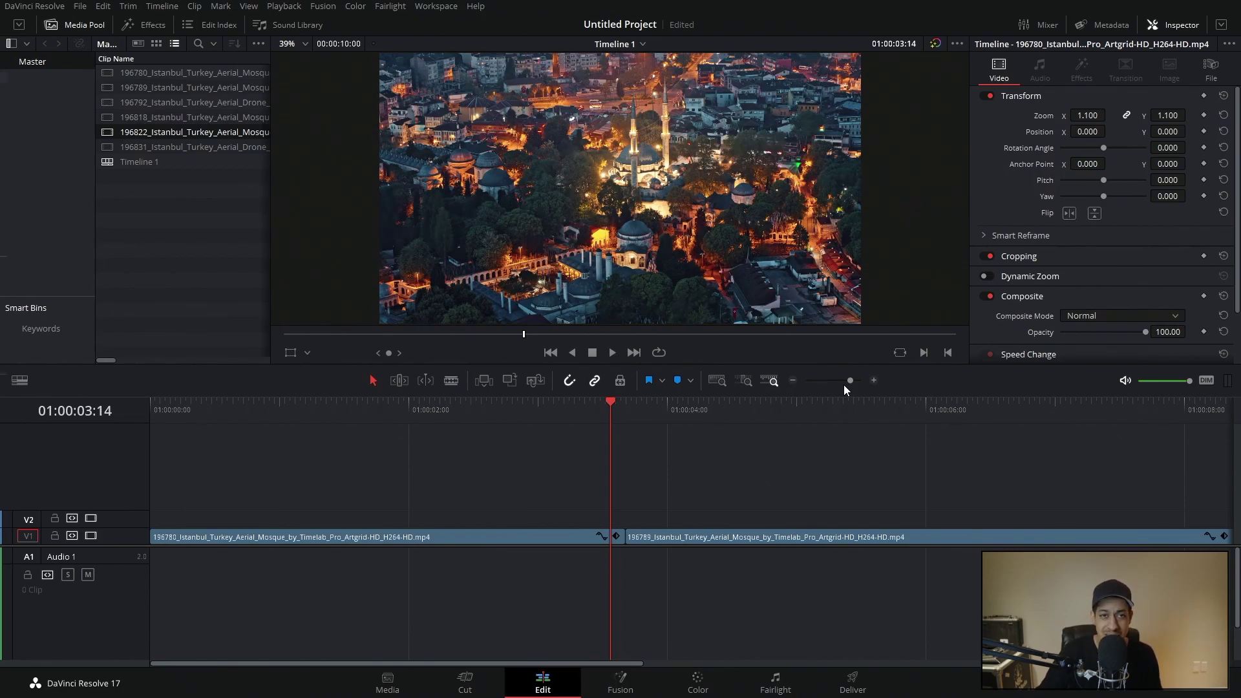
key(Right)
key(Right)
key(Right)
key(Left)
key(Left)
key(Left)
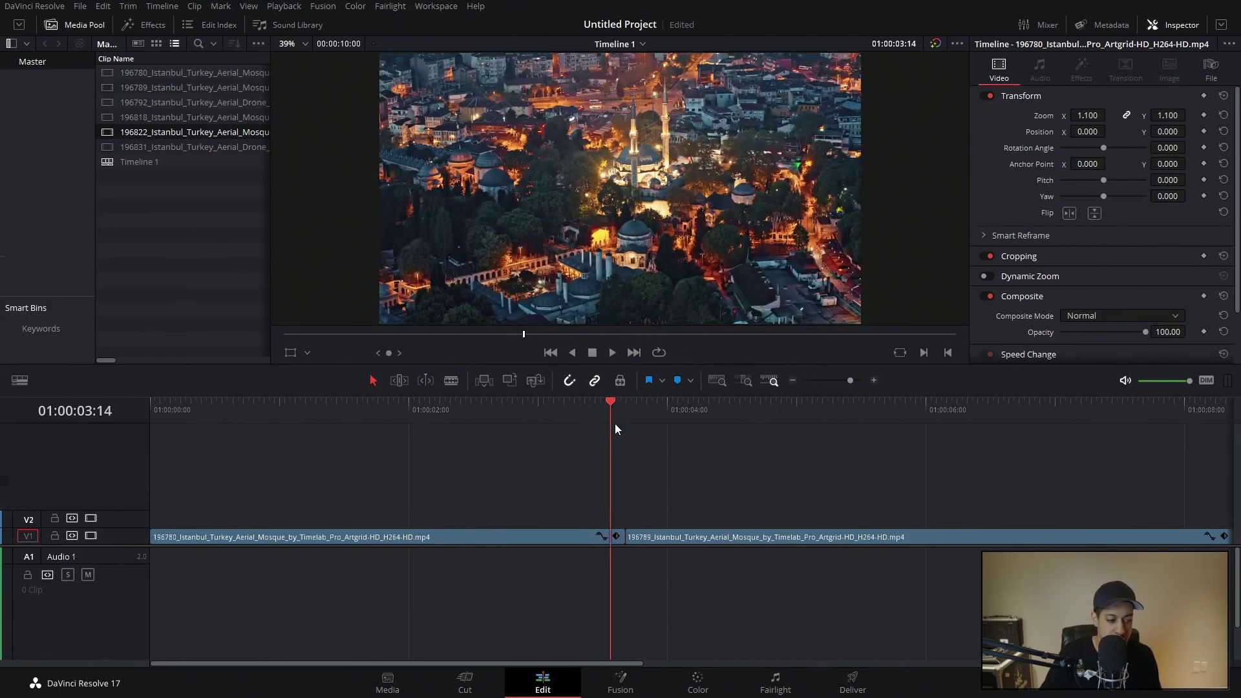
click(625, 428)
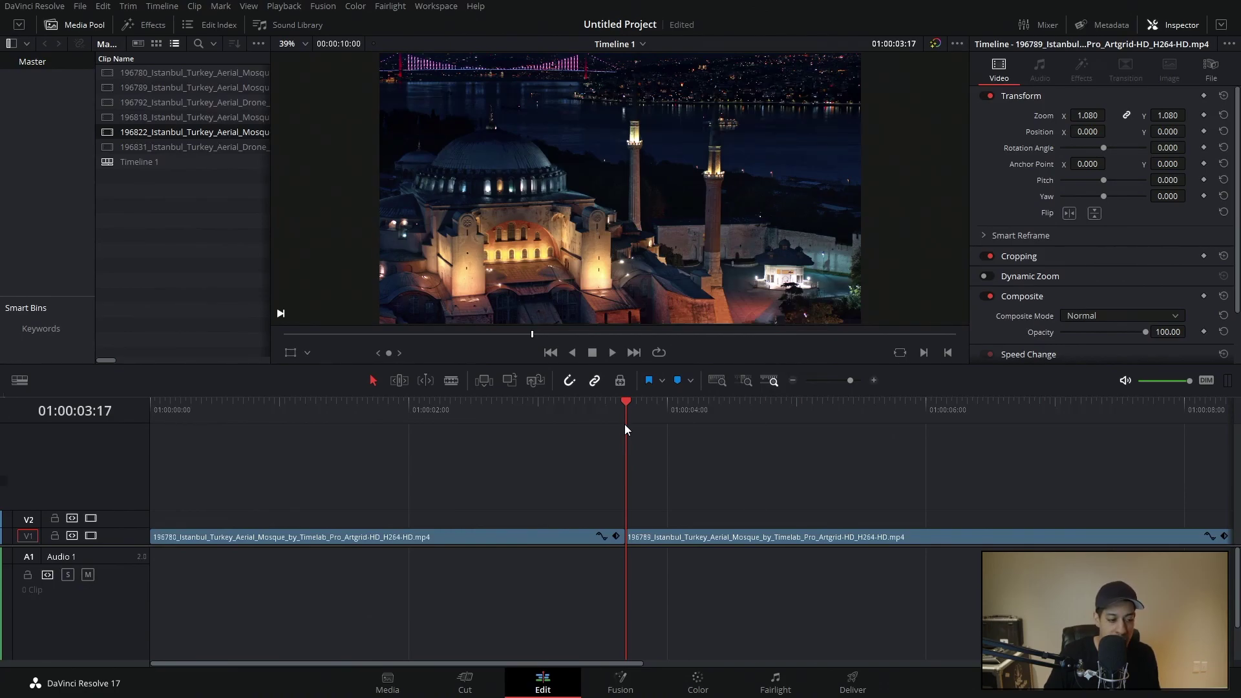
key(shift+Right)
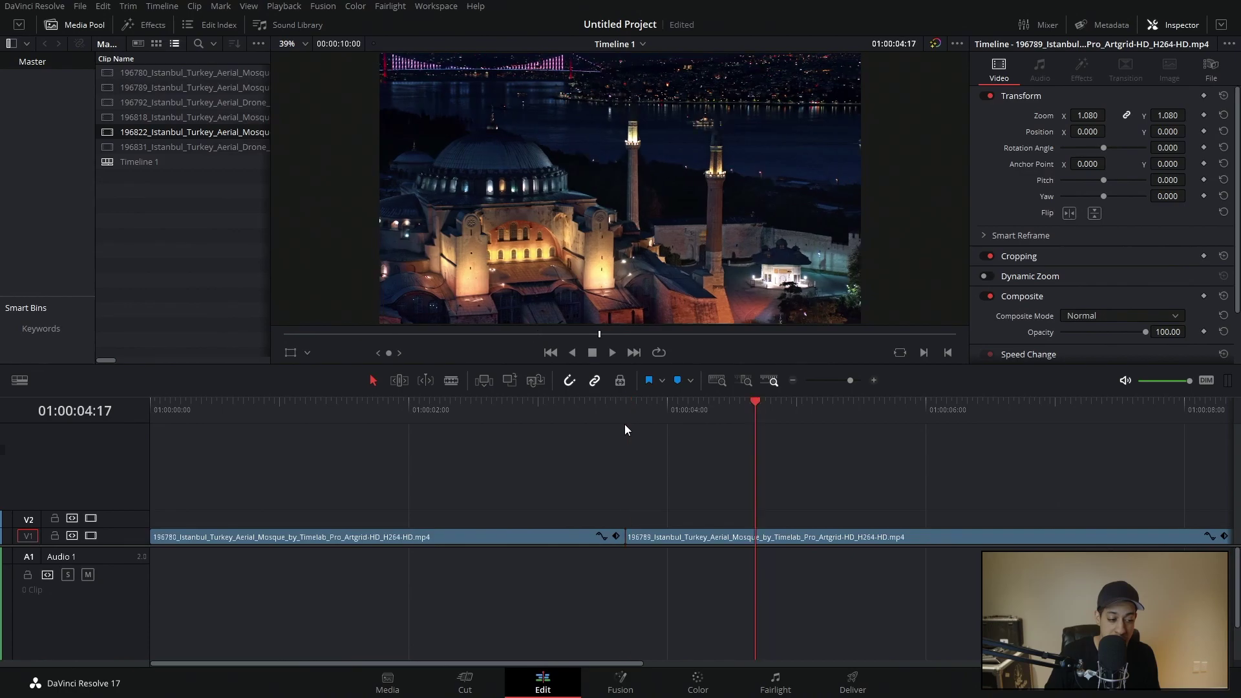
key(shift+Left)
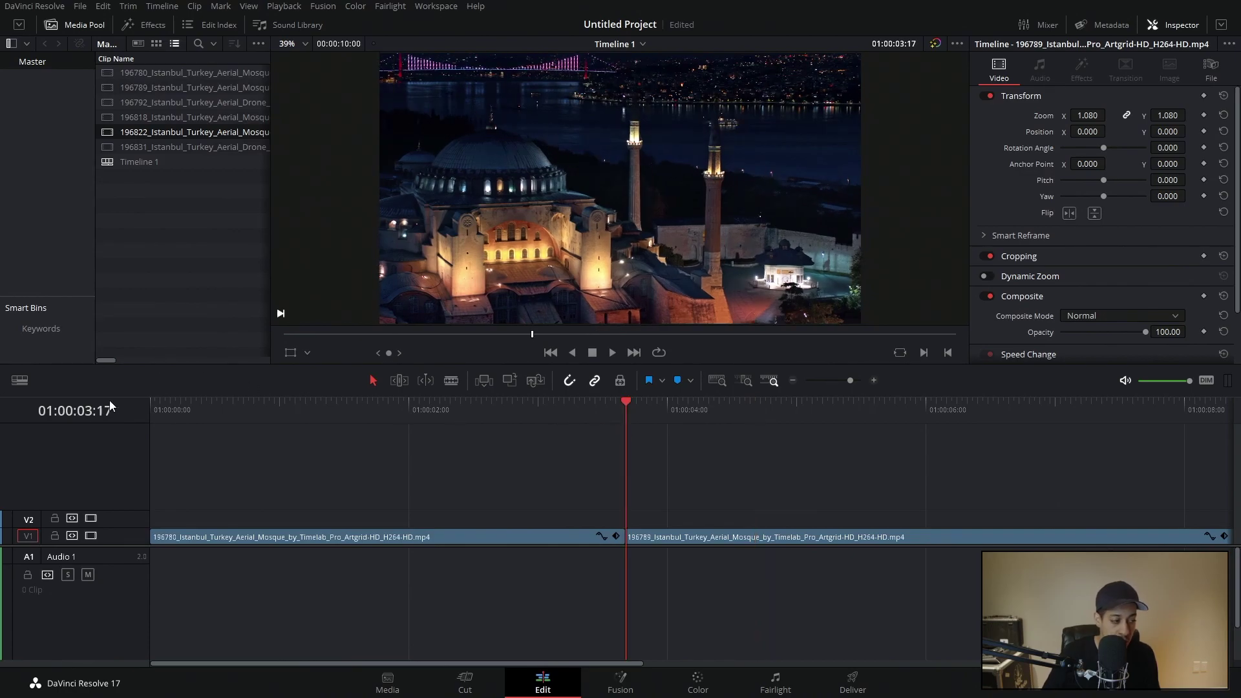
key(shift+Right)
key(shift+Left)
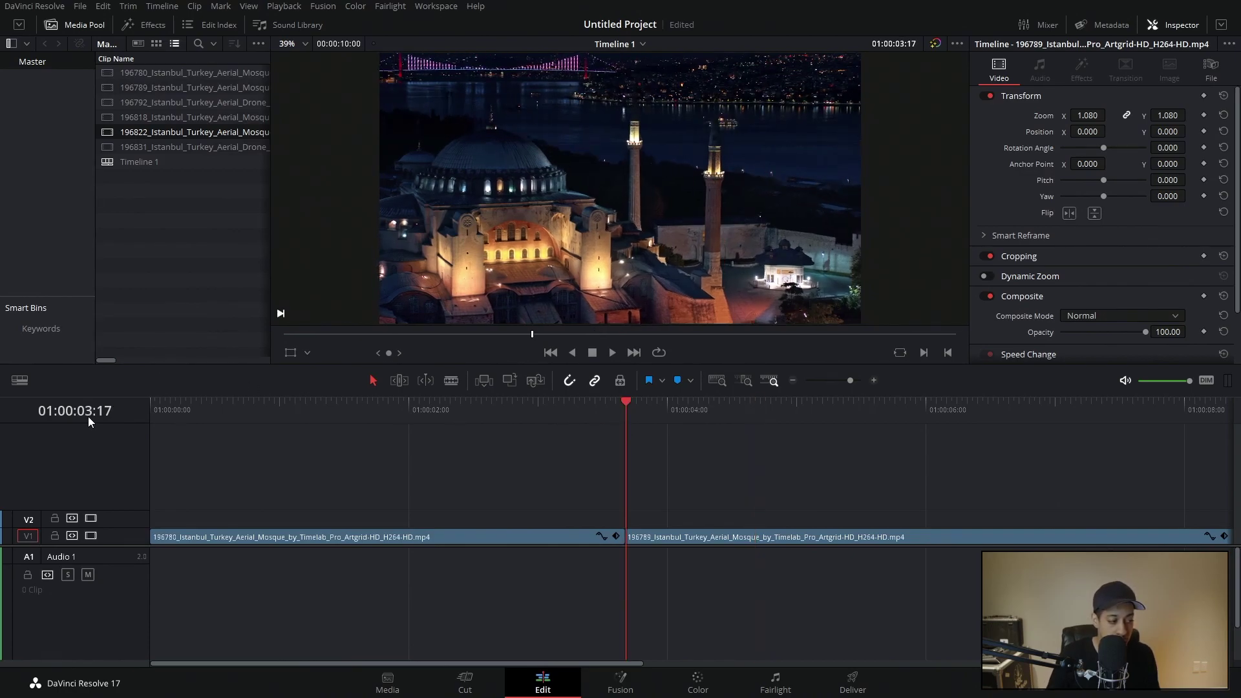
key(Right)
key(Right)
key(Right)
key(Right)
key(Right)
key(Right)
key(Left)
key(Left)
key(Left)
key(Left)
key(Left)
key(Left)
key(shift+Right)
key(shift+Right)
key(shift+Left)
key(shift+Left)
key(shift+Right)
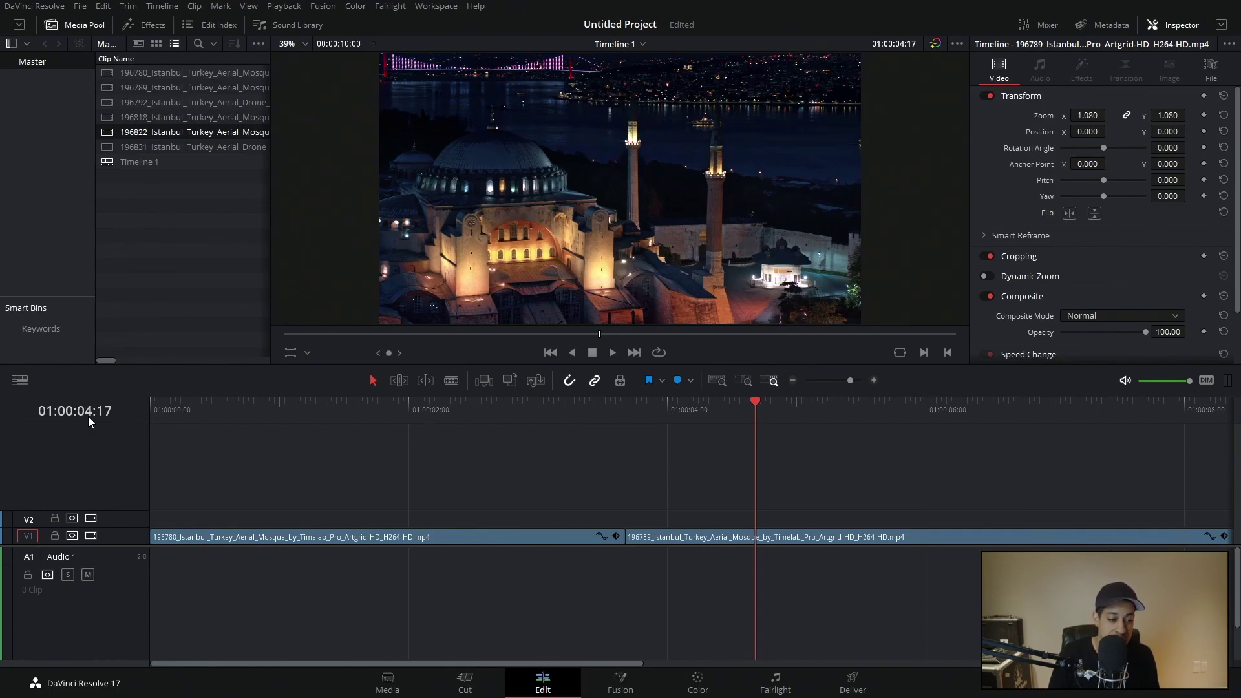
key(Left)
key(Left)
key(Left)
key(Left)
key(Left)
key(Left)
key(Left)
key(Left)
key(Left)
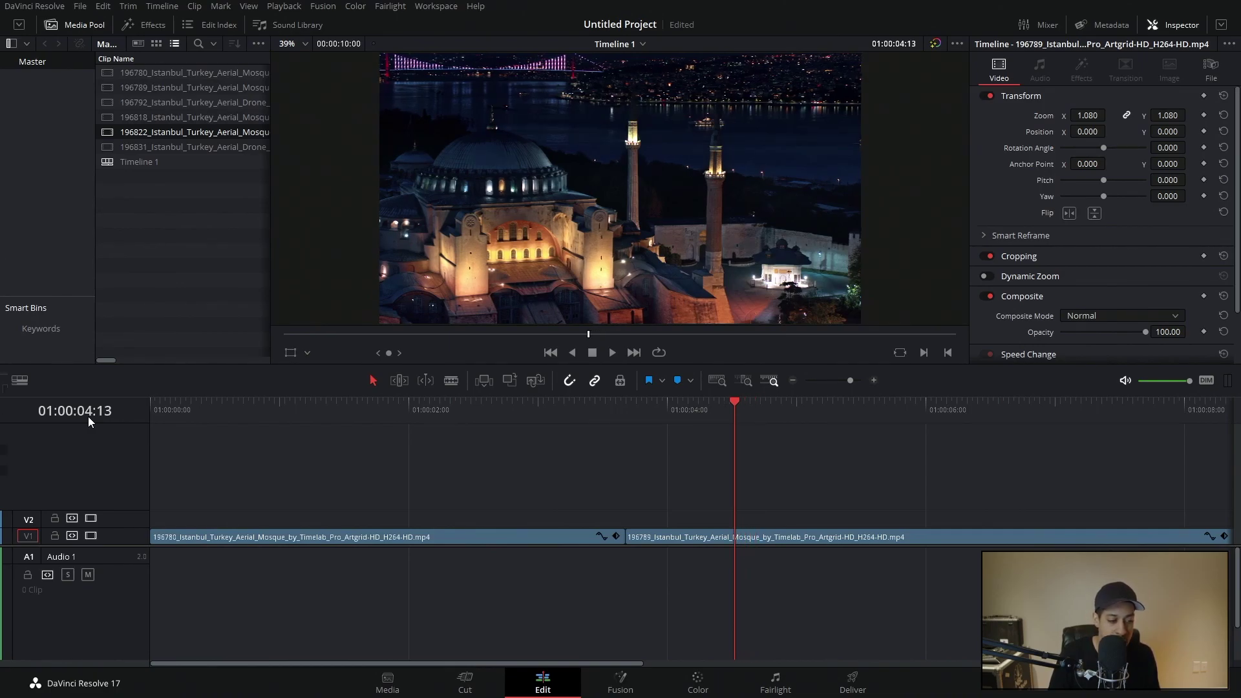
key(Left)
key(Left)
key(Left)
key(Left)
key(Left)
key(Left)
key(Left)
key(Left)
key(Left)
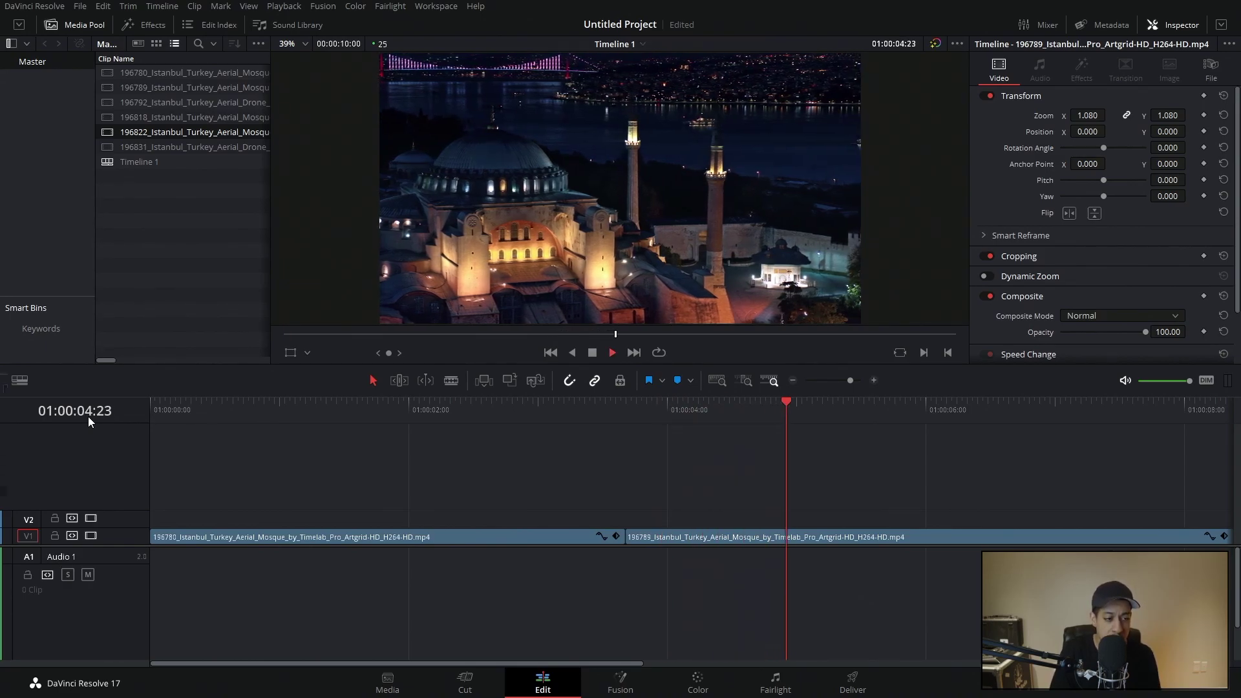
key(l)
key(l)
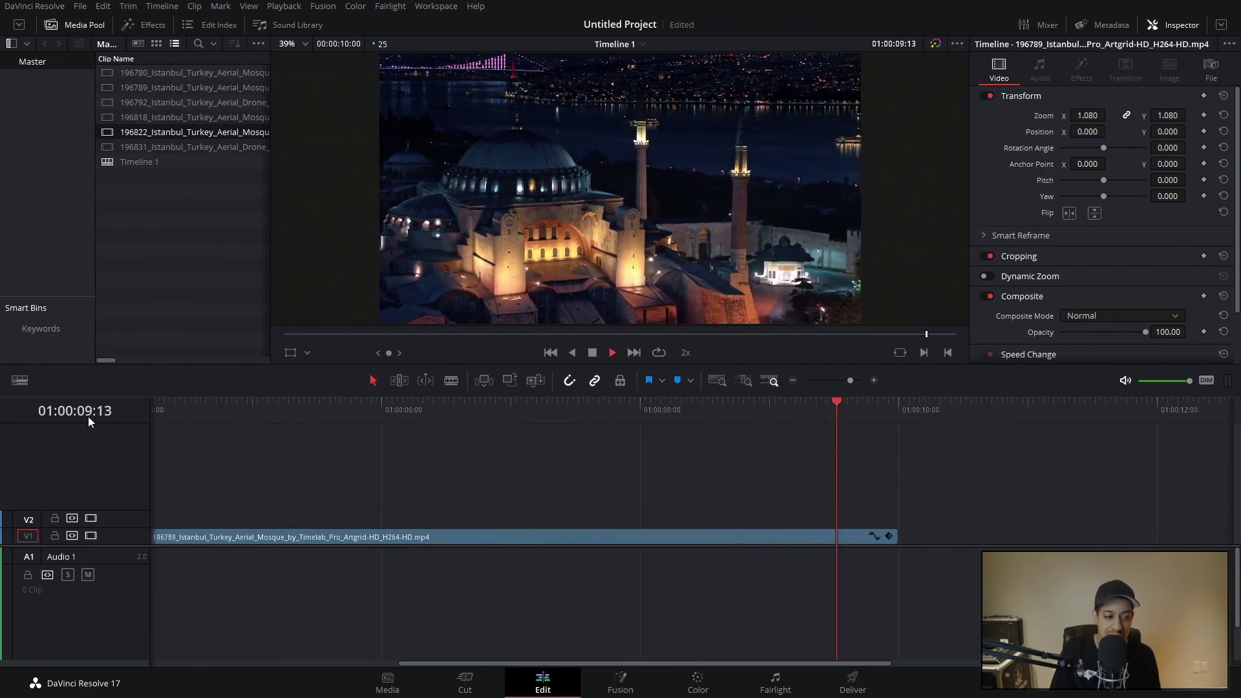
key(j)
key(j)
key(Home)
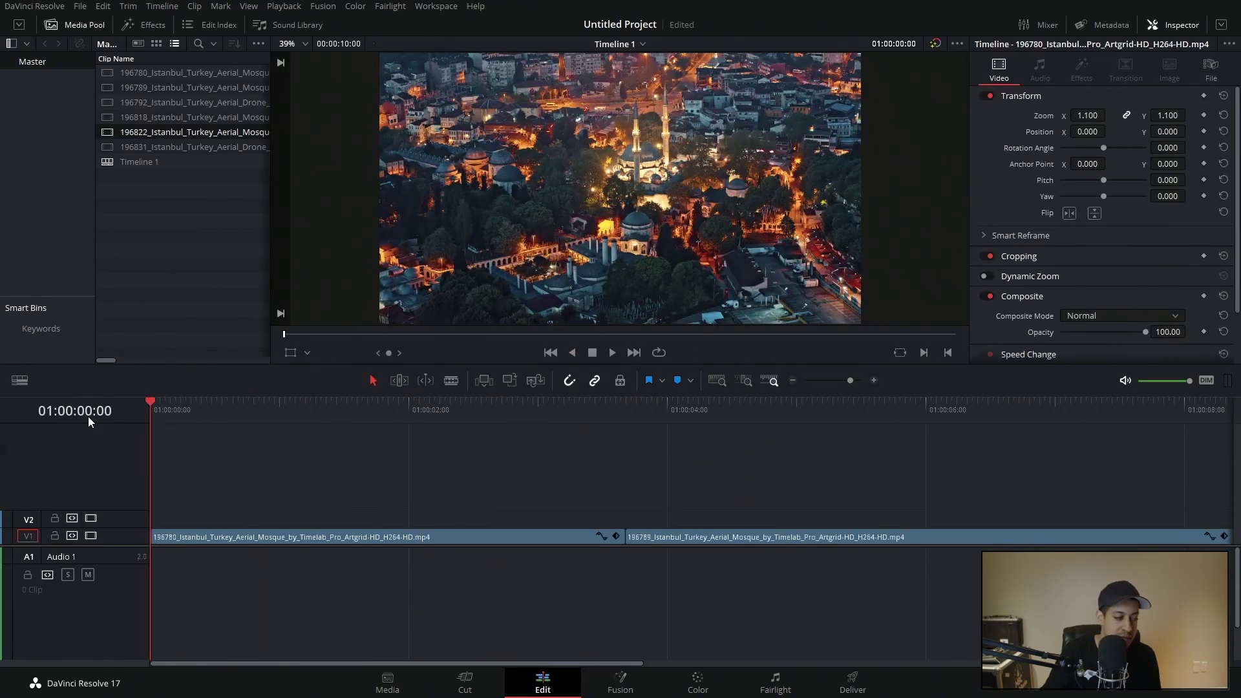
click(792, 381)
click(792, 381)
click(792, 381)
drag(486, 492, 332, 547)
drag(578, 511, 182, 539)
scroll(497, 534, up, 3)
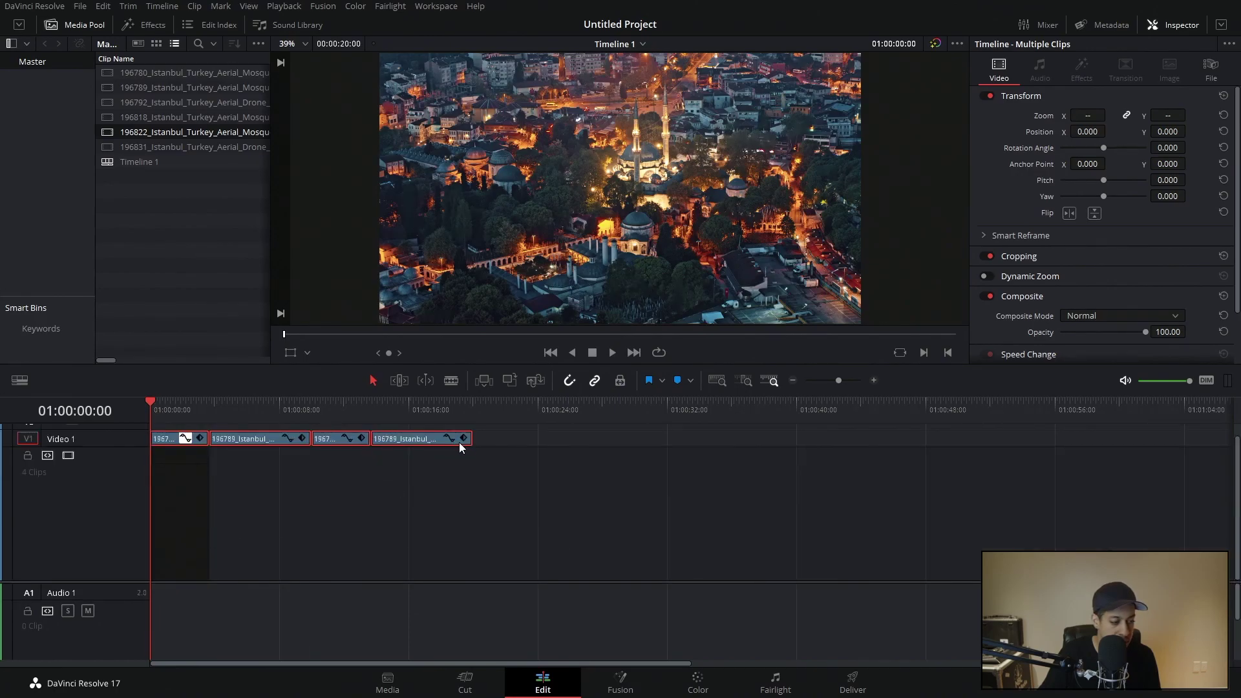
drag(408, 438, 720, 459)
scroll(227, 511, down, 3)
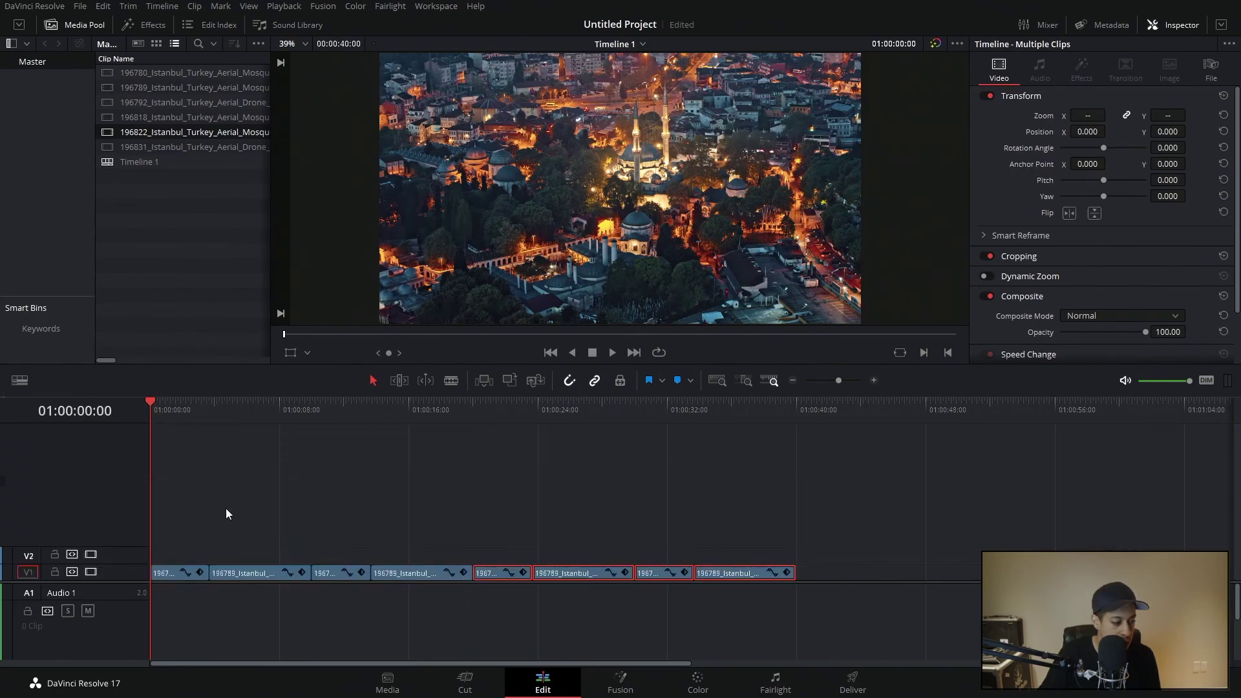
key(space)
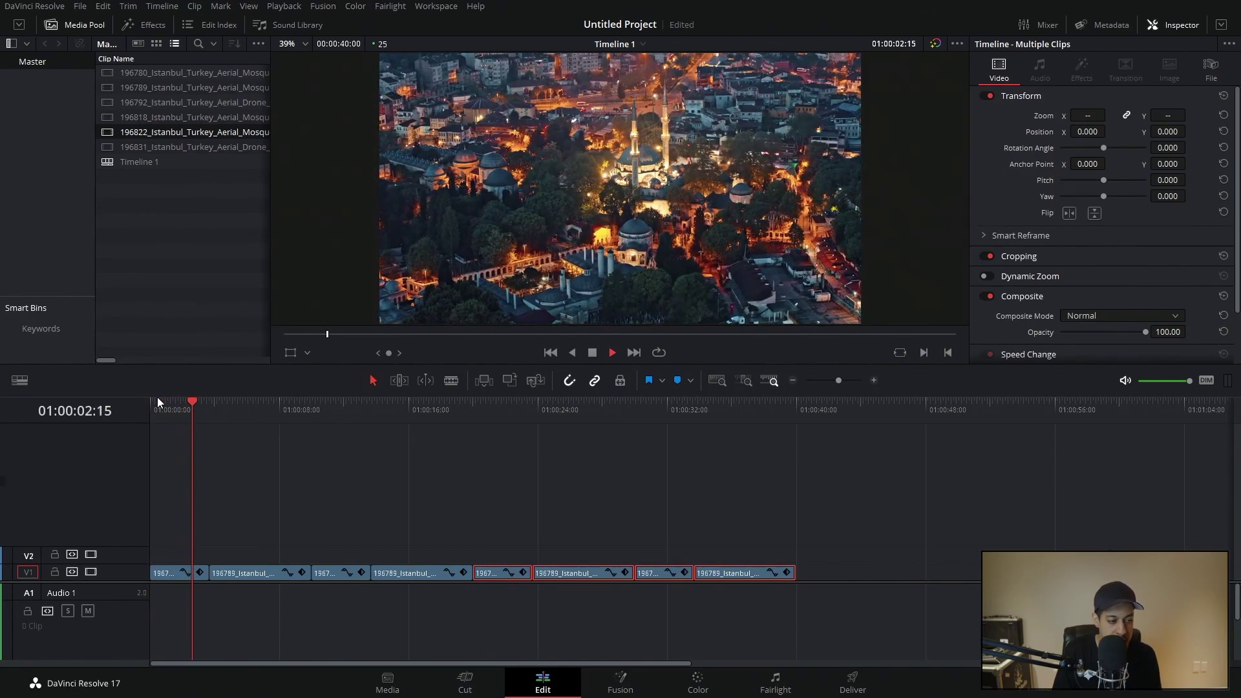
key(l)
key(l)
key(l)
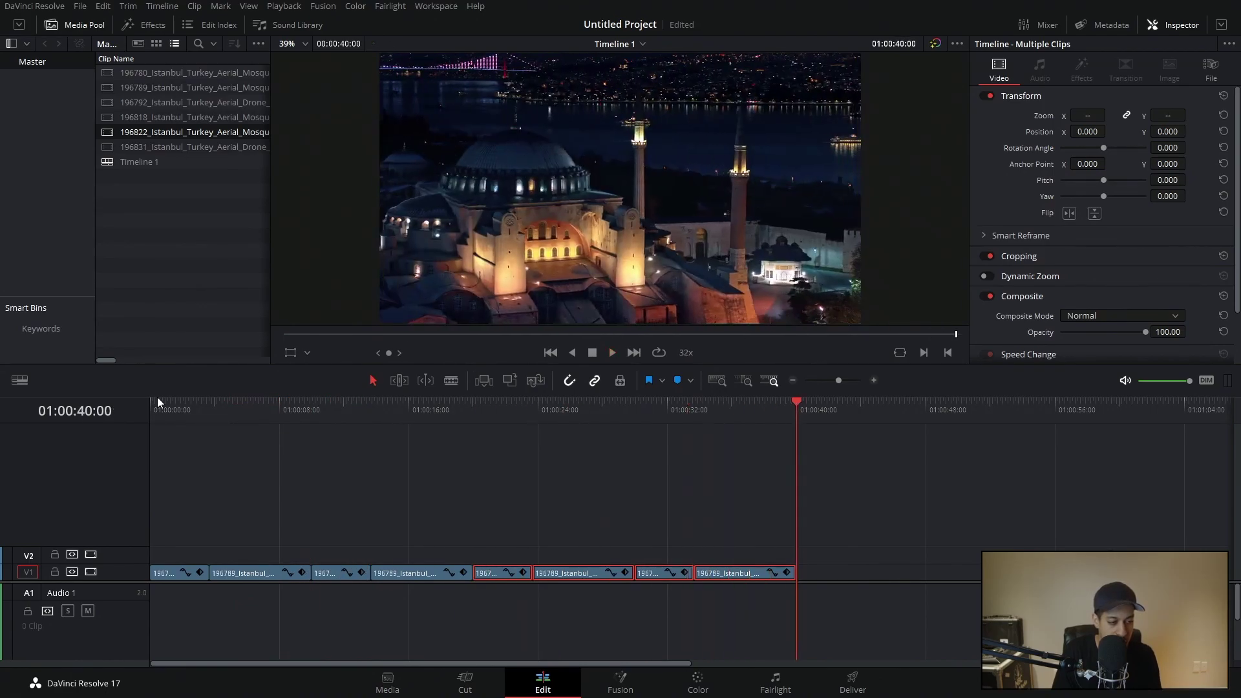
key(j)
key(j)
key(j)
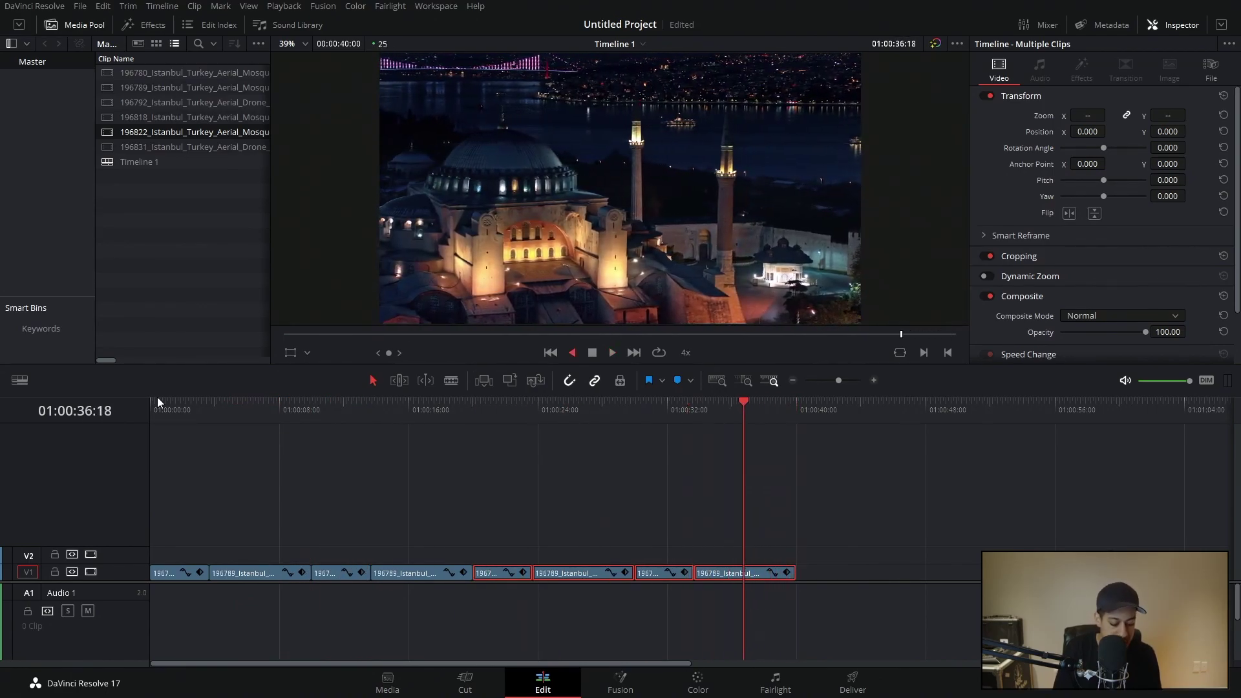
key(j)
key(j)
key(j)
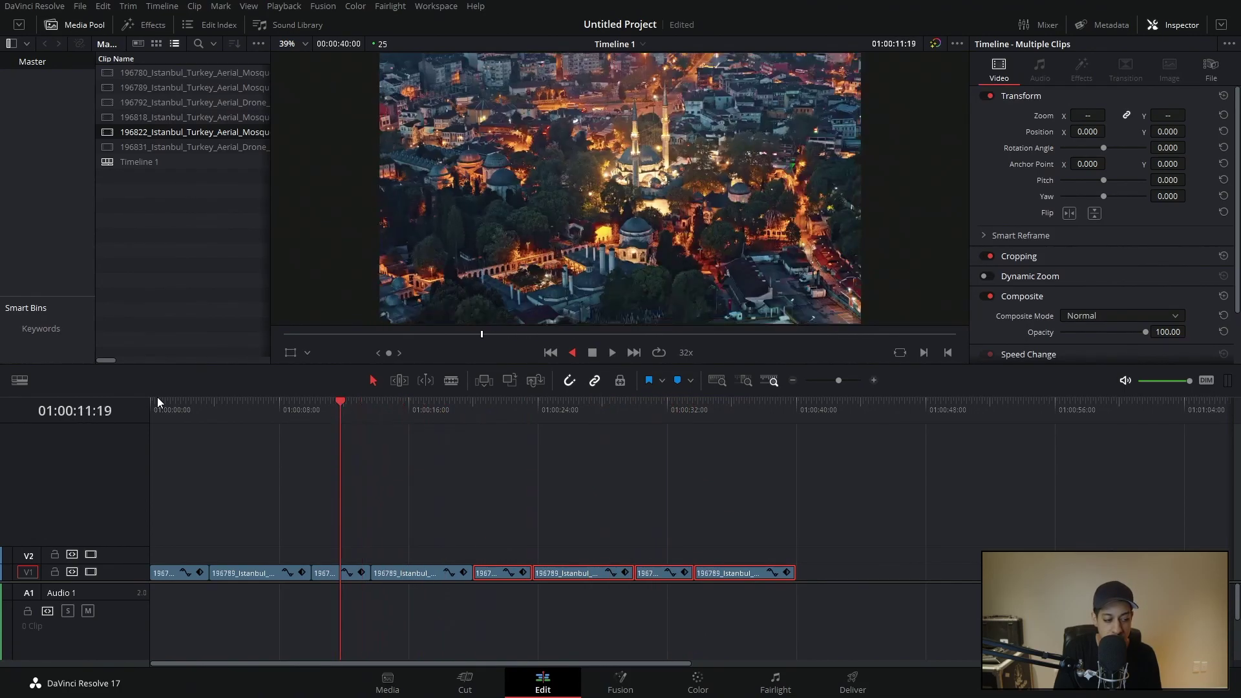
key(l)
key(l)
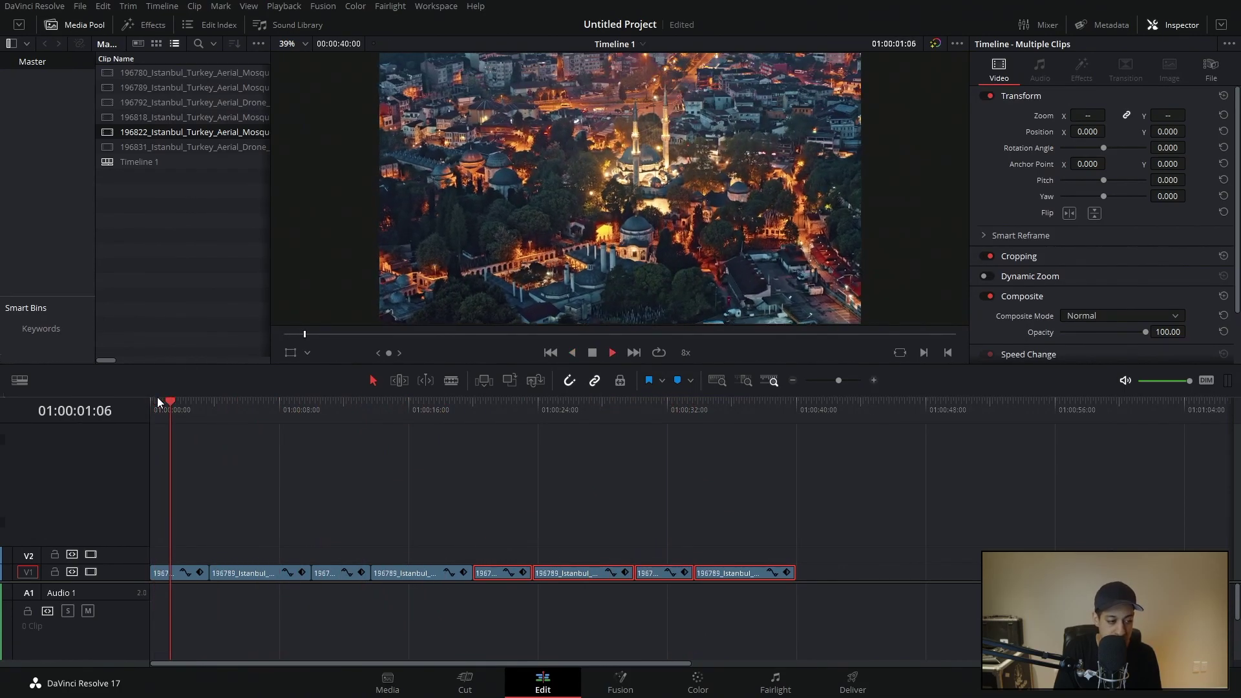
key(l)
key(l)
key(j)
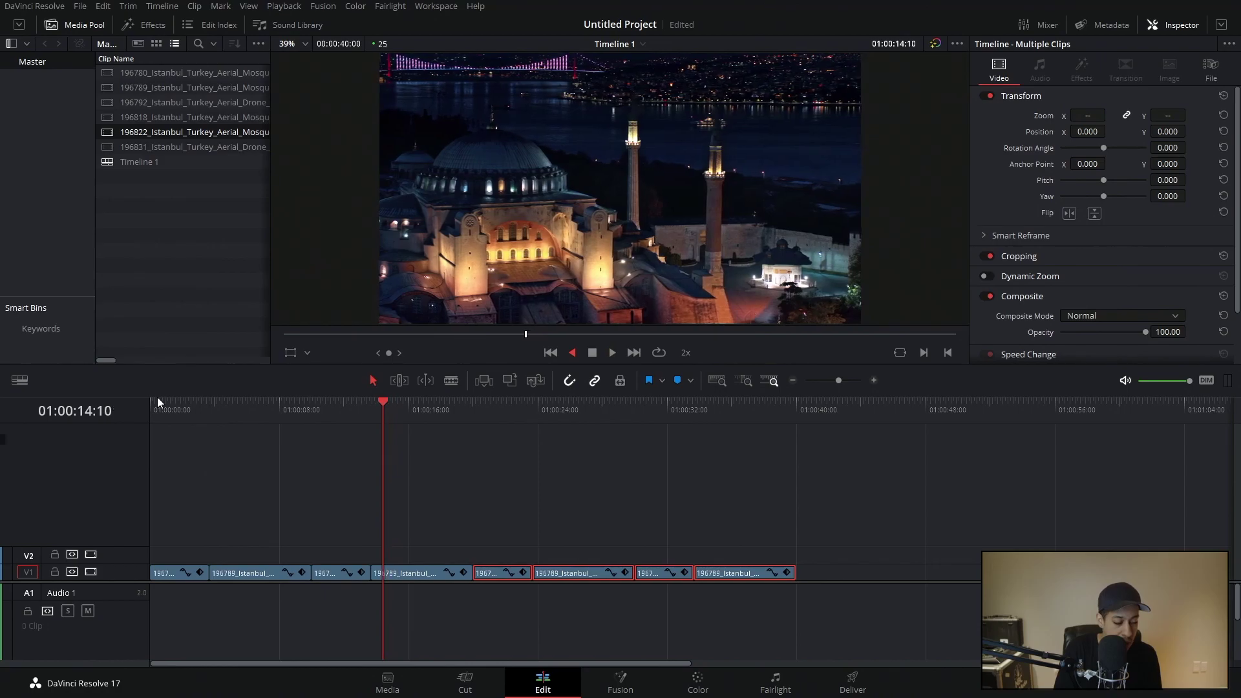
key(j)
key(k)
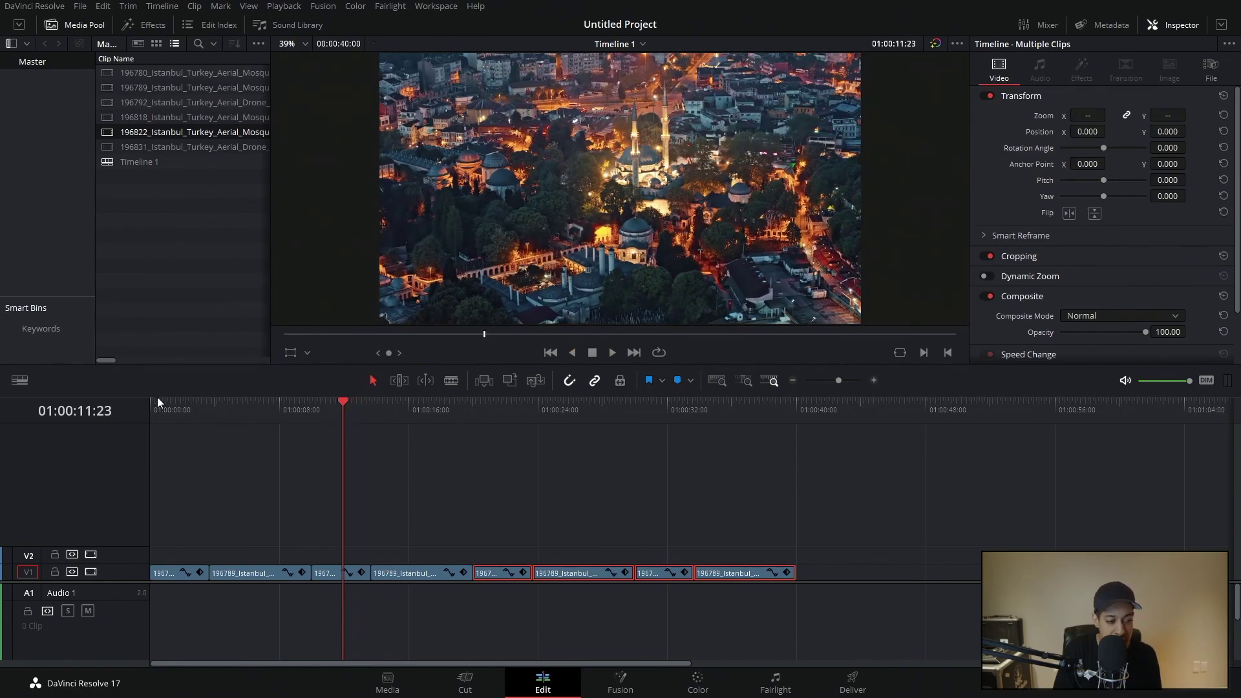
key(l)
key(k)
key(j)
key(j)
key(j)
key(k)
key(l)
key(k)
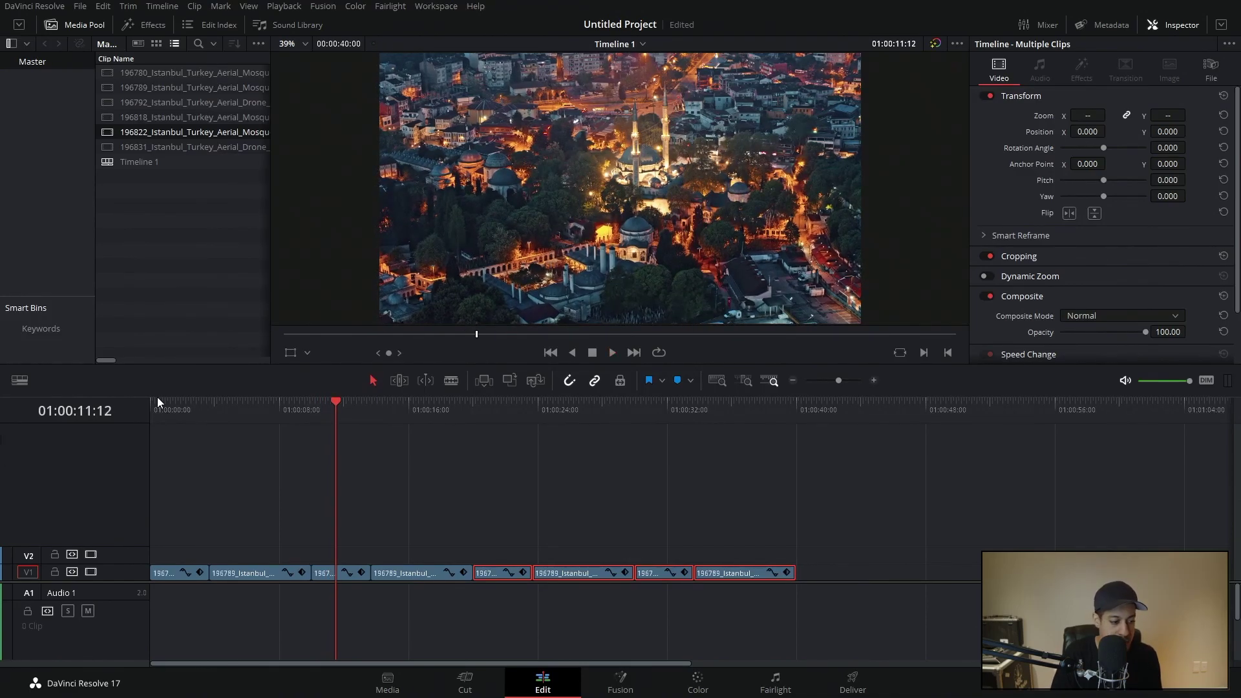
drag(313, 415, 147, 433)
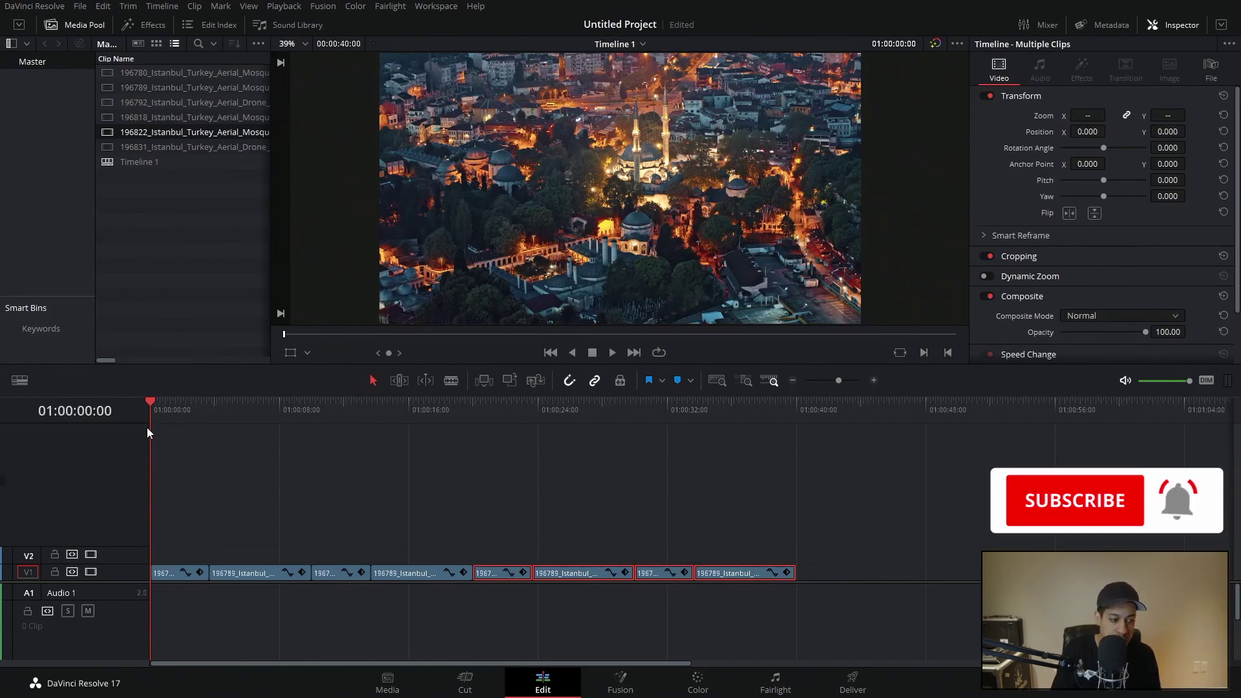
- Copy the later V1 aerial clips onto track V2 and three of them onto V3
drag(853, 556, 217, 561)
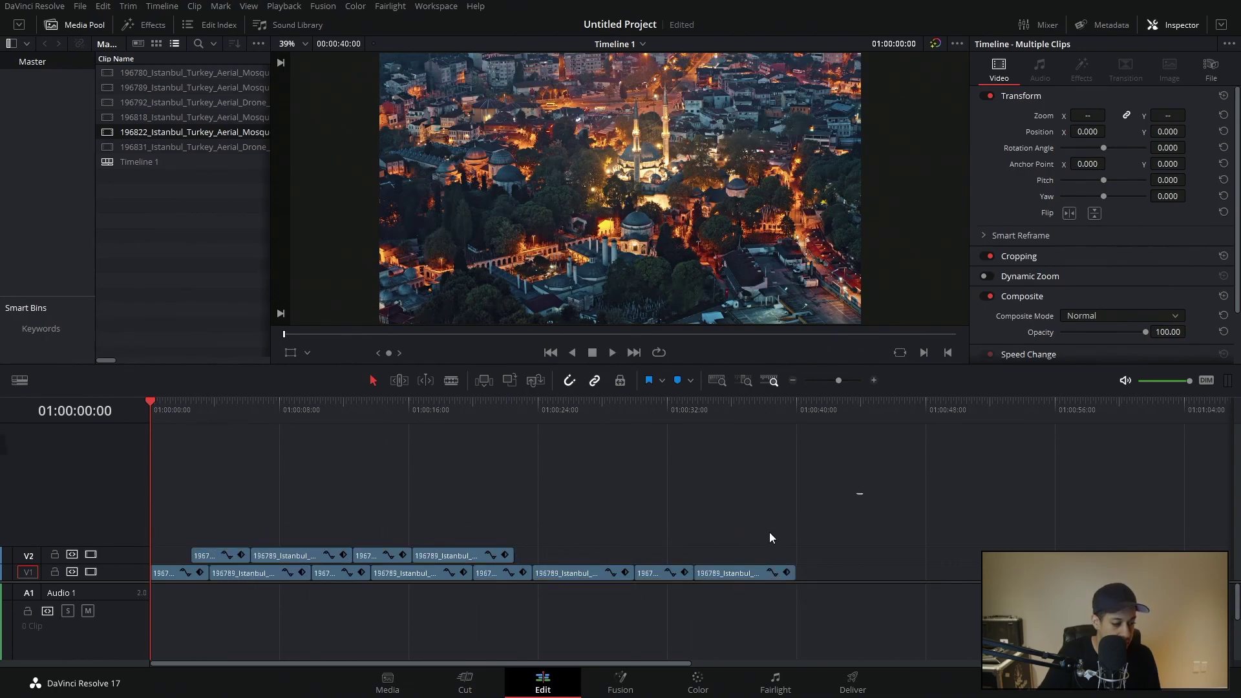
click(557, 577)
drag(860, 534, 283, 515)
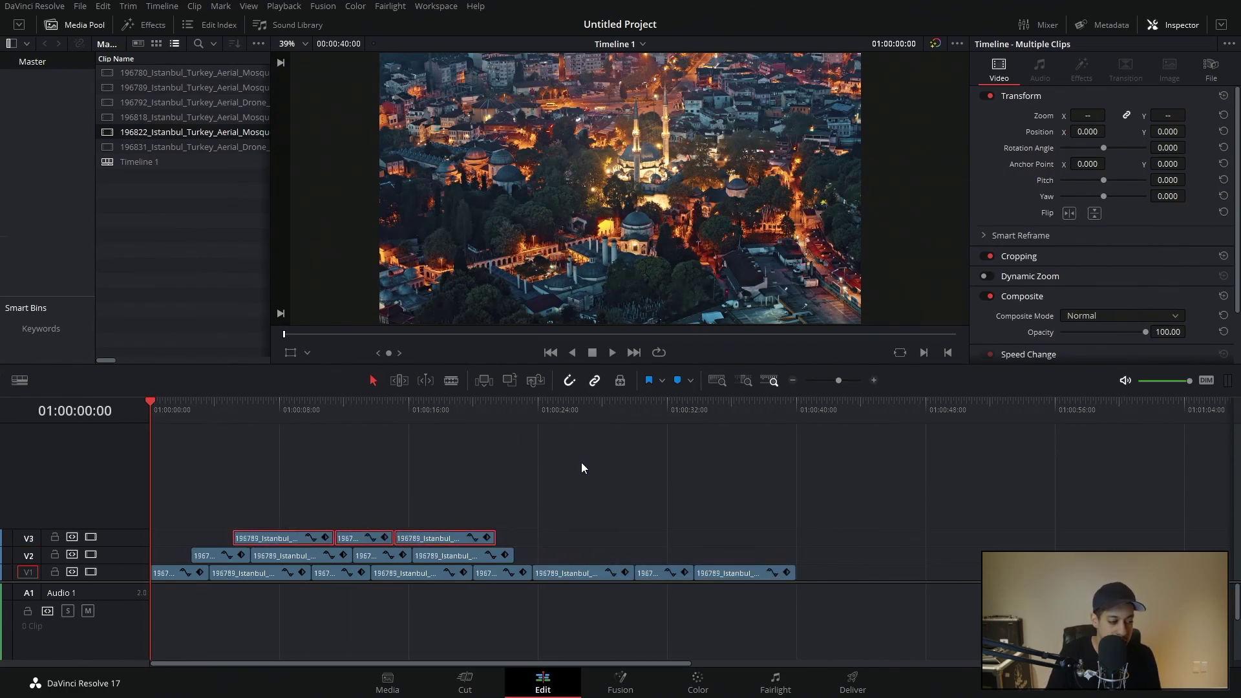
- Play the layered timeline and step between edit points to review it
key(space)
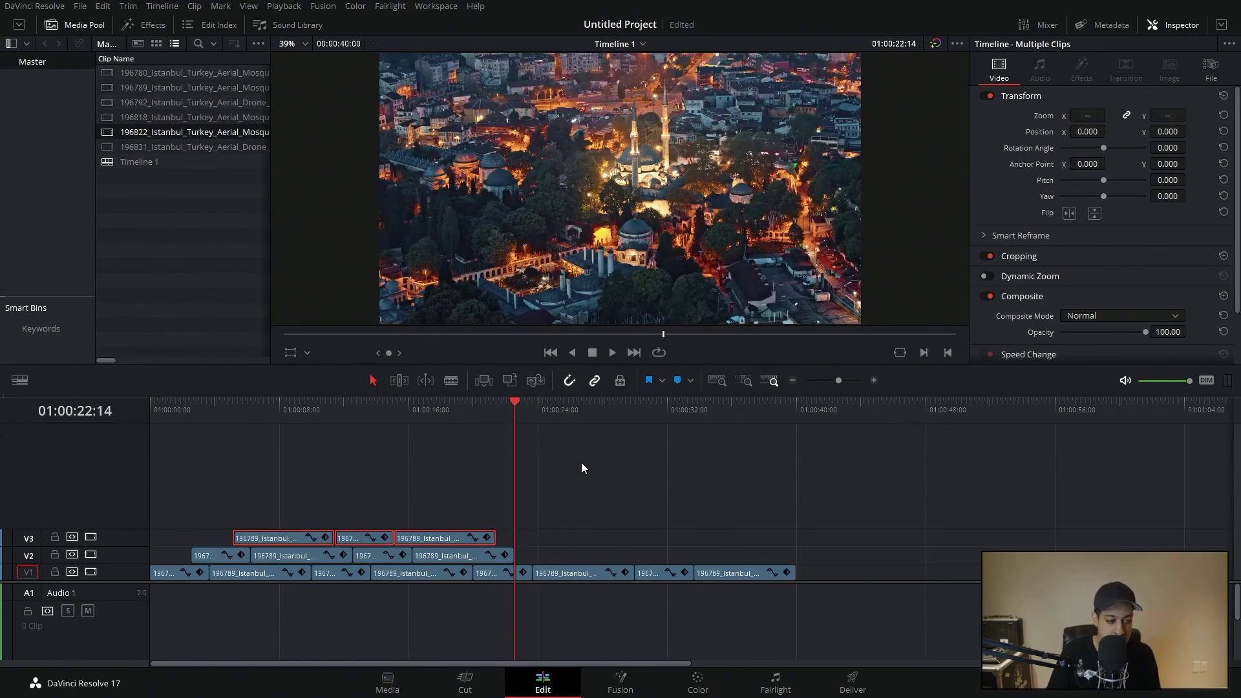
key(Up)
key(Up)
key(space)
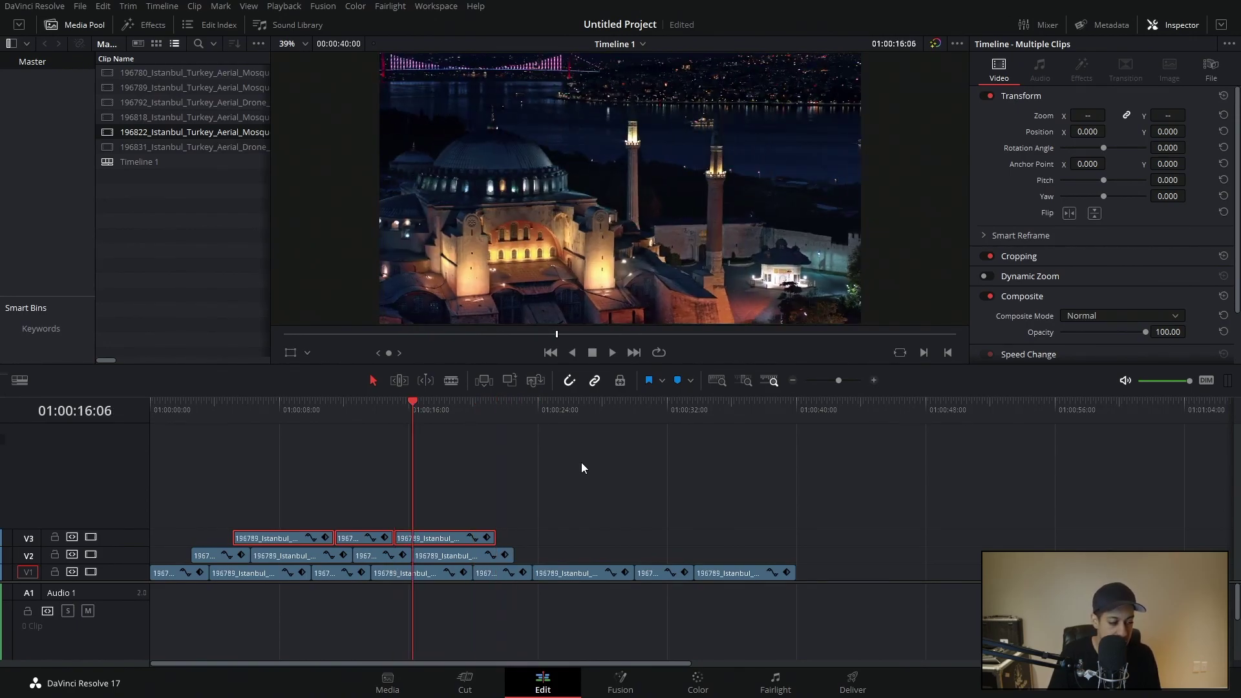
key(j)
key(j)
key(j)
key(Up)
key(Down)
key(Up)
key(Up)
key(Up)
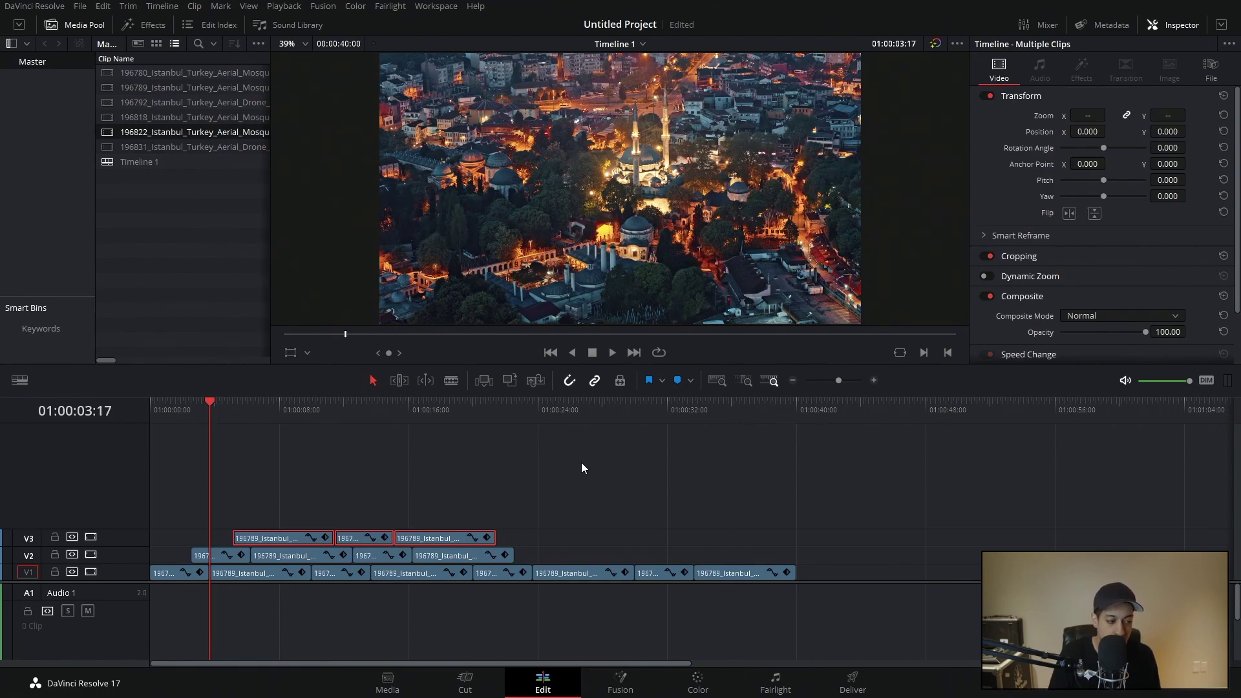
key(Down)
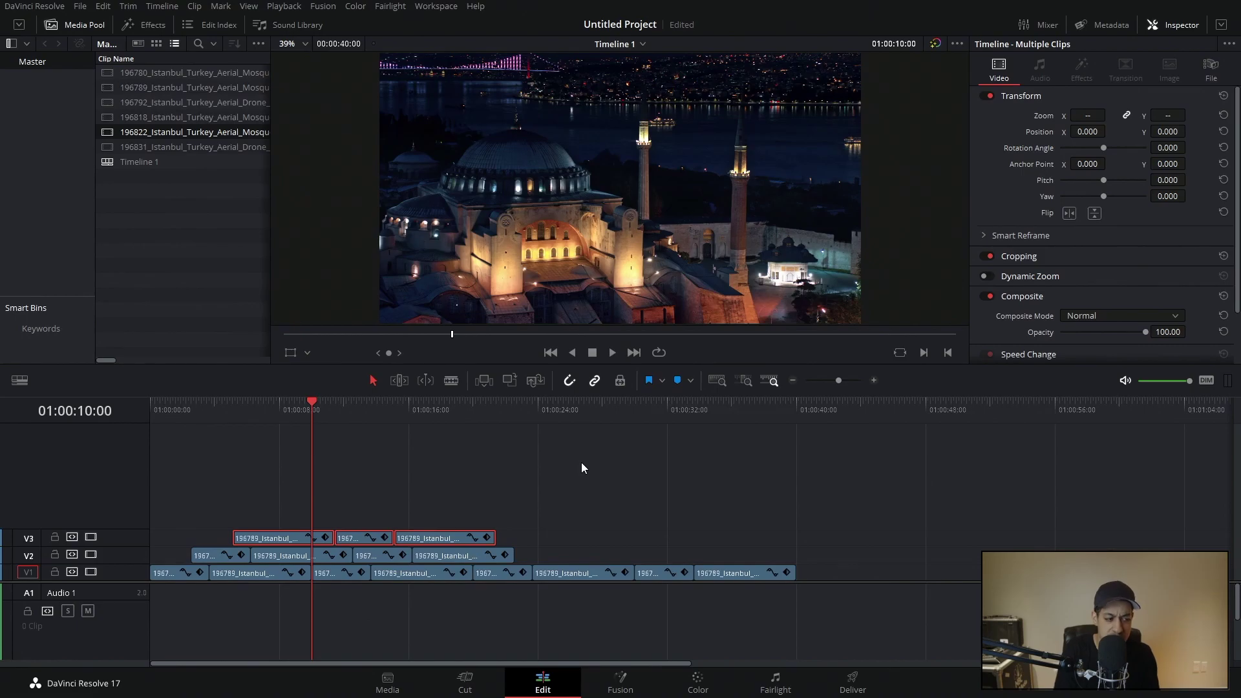
- Blade the V3 clips into short pieces starting at 01:00:07:17, then return to selection mode
click(581, 463)
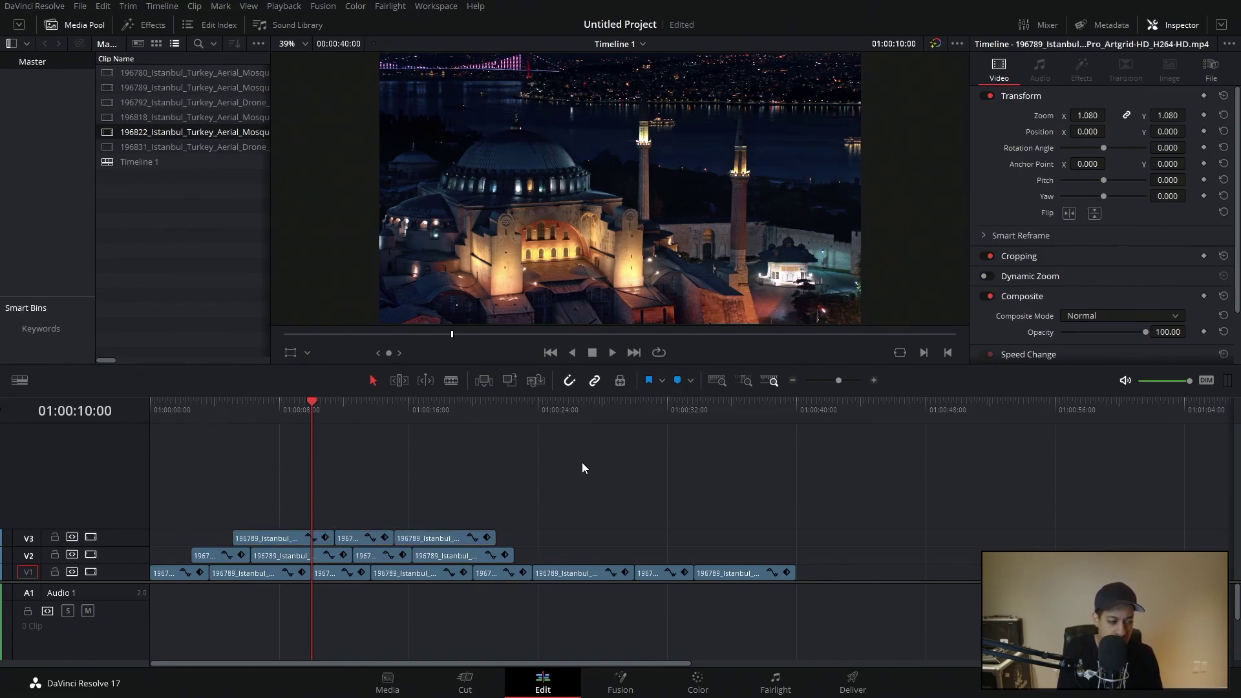
click(275, 432)
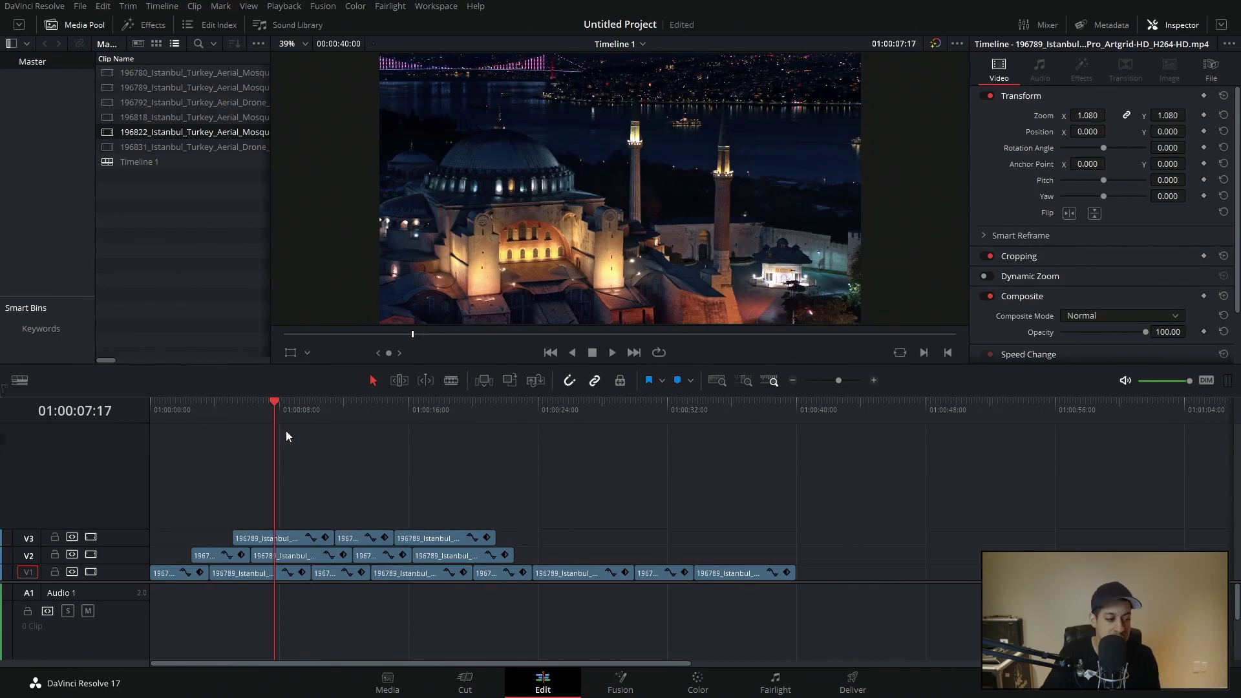
click(451, 381)
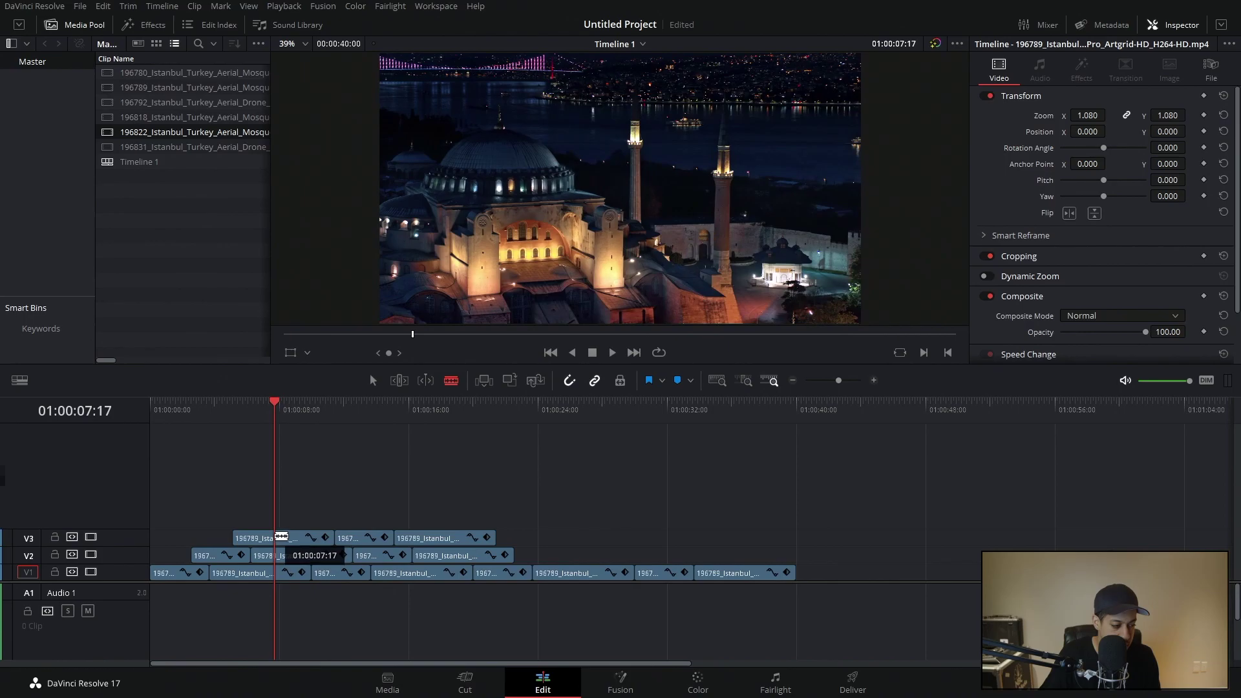
click(281, 536)
click(294, 538)
click(352, 537)
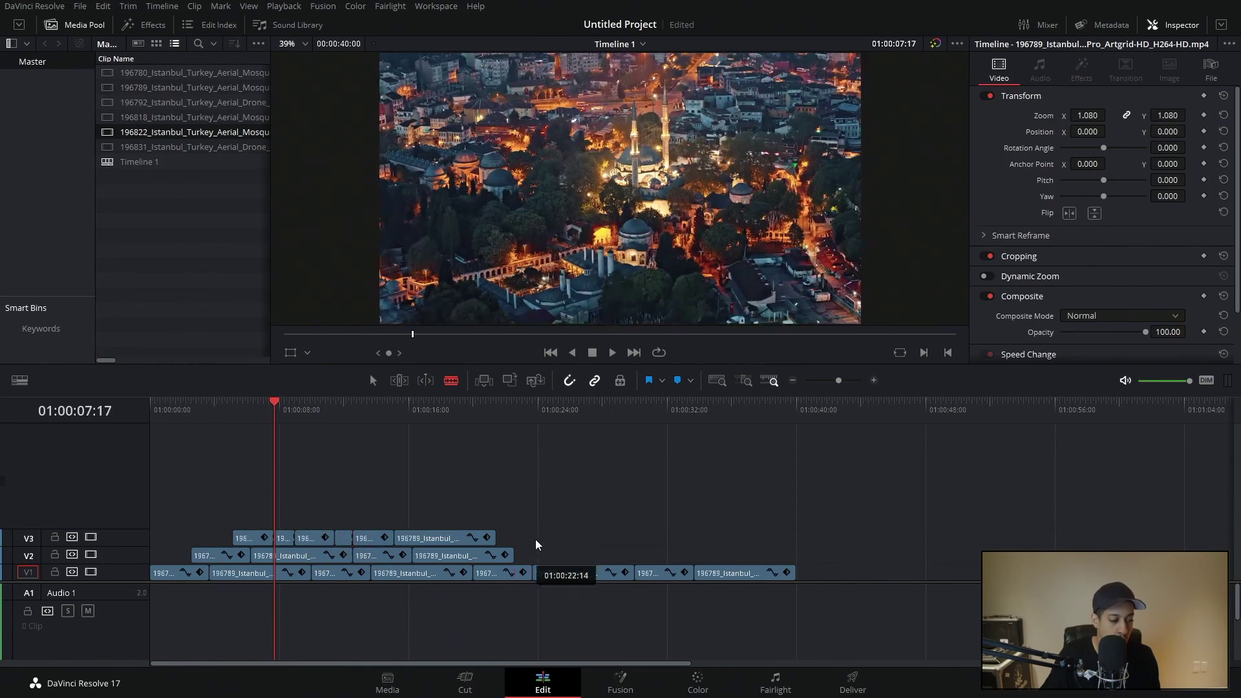
key(a)
- Review playback from about 01:00:15, stopping at 01:00:17:11
drag(300, 420, 438, 432)
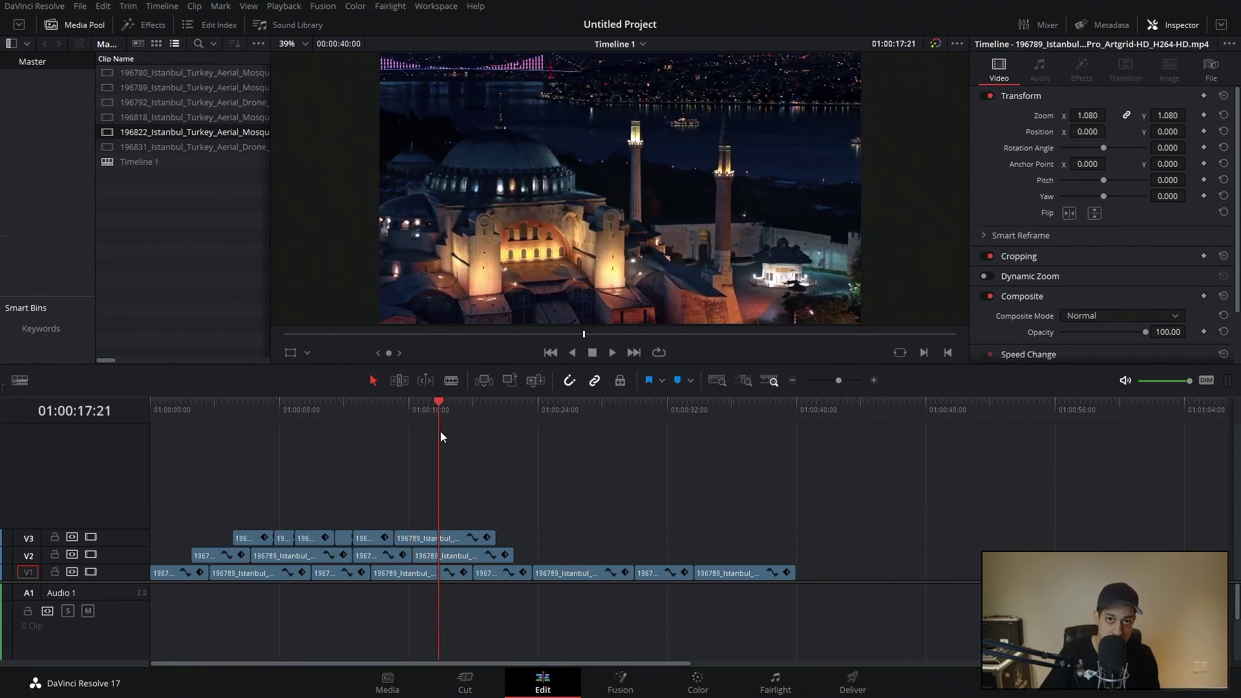
click(396, 426)
key(space)
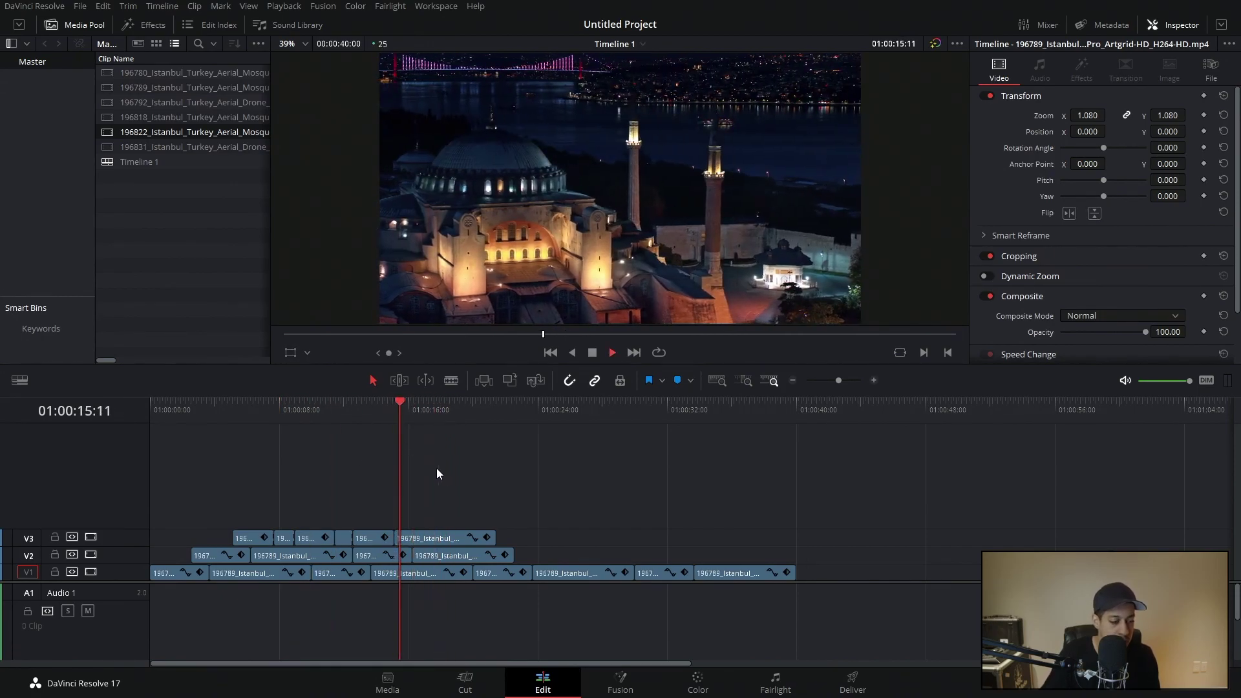
key(space)
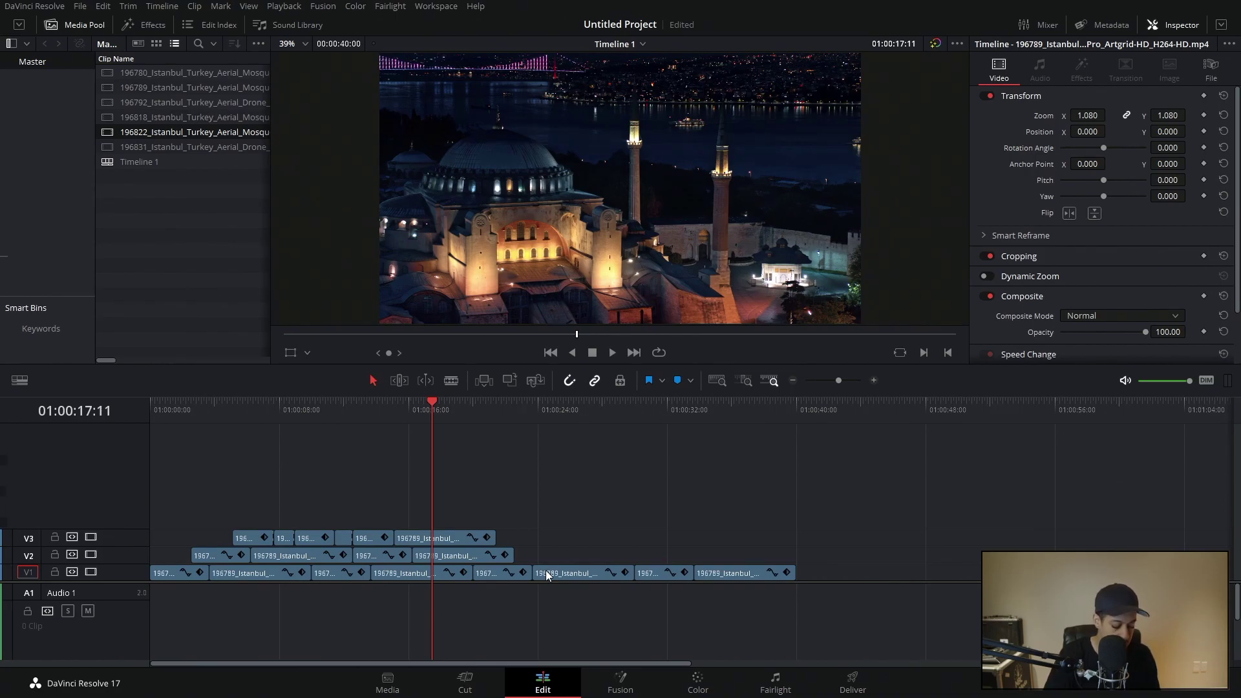
- Split all tracks at the playhead, shift the later clips right, then undo it
key(ctrl+backslash)
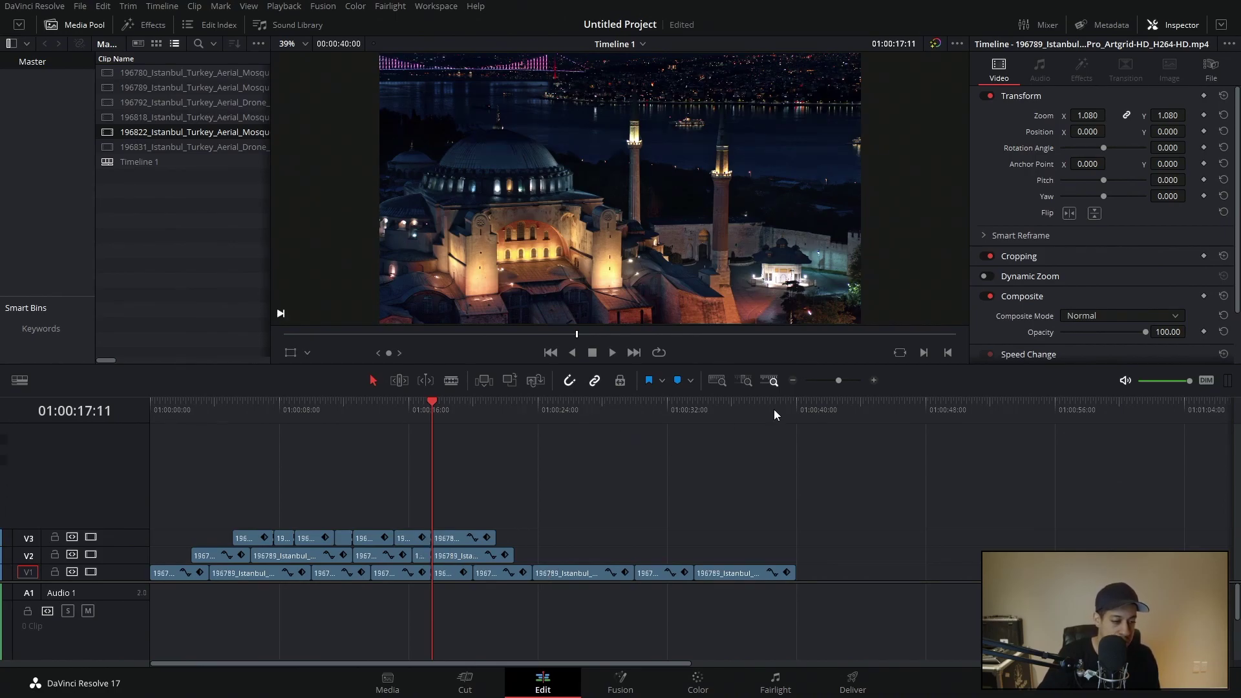
drag(460, 486, 804, 620)
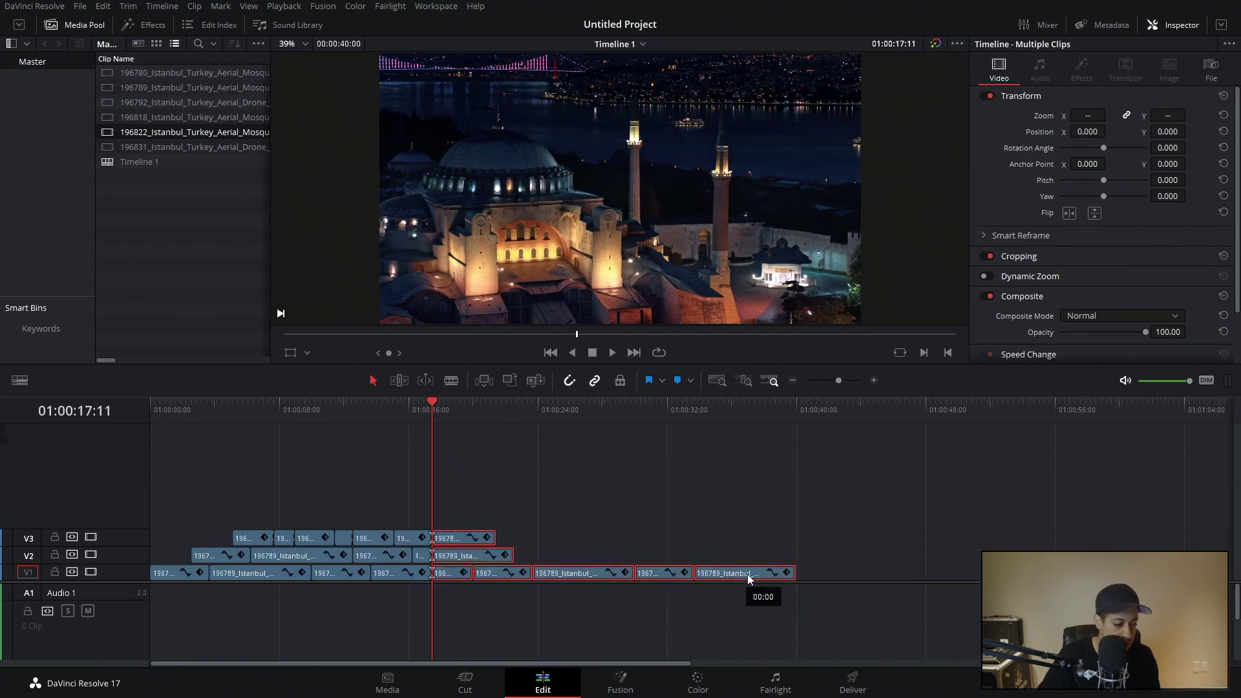
drag(739, 575, 790, 541)
key(ctrl+z)
key(ctrl+z)
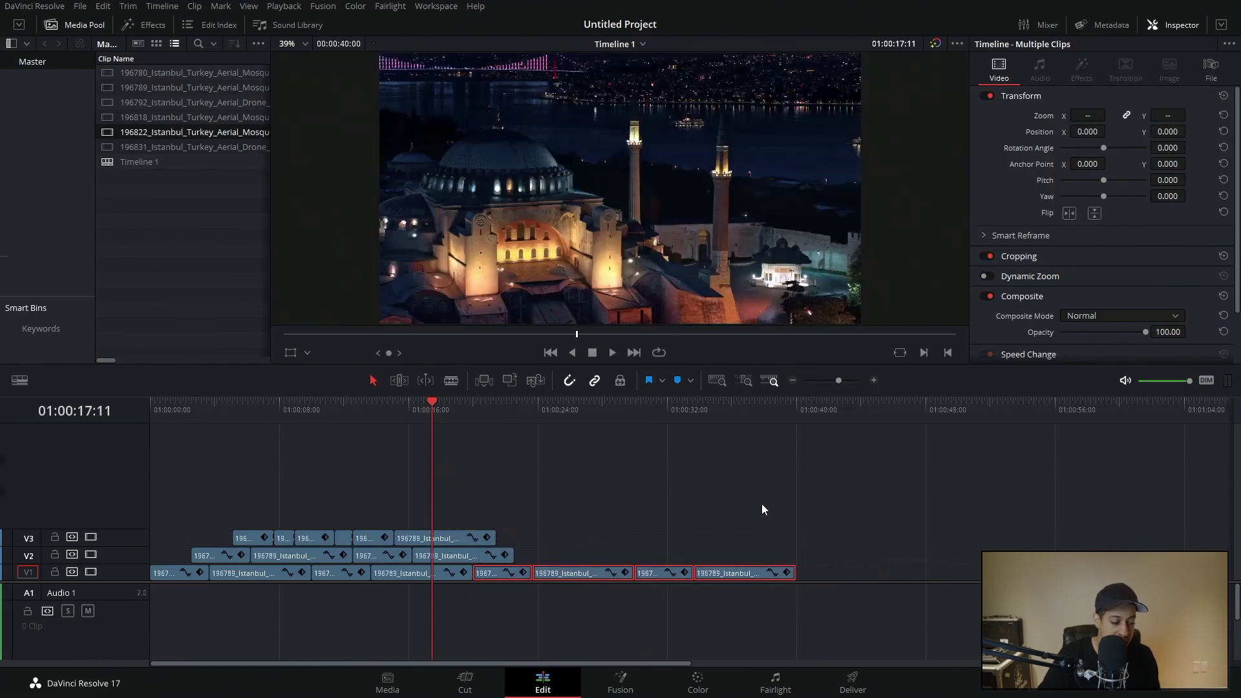
- Split the V2 clip at the playhead, undo the split, and save the project
click(765, 509)
click(452, 560)
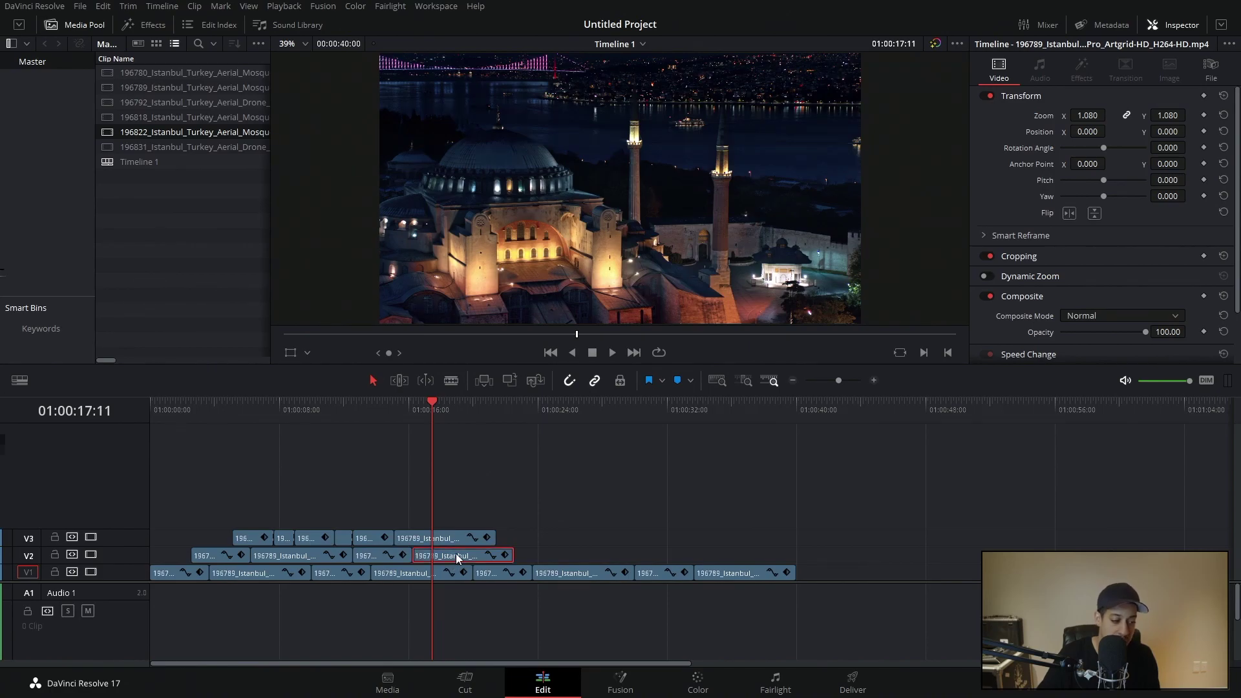
key(ctrl+b)
click(455, 553)
click(446, 539)
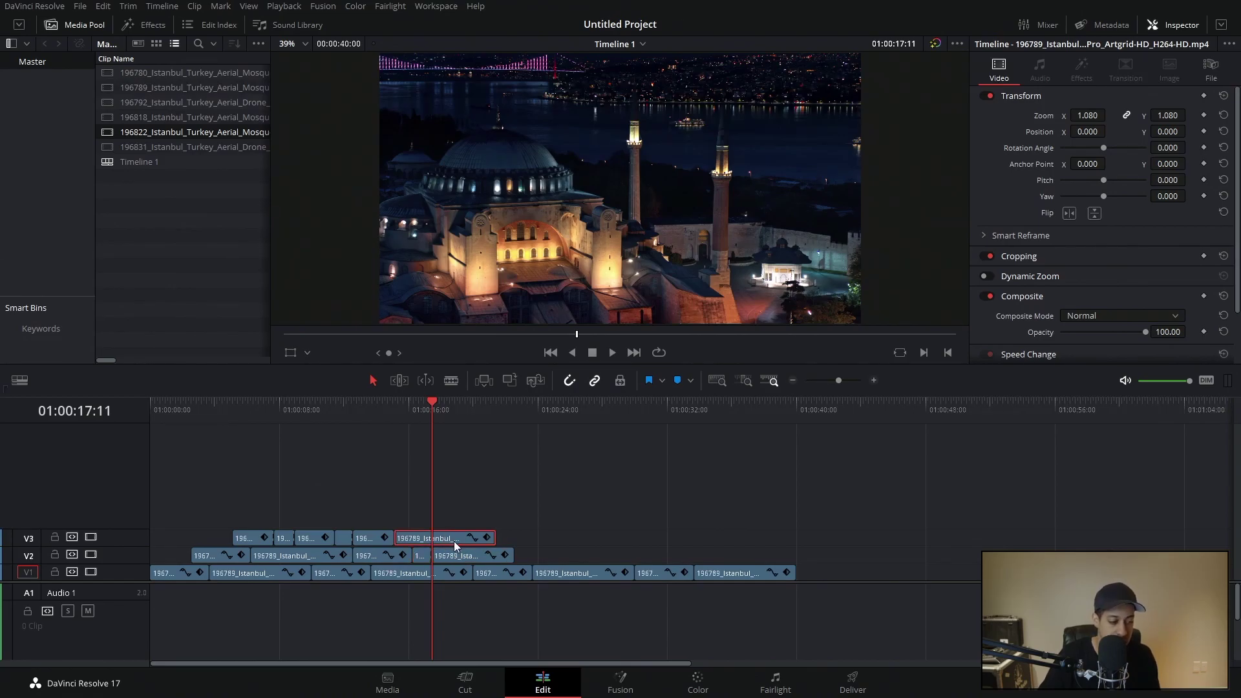
click(536, 509)
key(ctrl+z)
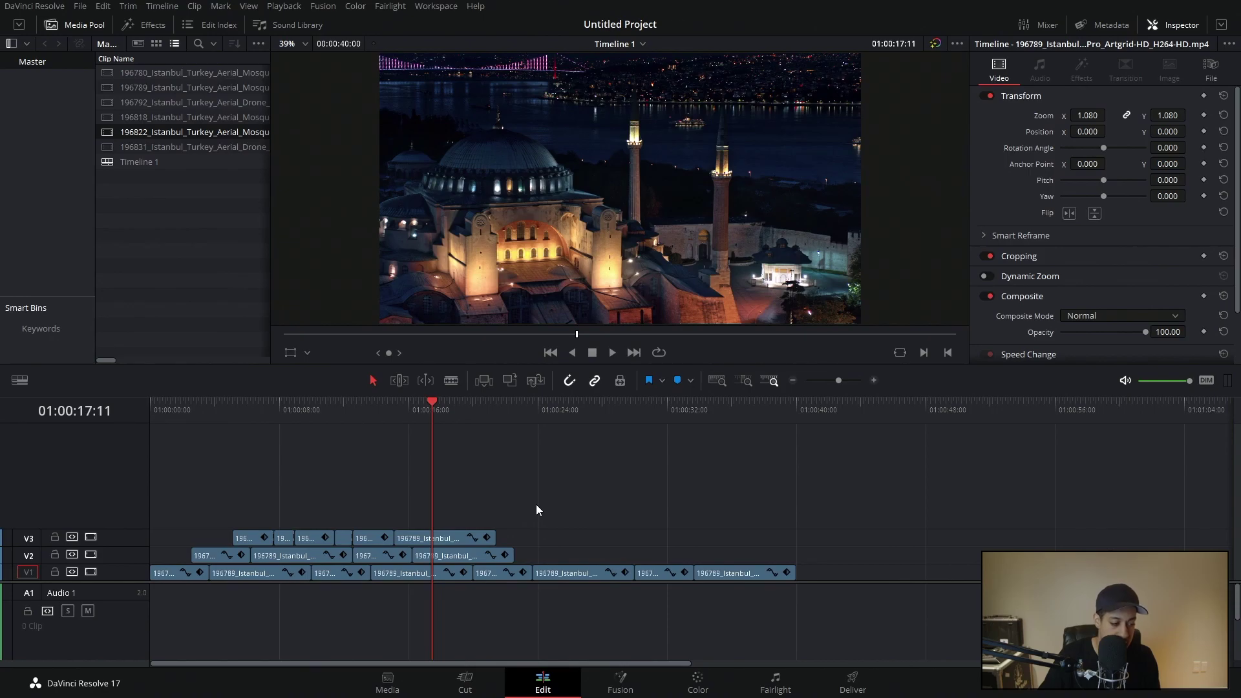
key(ctrl+s)
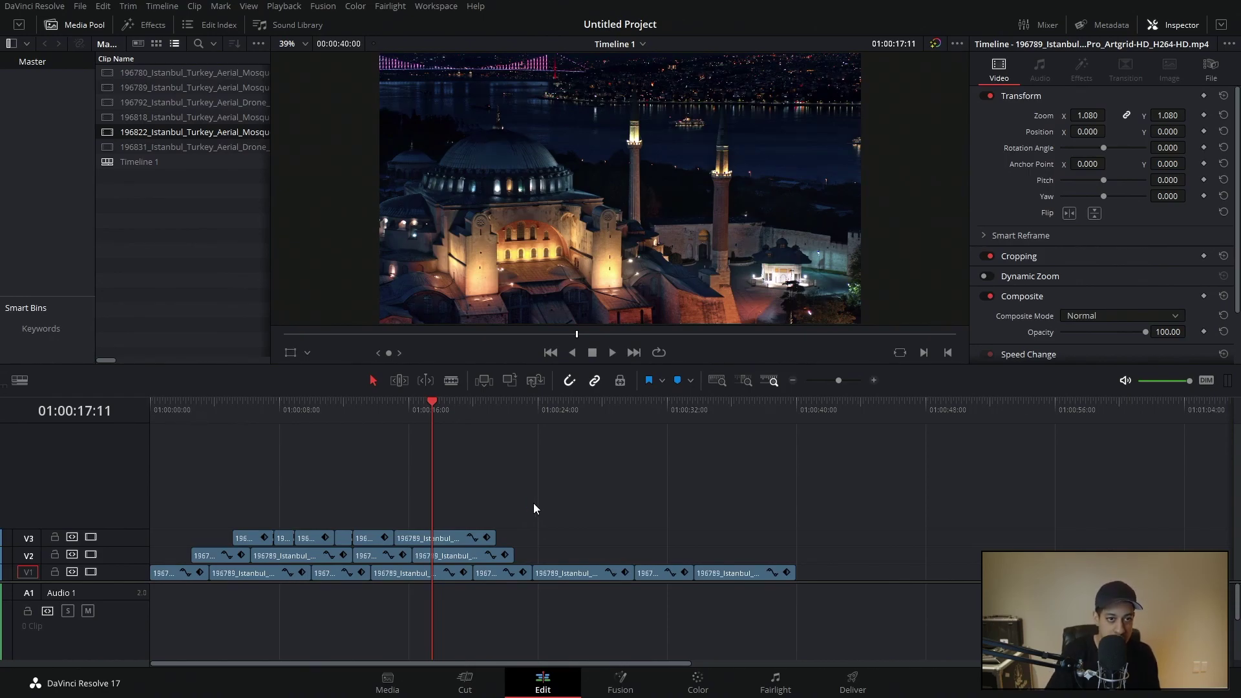
- Clear the layered clips off tracks V2 and V3, leaving only V1
click(452, 380)
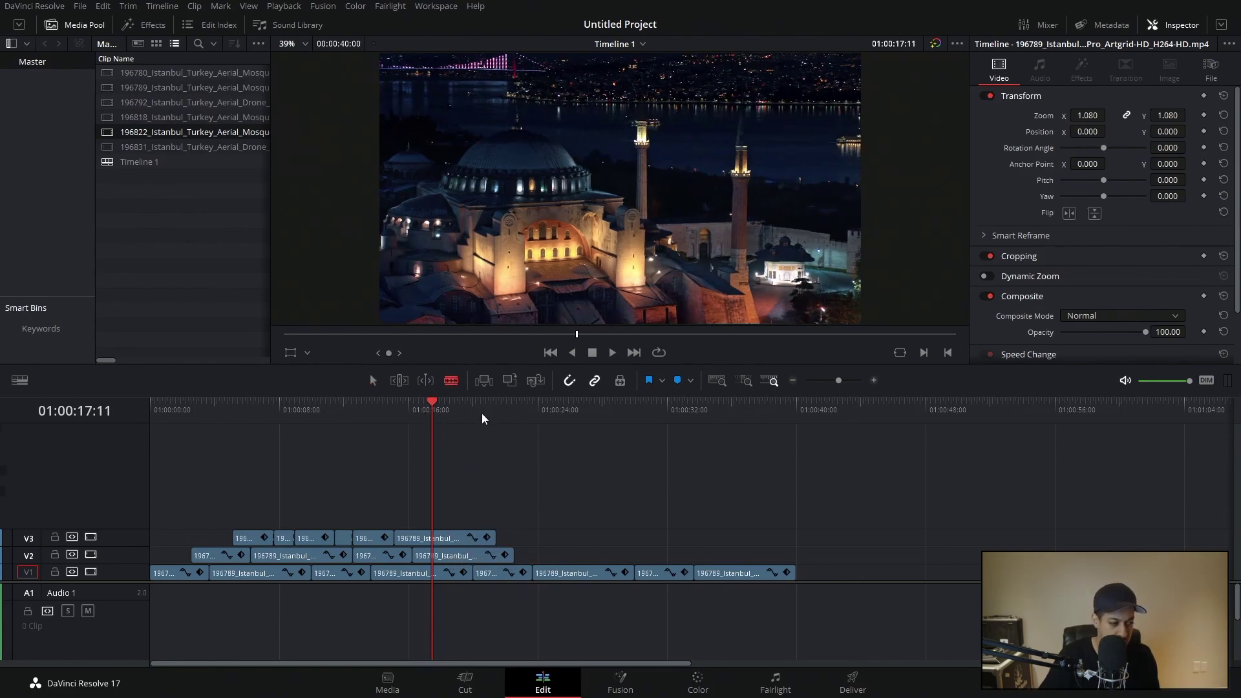
click(378, 381)
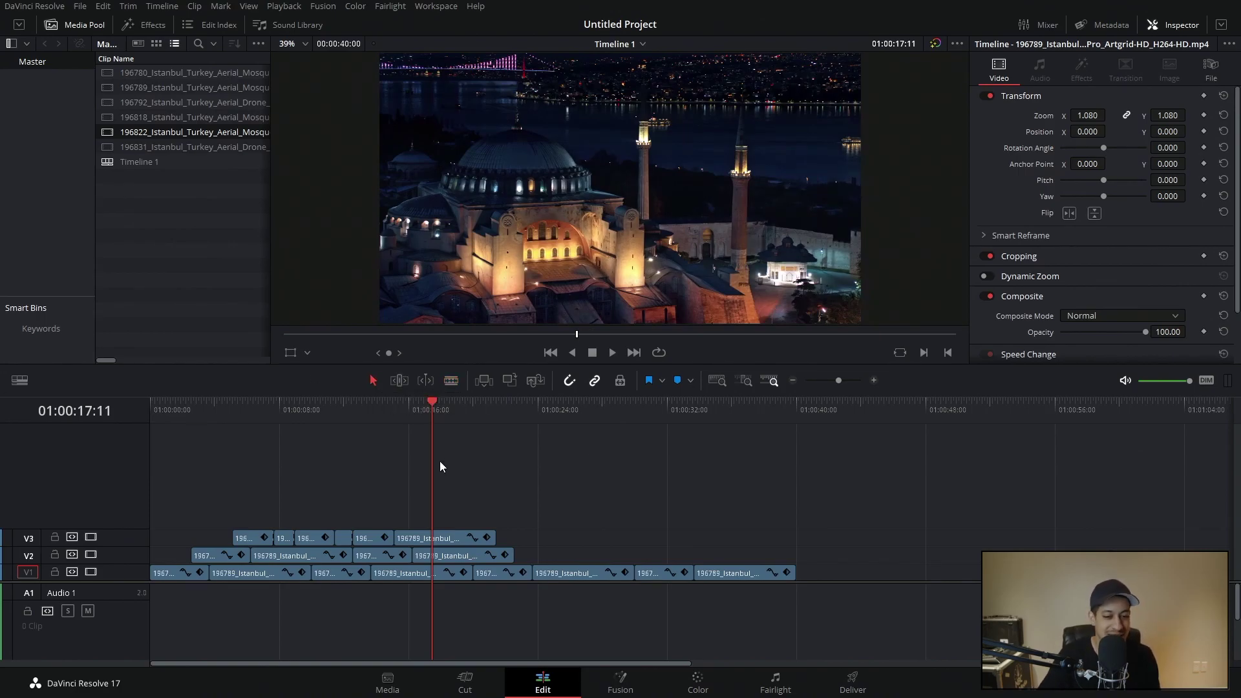
key(ctrl+z)
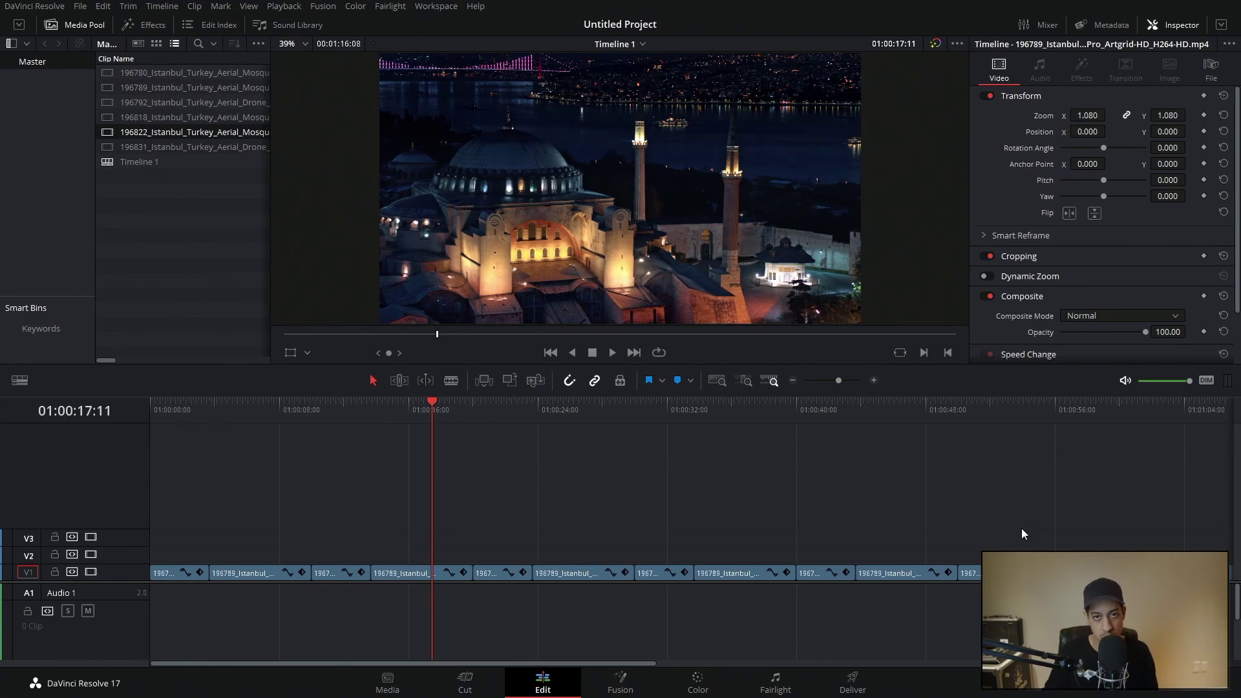
mouse_move(419, 423)
mouse_down()
mouse_move(367, 424)
mouse_move(419, 413)
mouse_up()
click(431, 573)
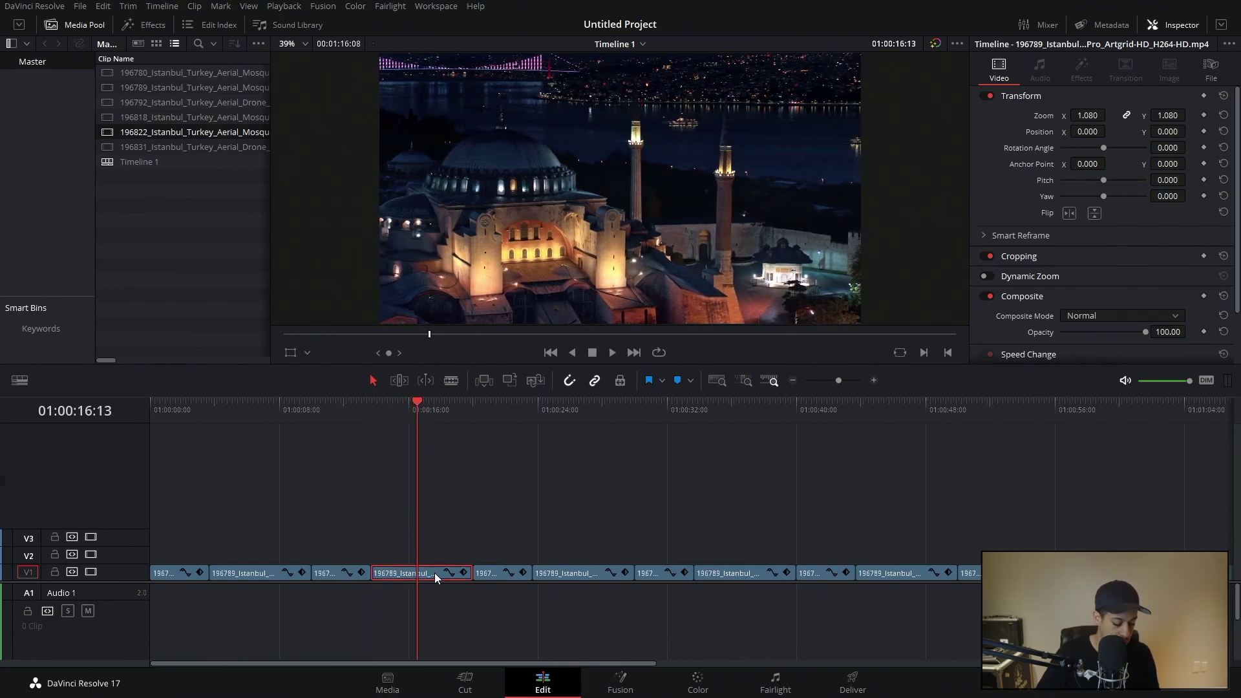
key(ctrl+b)
click(434, 573)
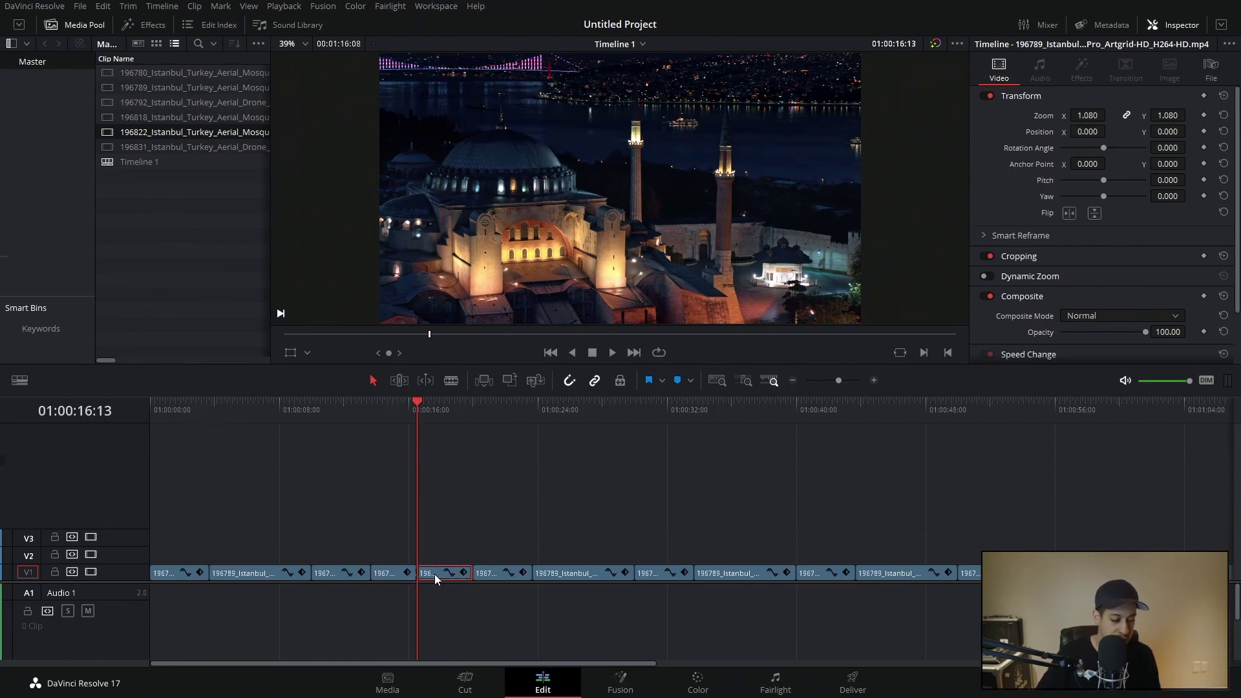
key(BackSpace)
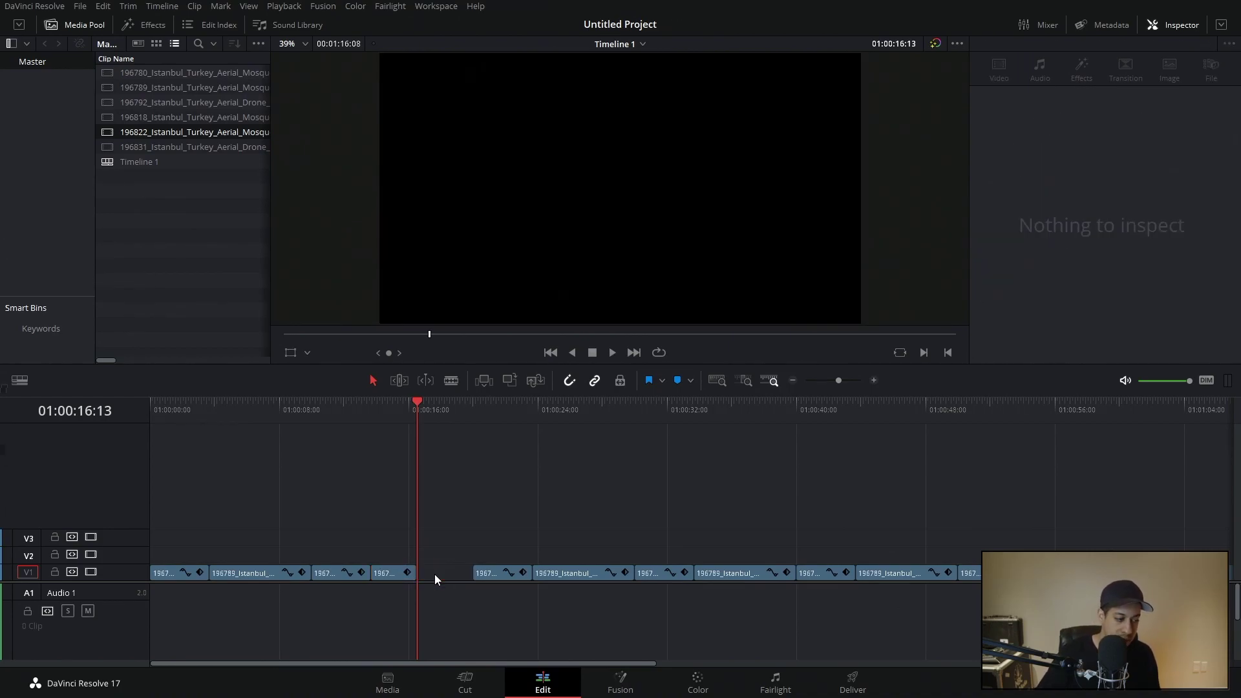
key(BackSpace)
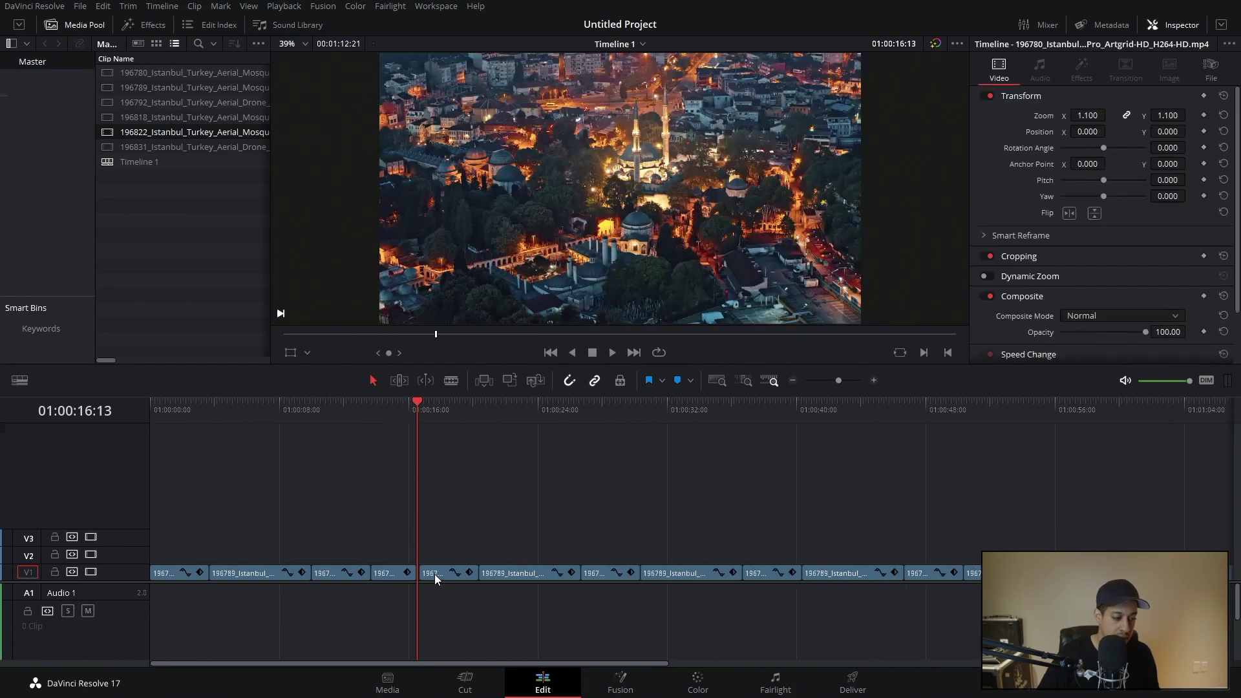
key(ctrl+s)
key(BackSpace)
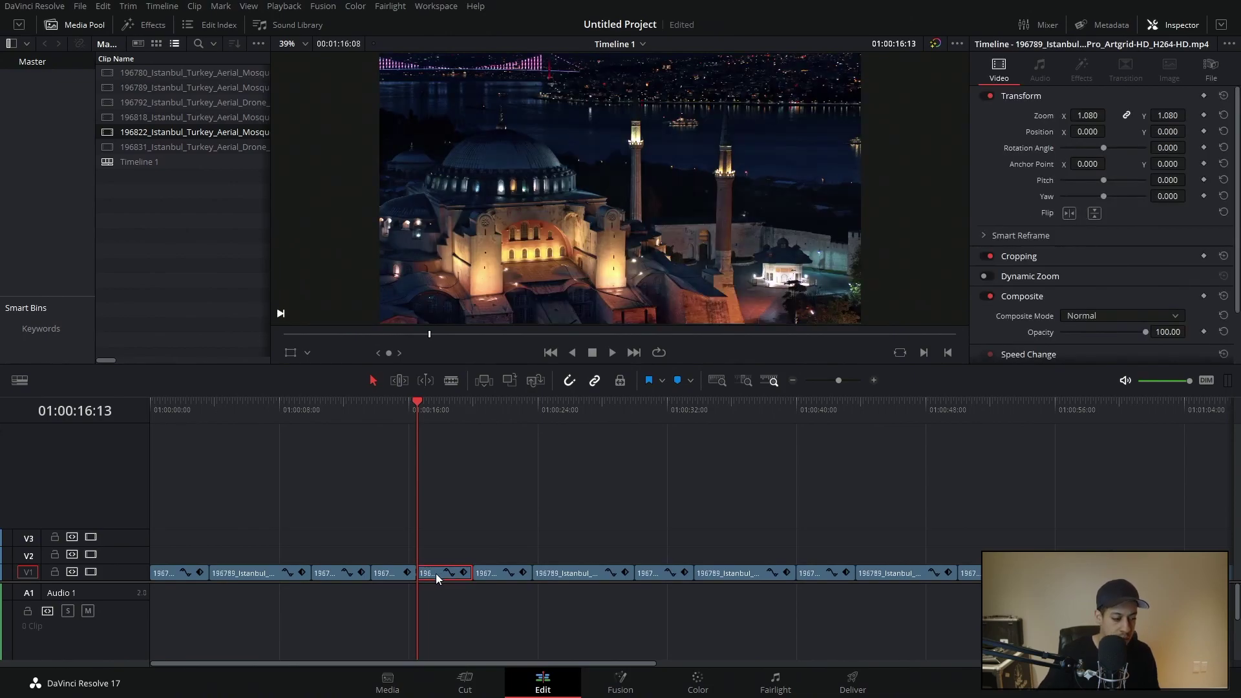
key(ctrl+s)
key(BackSpace)
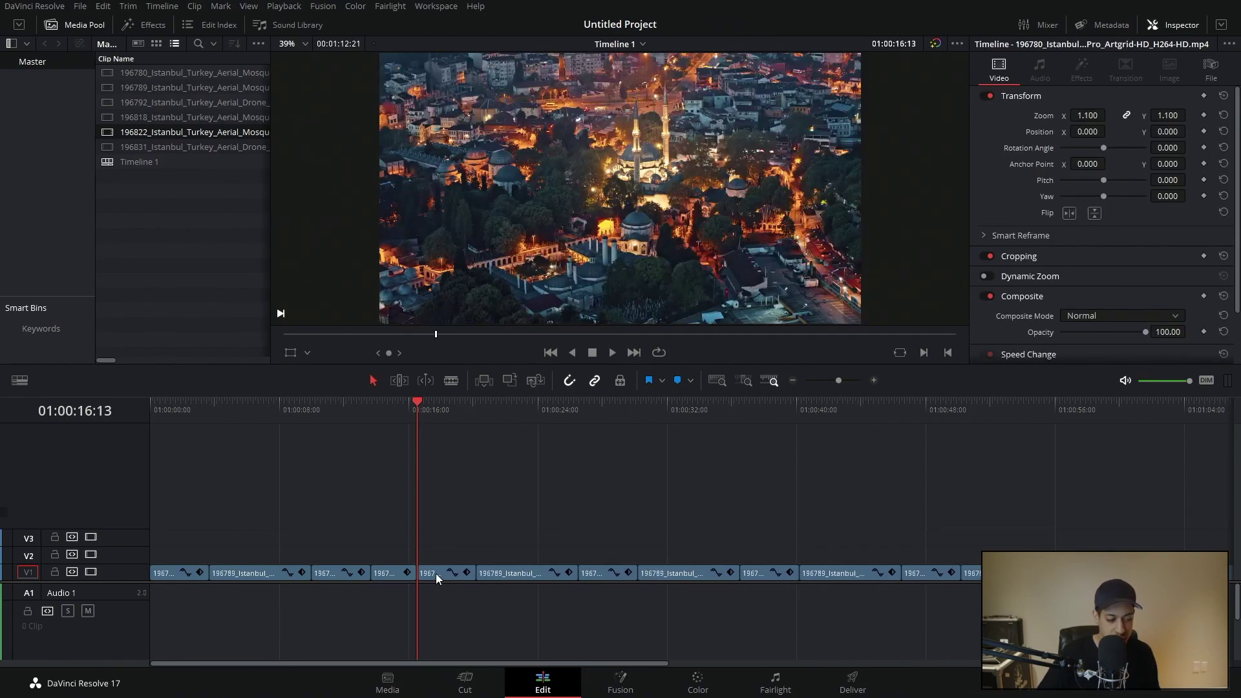
key(ctrl+s)
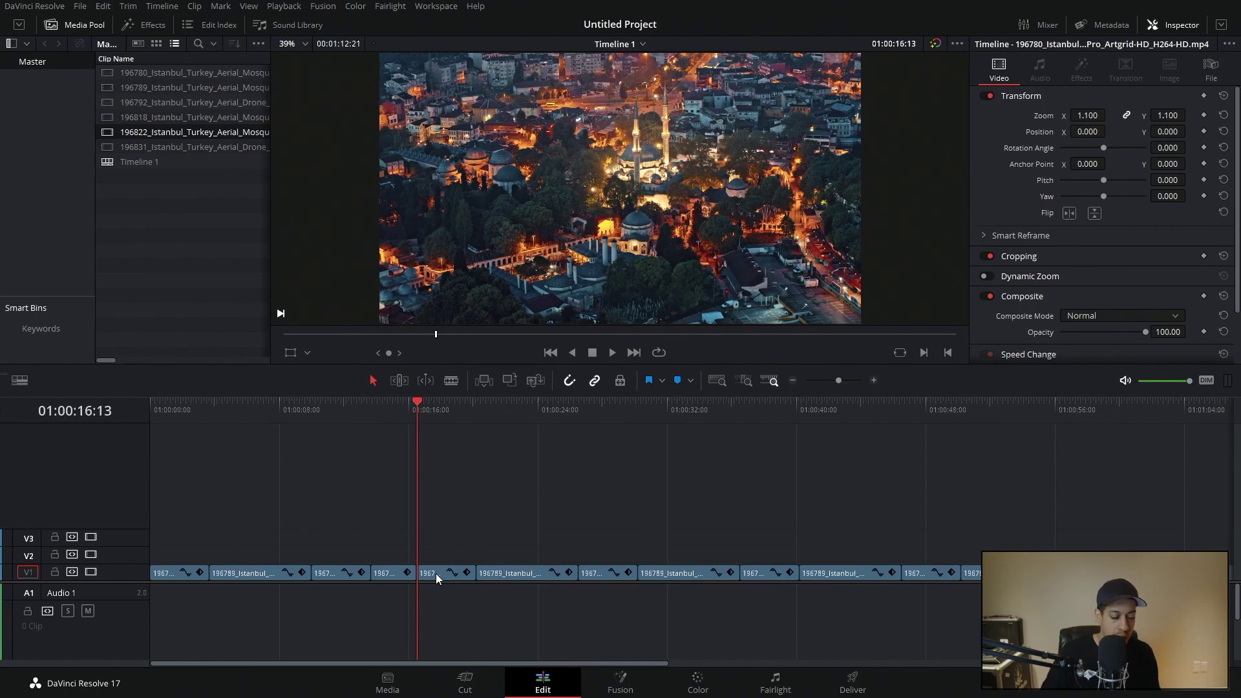
key(BackSpace)
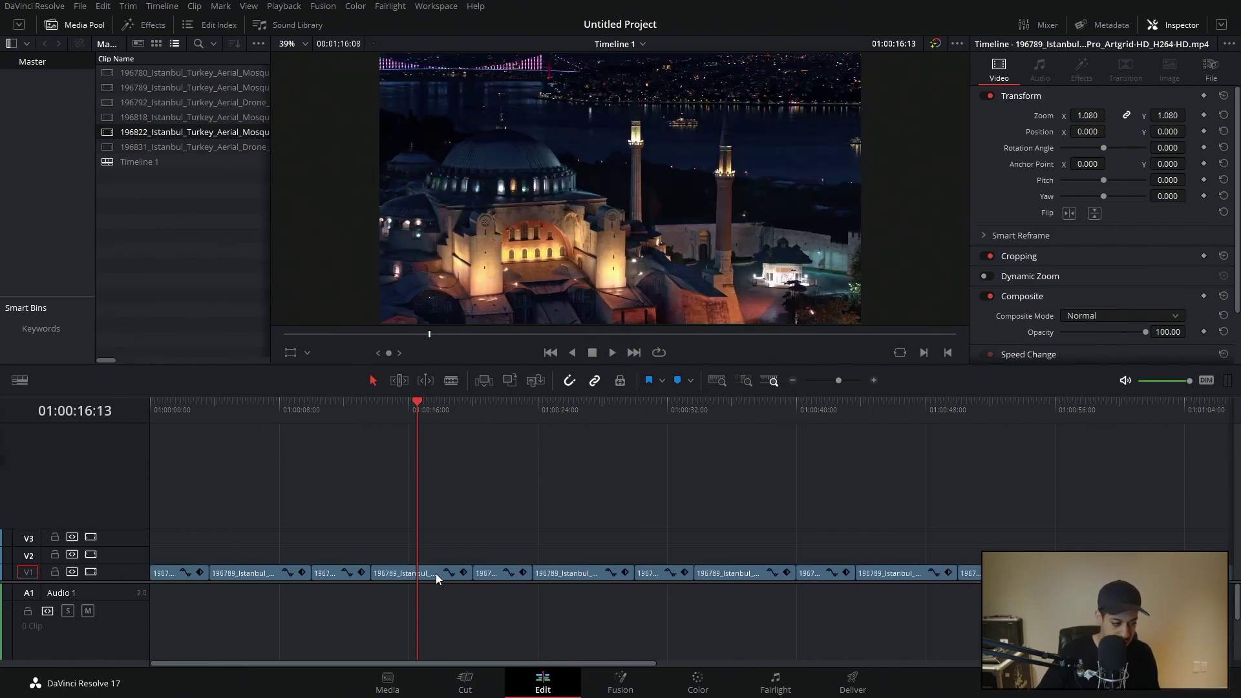
key(ctrl+s)
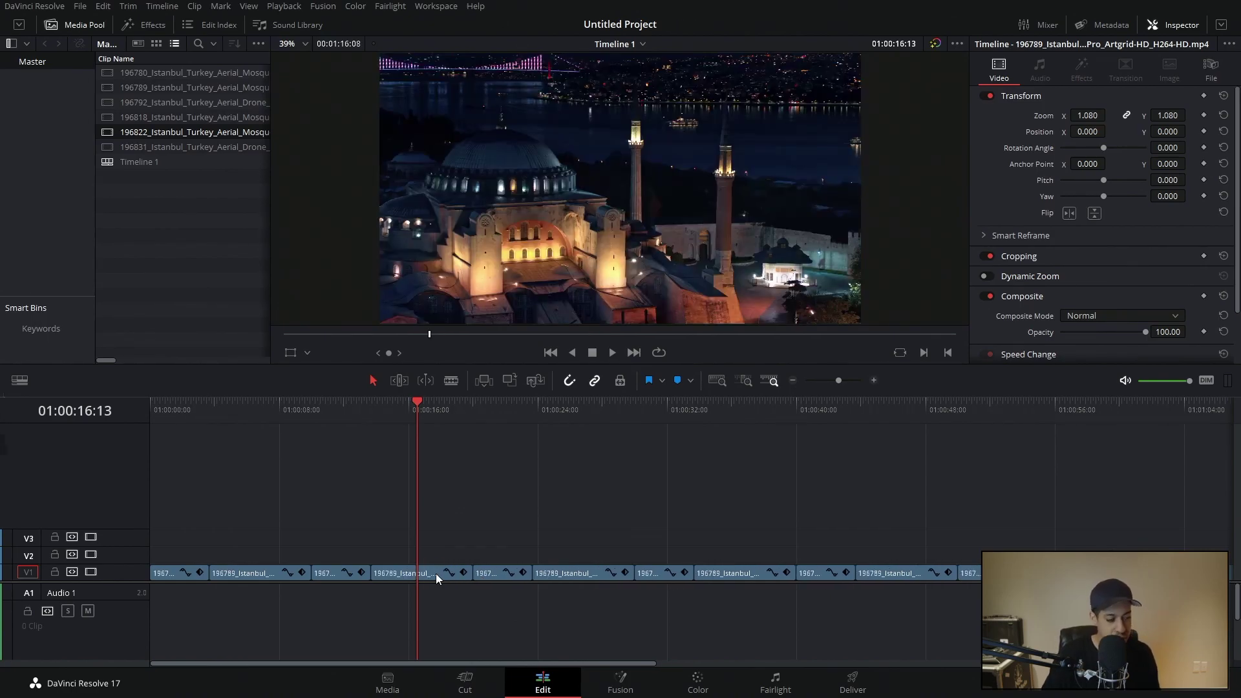
key(ctrl+b)
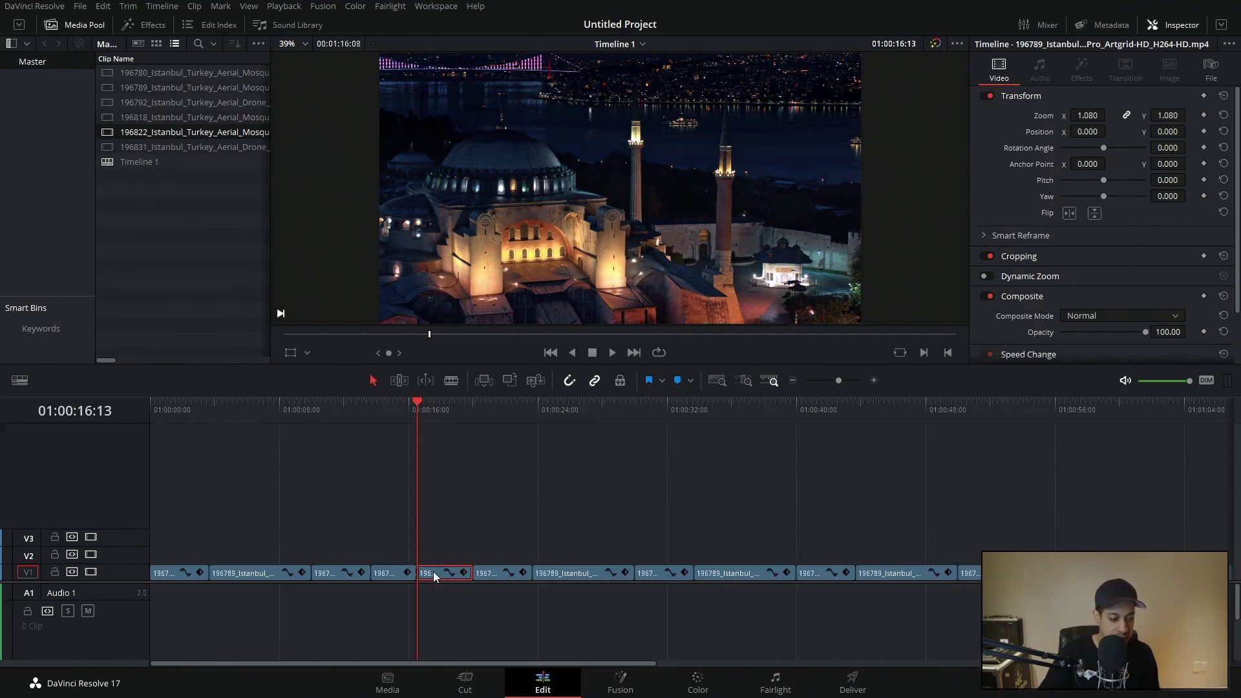
key(Delete)
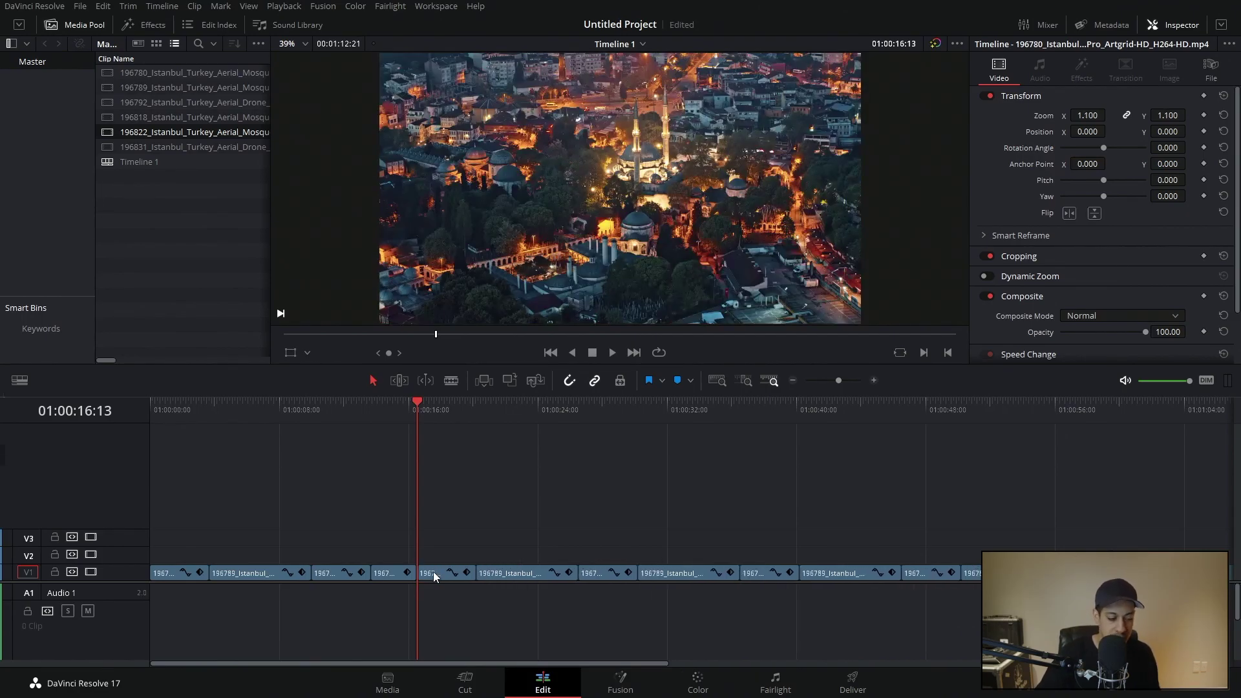
key(ctrl+z)
key(ctrl+z)
- Ripple-trim the 196789 clip's start and end to the playhead
click(433, 572)
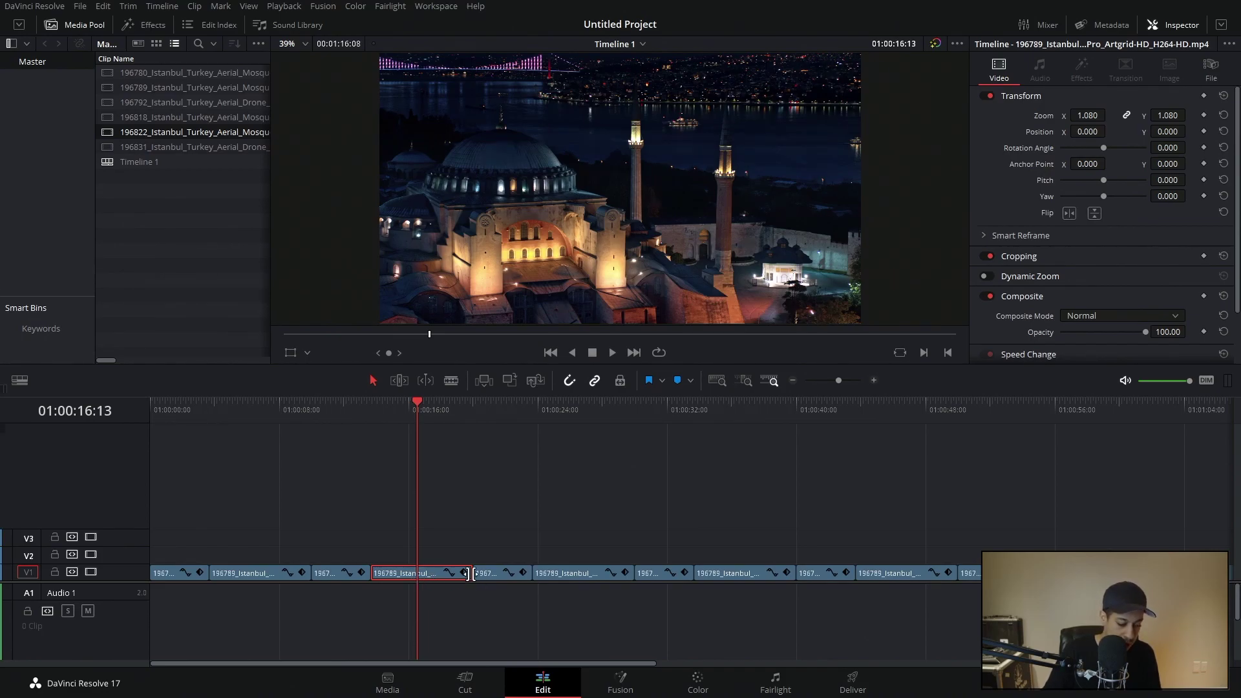
key(ctrl+shift+])
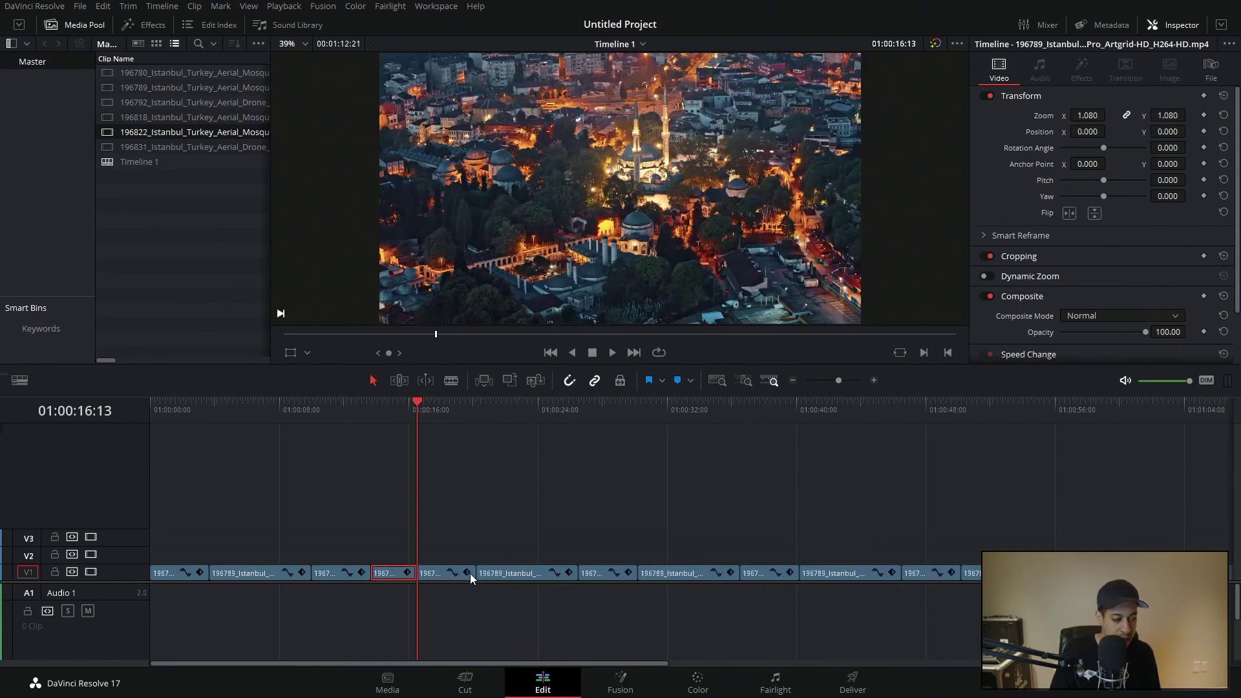
key(ctrl+z)
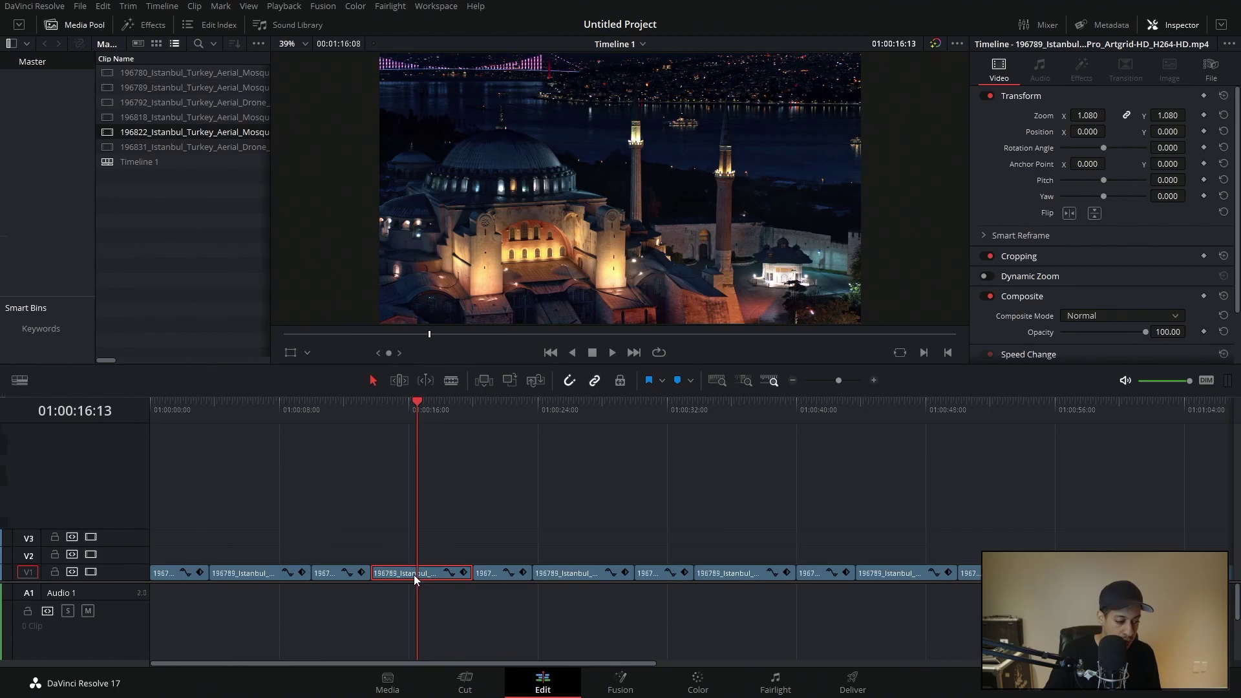
key(ctrl+shift+[)
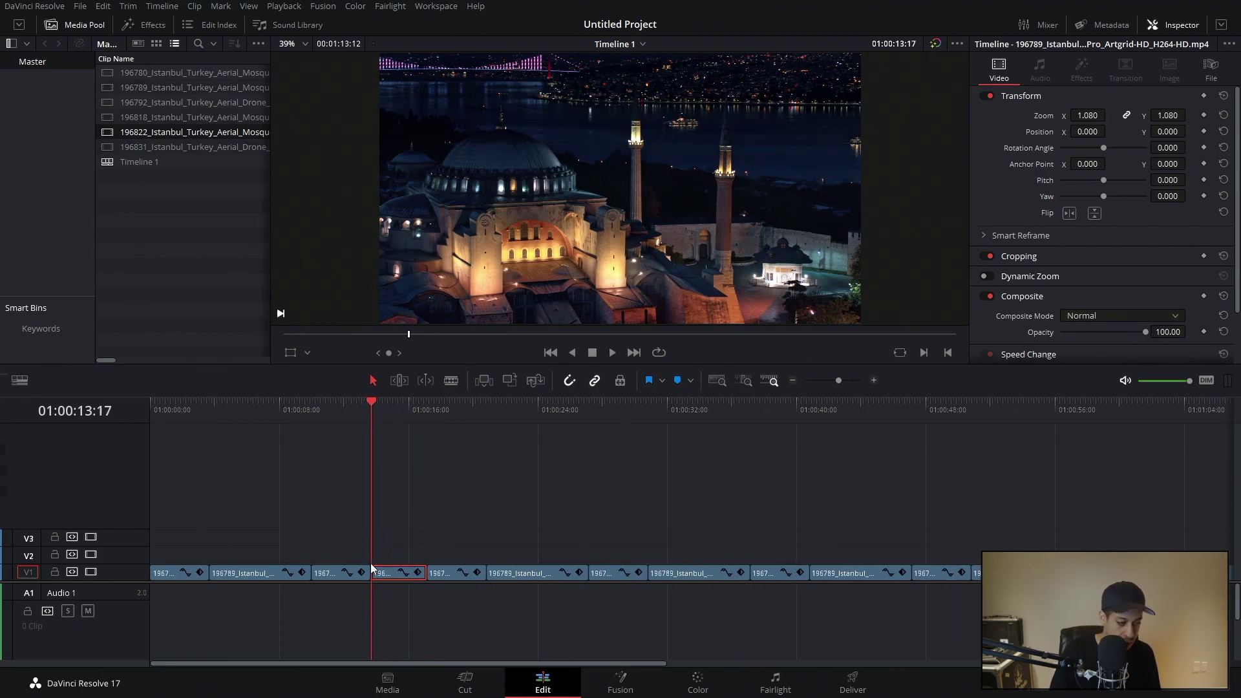
key(l)
key(k)
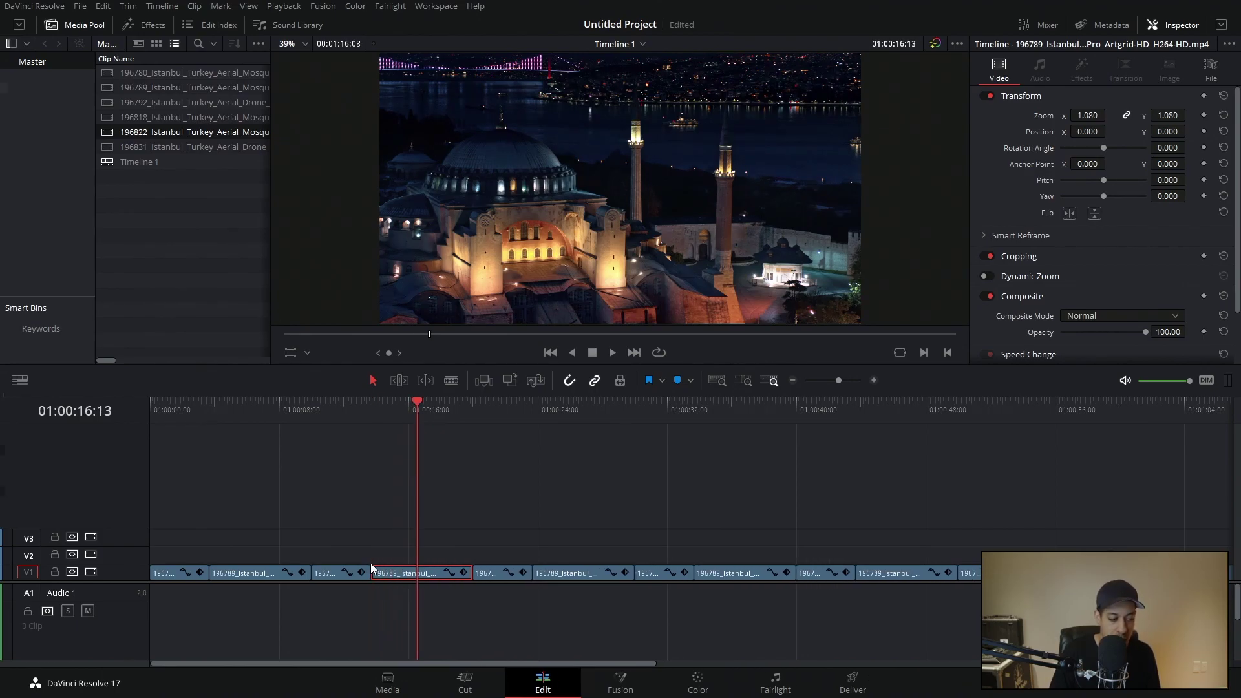
key(ctrl+shift+])
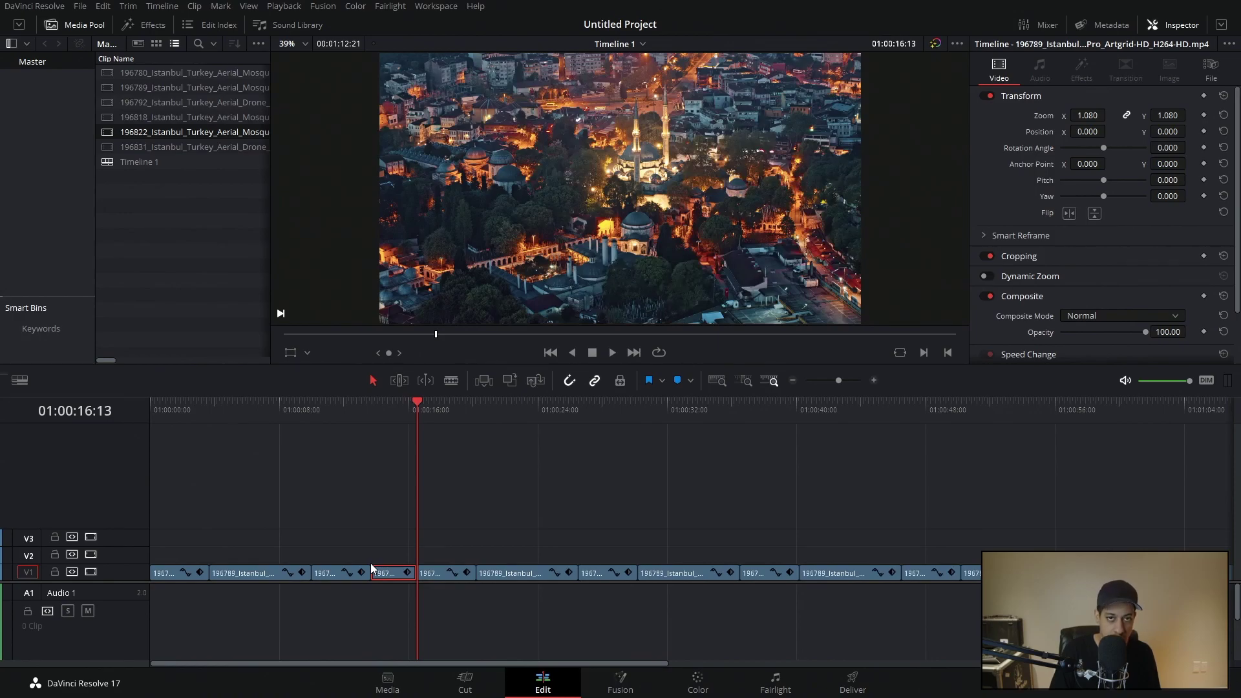
key(l)
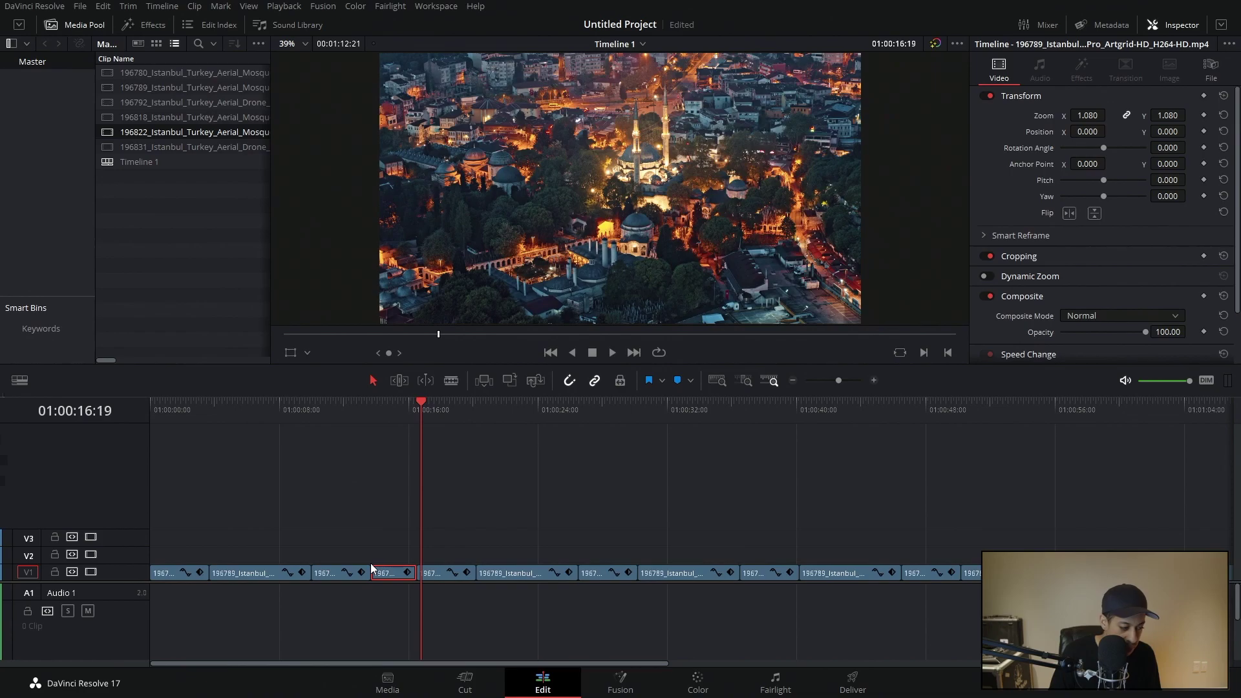
- Trim six frames off the next clip's start and play ahead
click(375, 552)
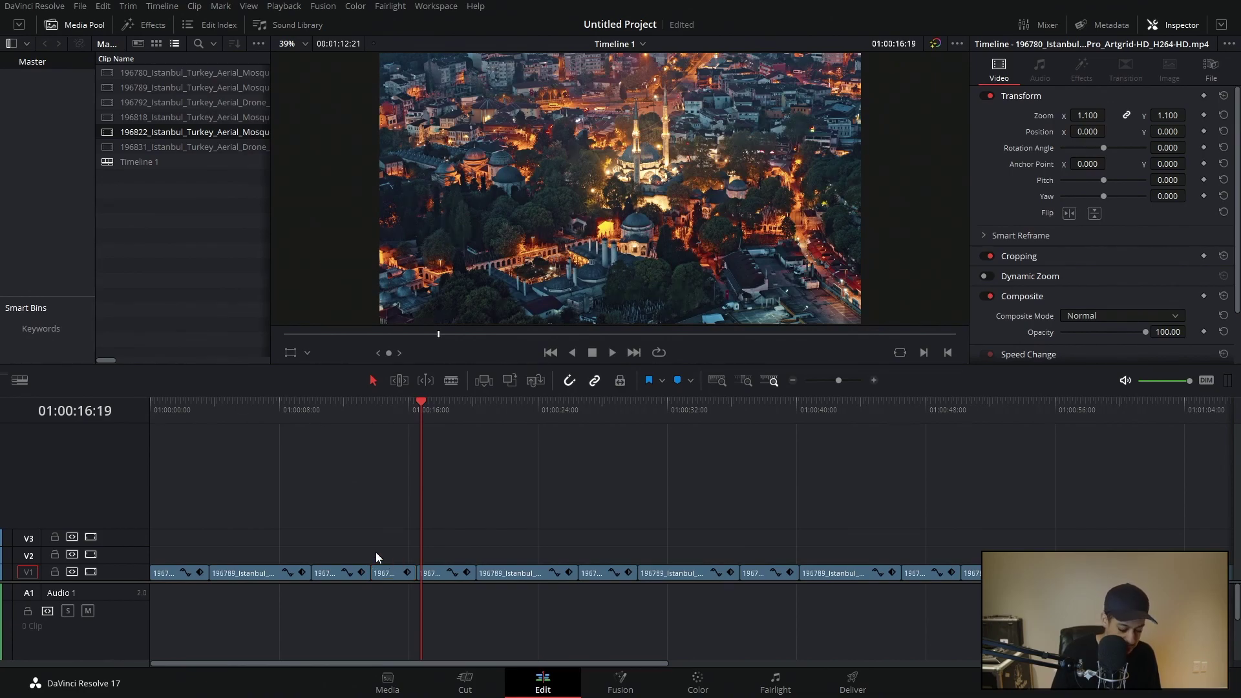
key(ctrl+shift+bracketleft)
key(l)
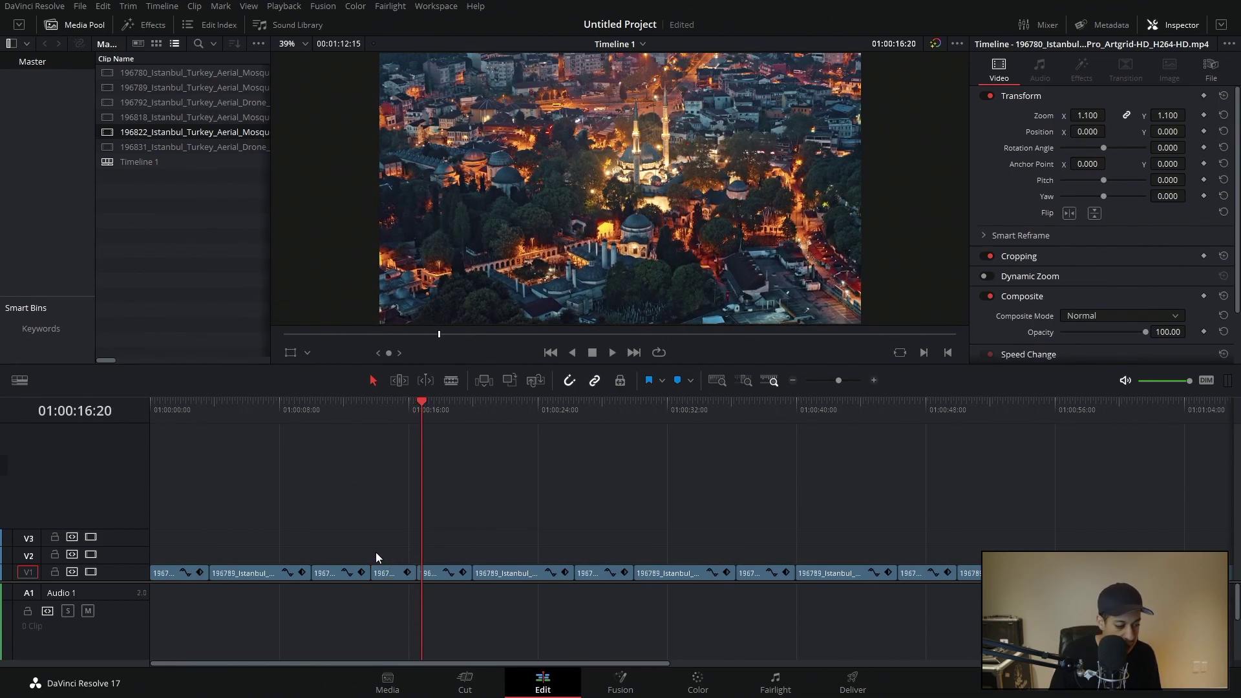
key(l)
key(l)
key(k)
key(Right)
key(Right)
key(Right)
key(Right)
key(Right)
key(Right)
key(Right)
key(Right)
- Trim ten frames off a later clip's start, review it, then trim its tail
key(ctrl+shift+bracketleft)
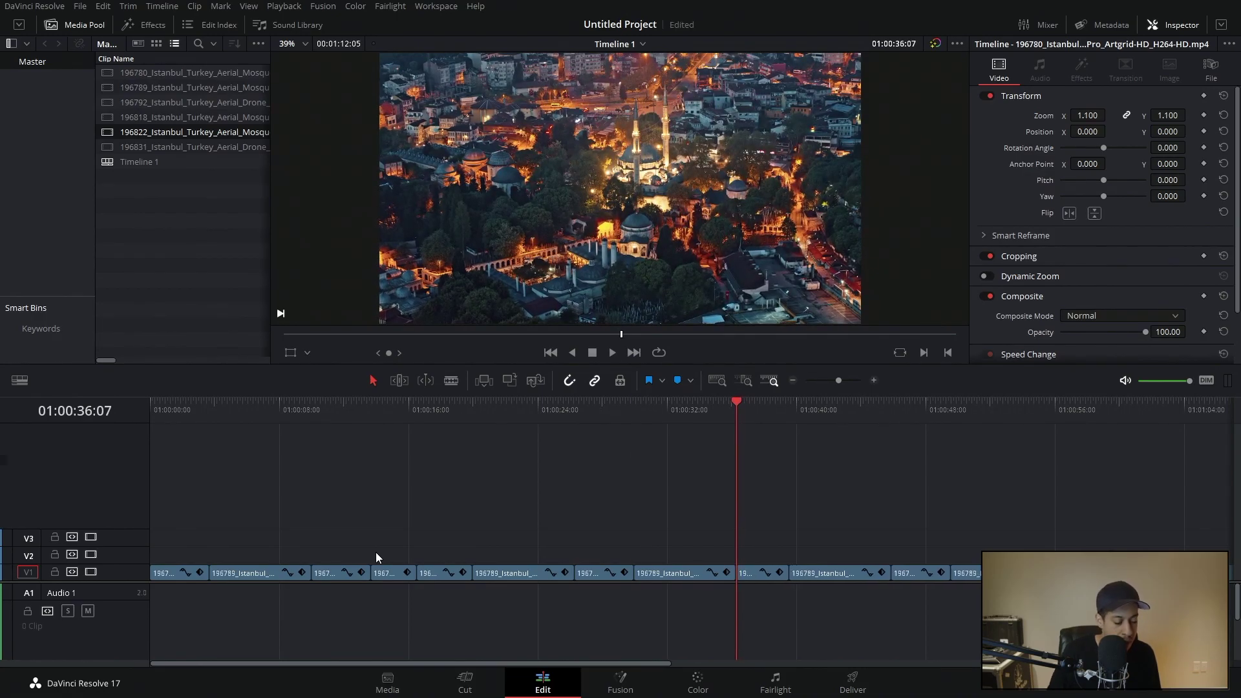
key(Up)
key(Right)
key(Right)
key(Right)
key(Right)
key(l)
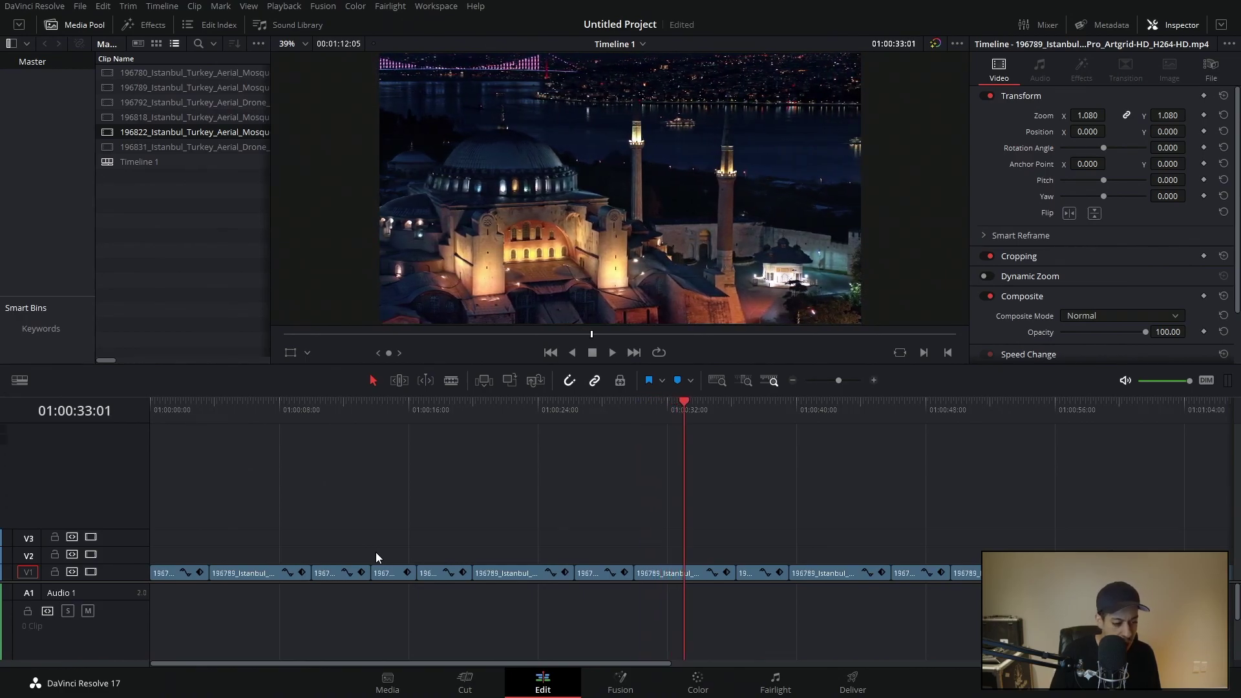
key(ctrl+shift+bracketright)
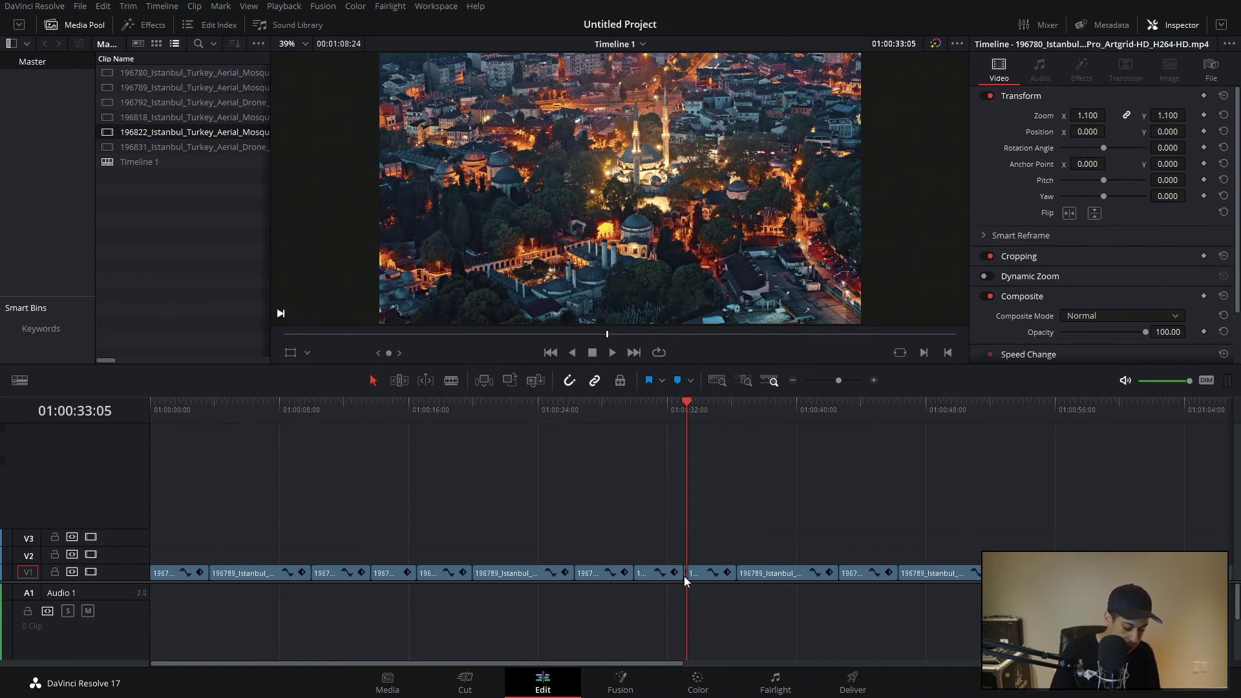
- Delete the one-frame leftover clip between the Istanbul shots, closing the gap
scroll(685, 580, up, 8)
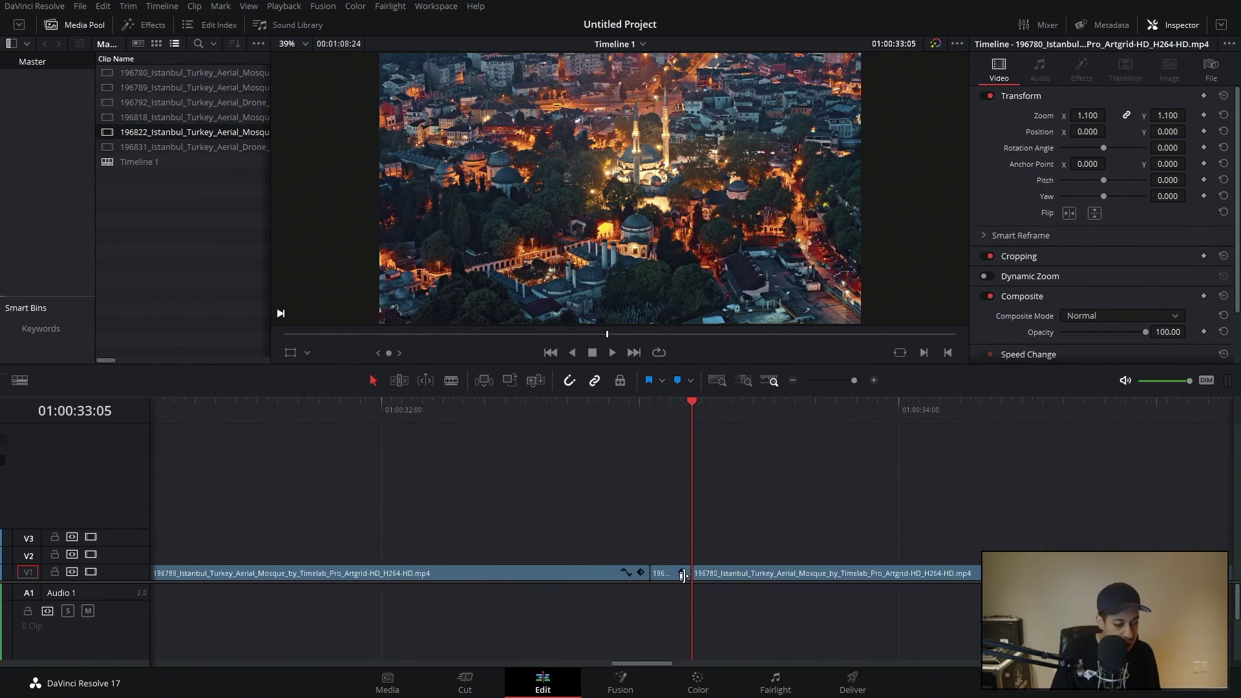
click(650, 577)
key(Delete)
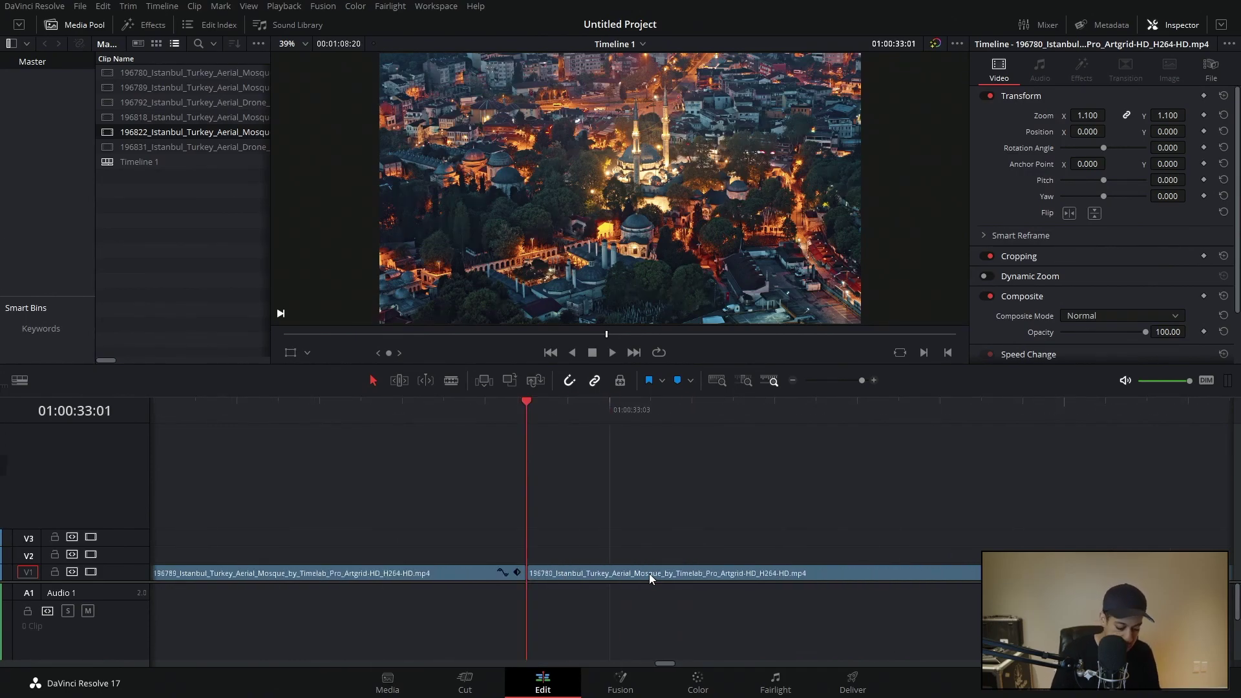
scroll(648, 572, down, 8)
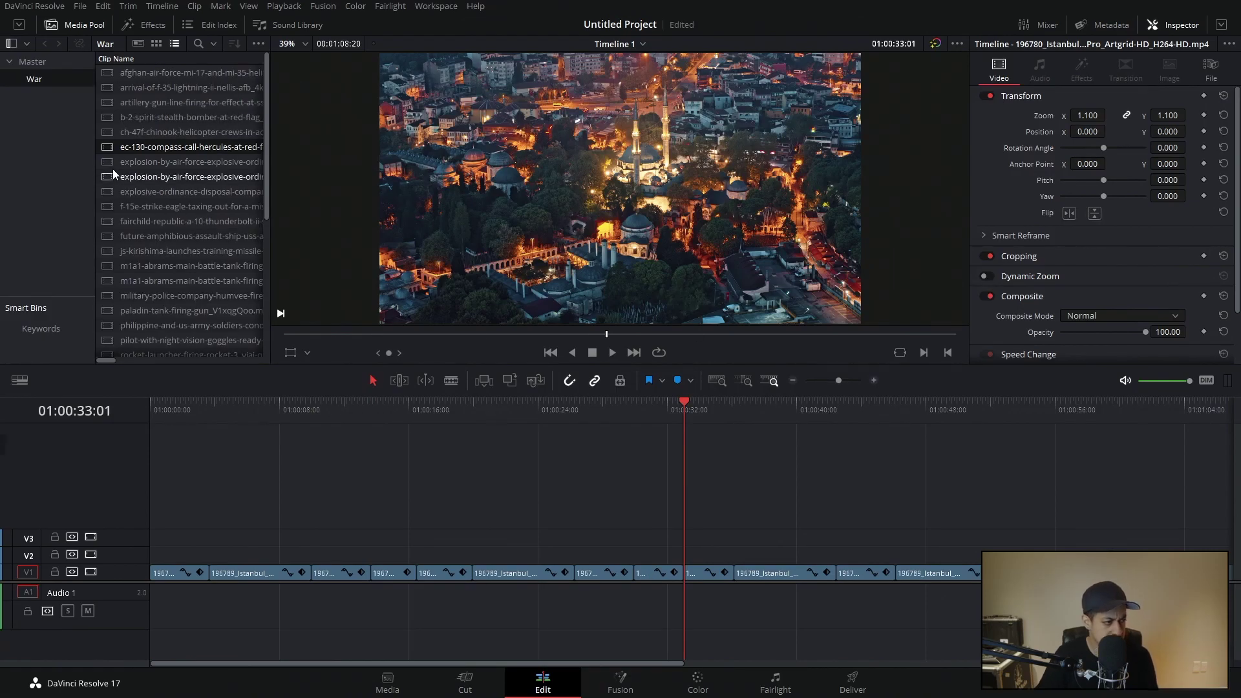
- Place the ec-130 Hercules clip on V3 at the playhead and split it a few seconds in
drag(125, 150, 683, 541)
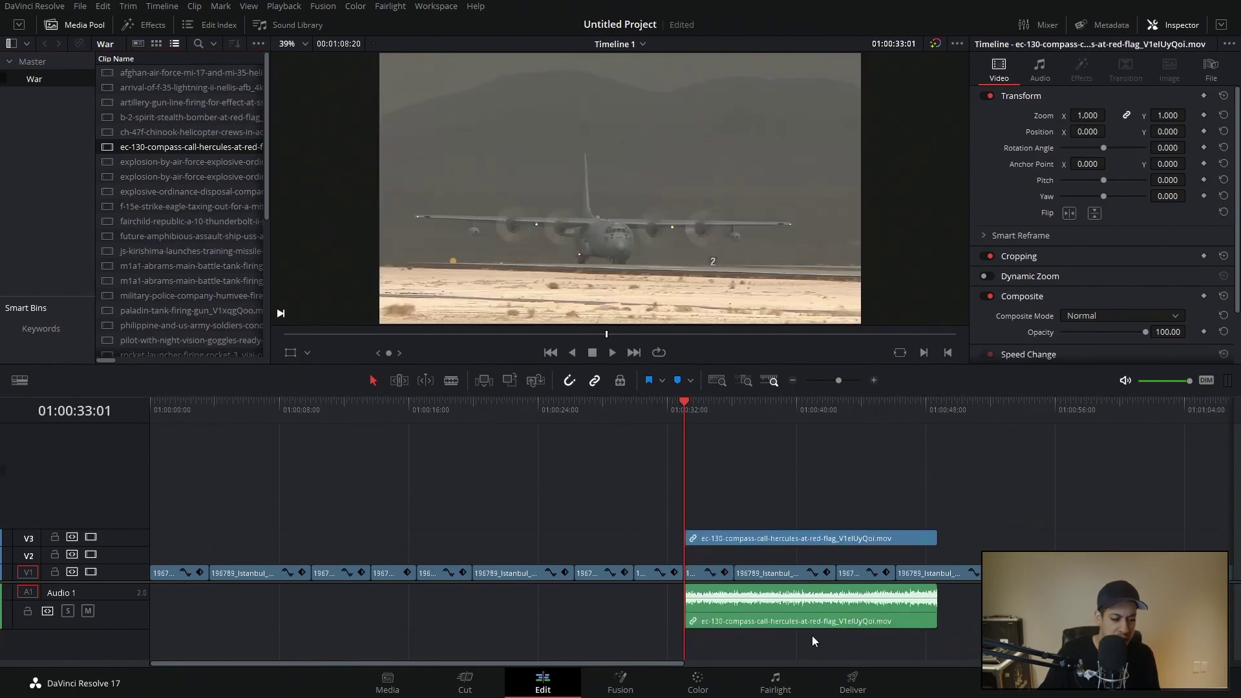
drag(746, 406, 672, 417)
key(ctrl+b)
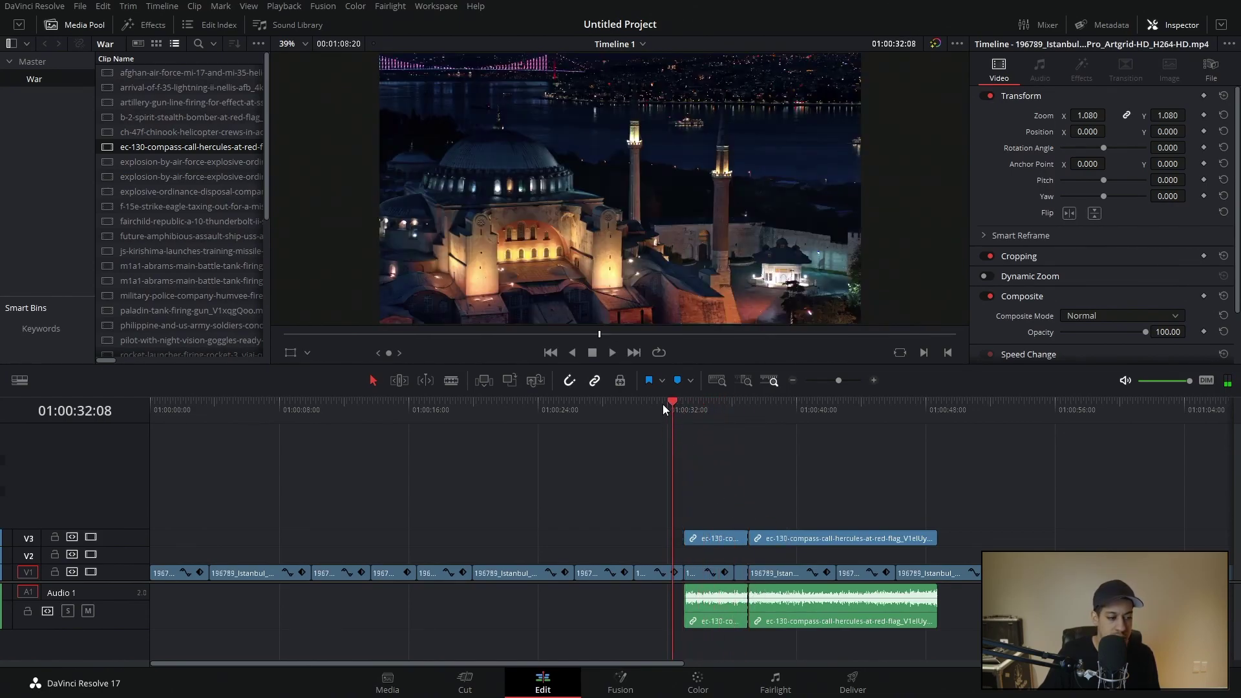
click(680, 407)
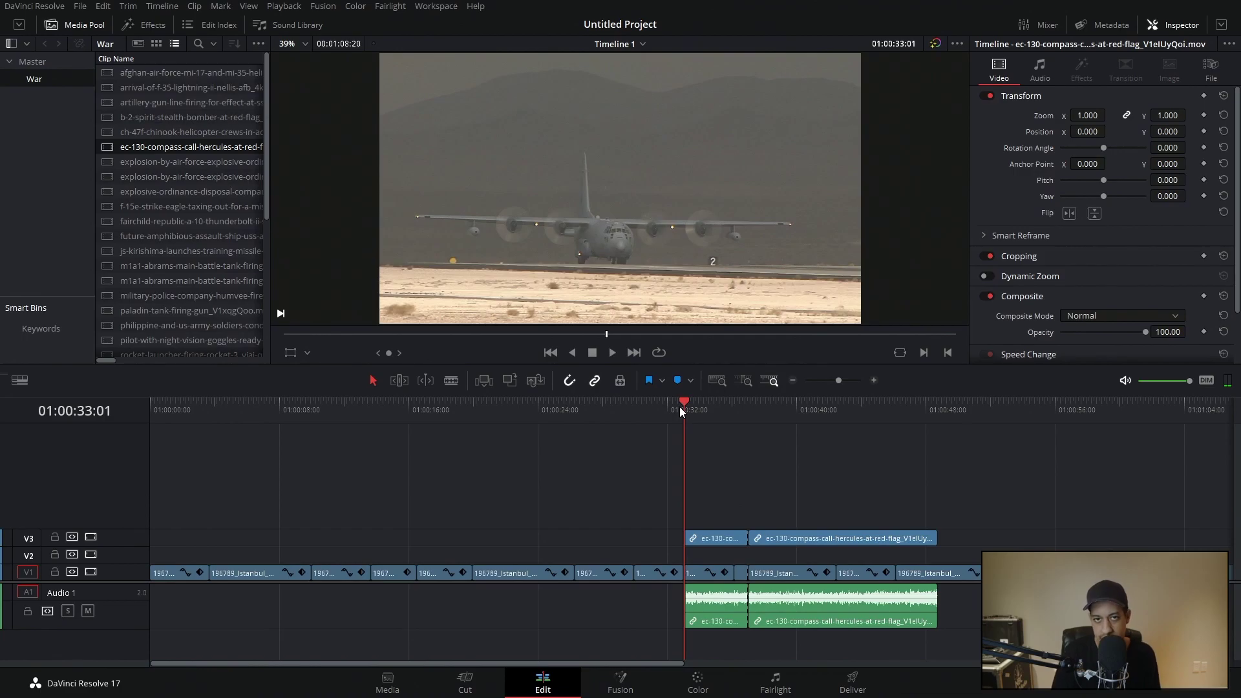
key(space)
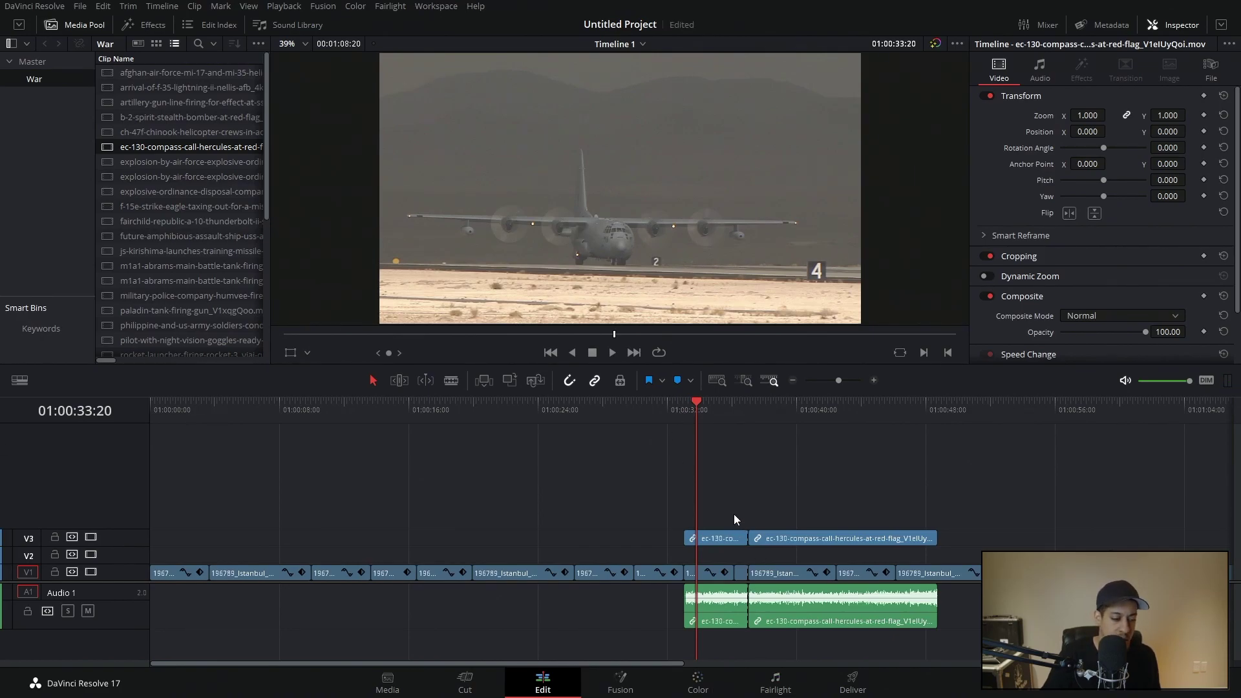
click(721, 612)
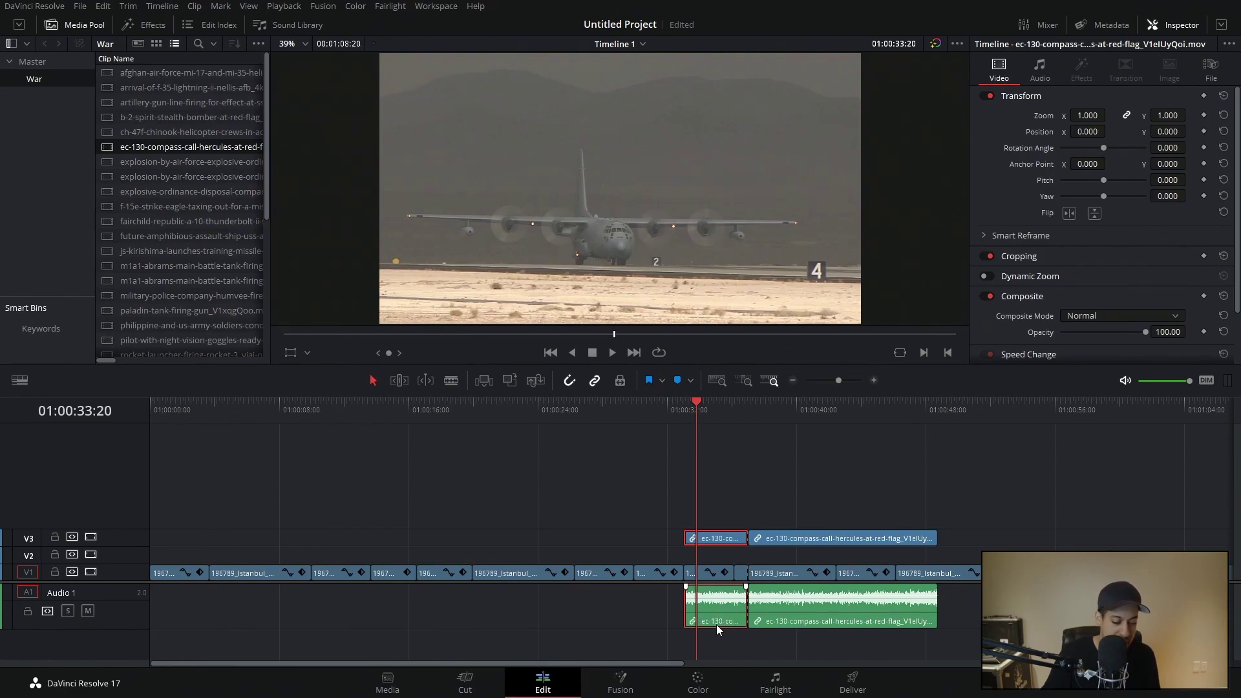
key(d)
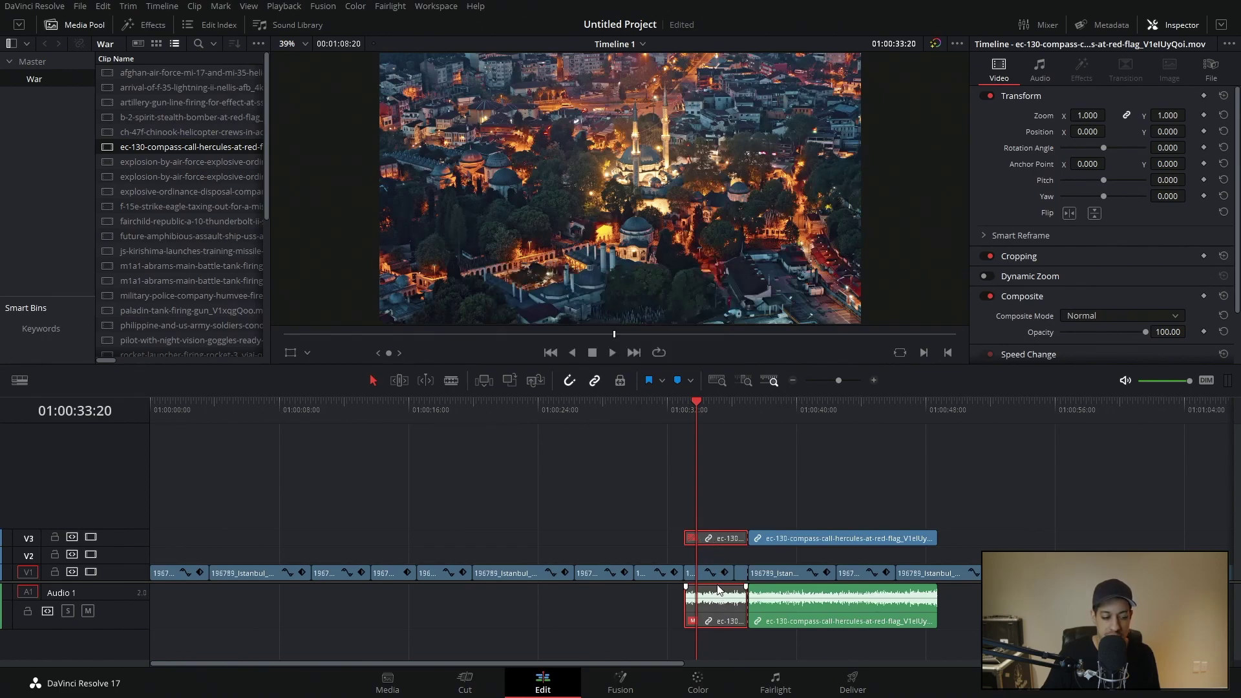
key(d)
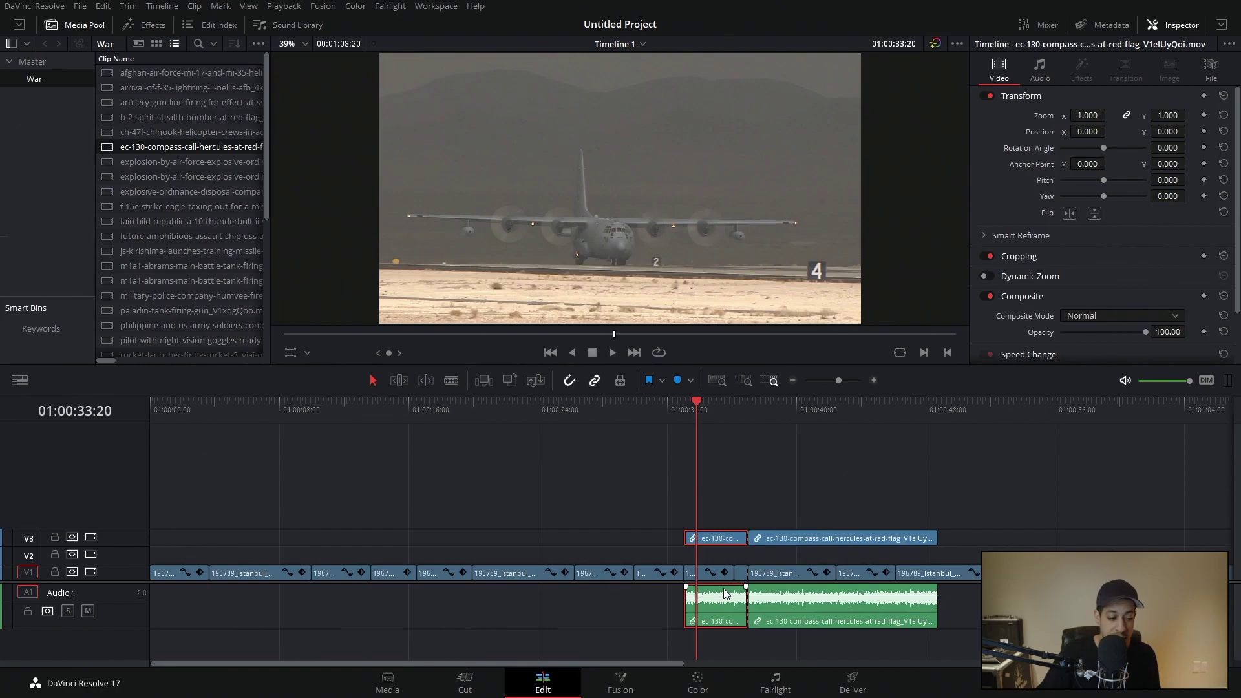
click(639, 625)
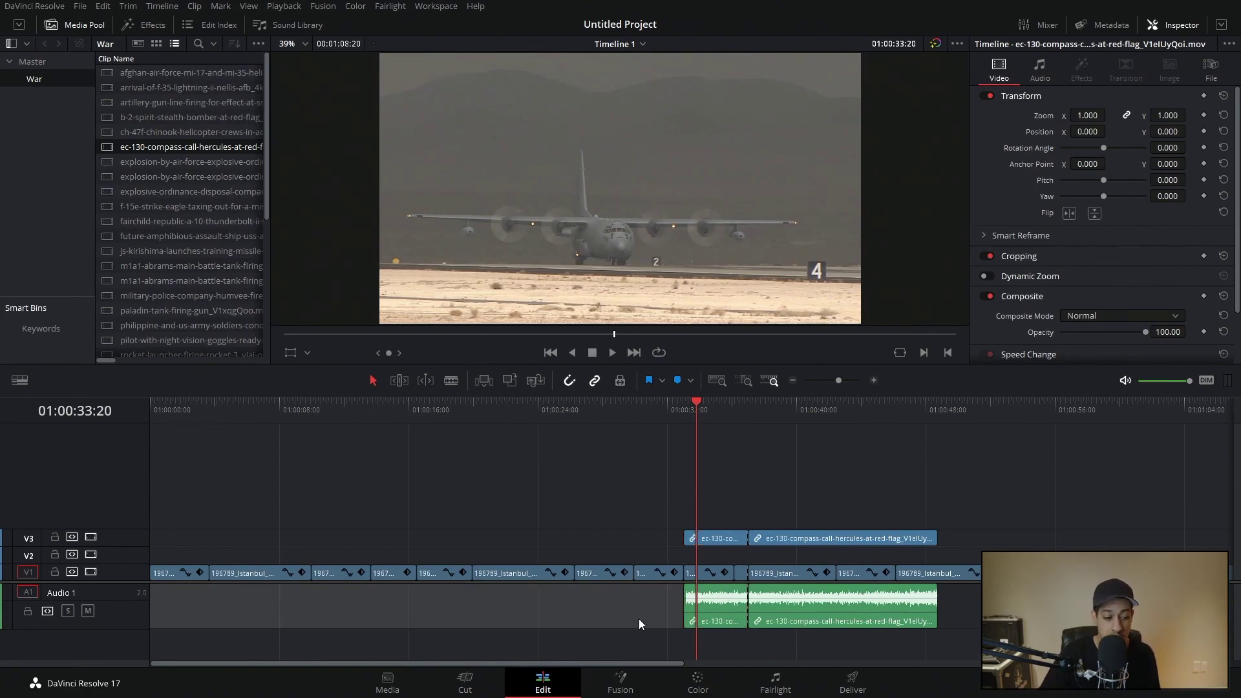
click(718, 619)
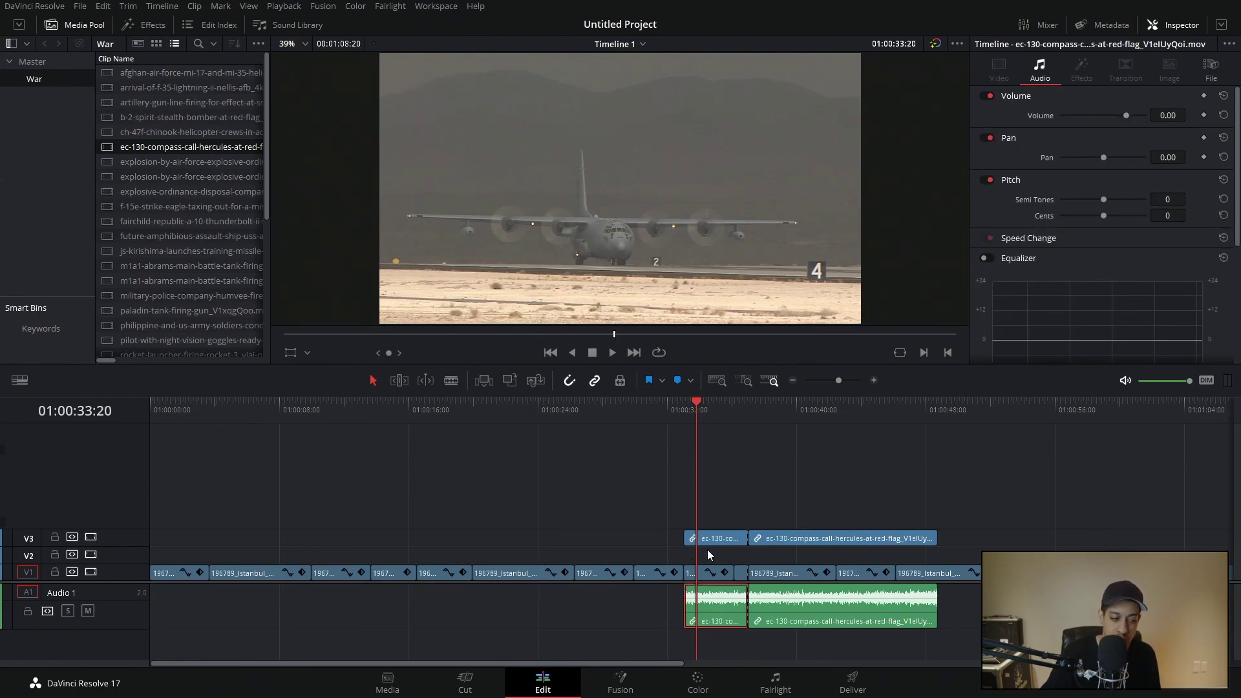
click(628, 478)
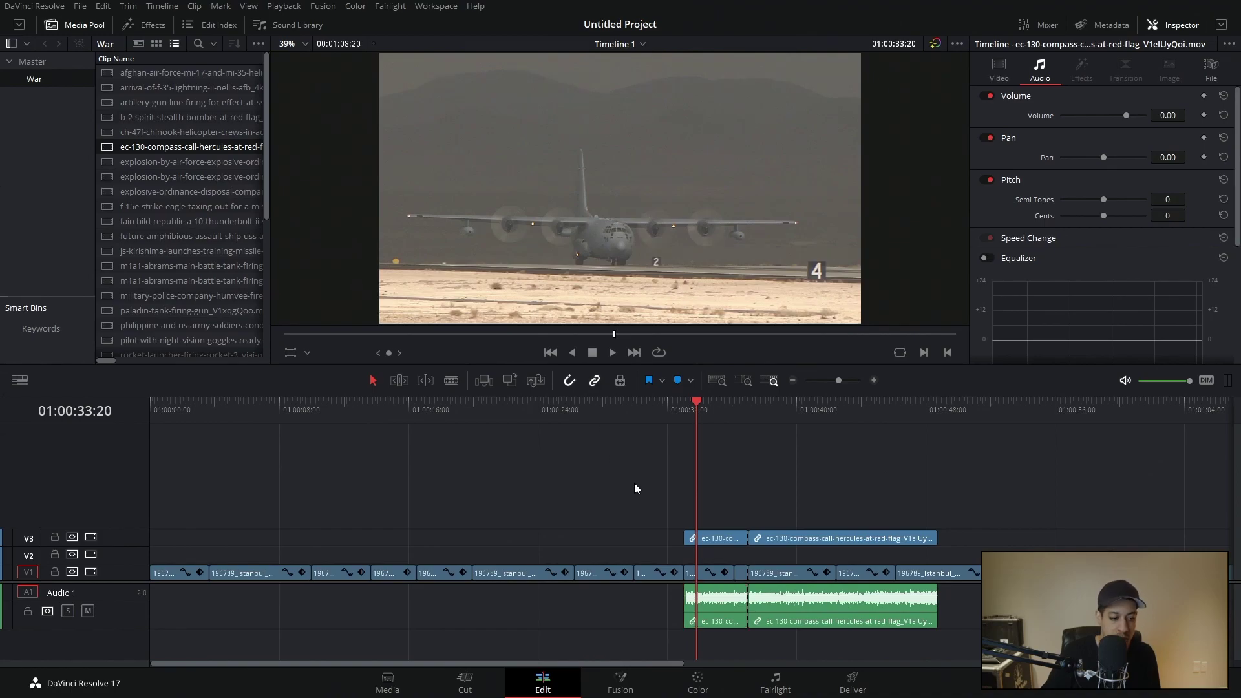
- Turn off Linked Selection to select only the ec-130 audio, then relink and deselect
click(595, 383)
click(710, 620)
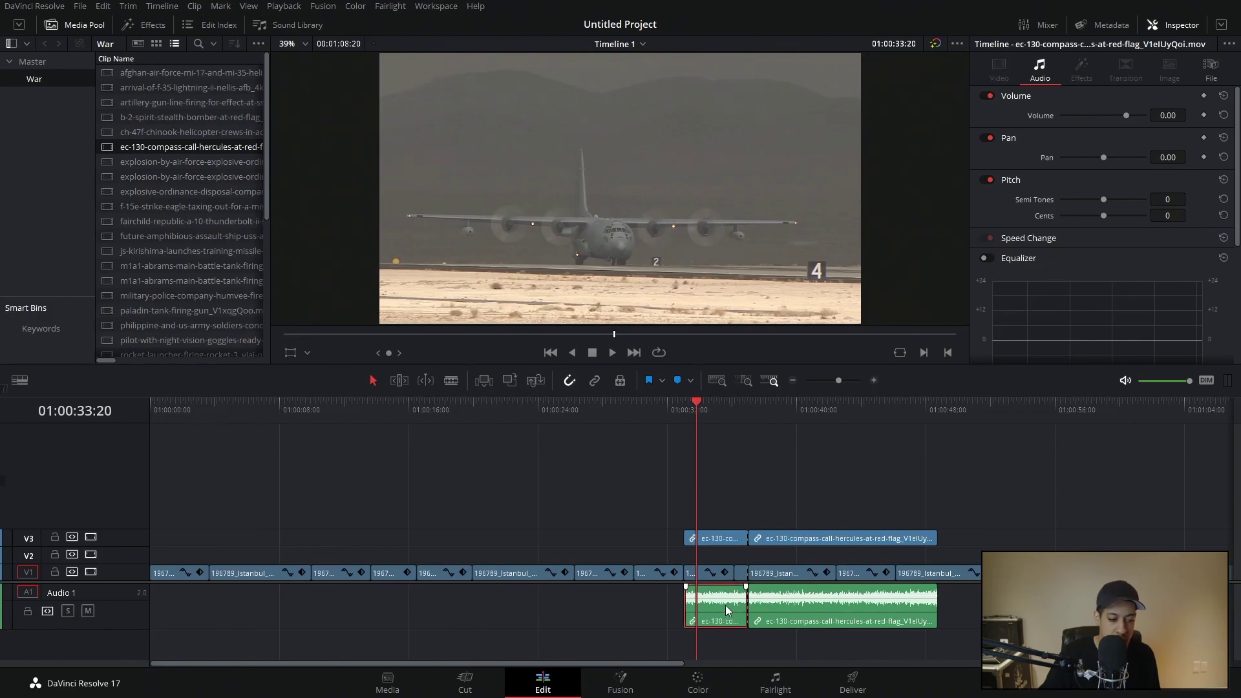
click(594, 382)
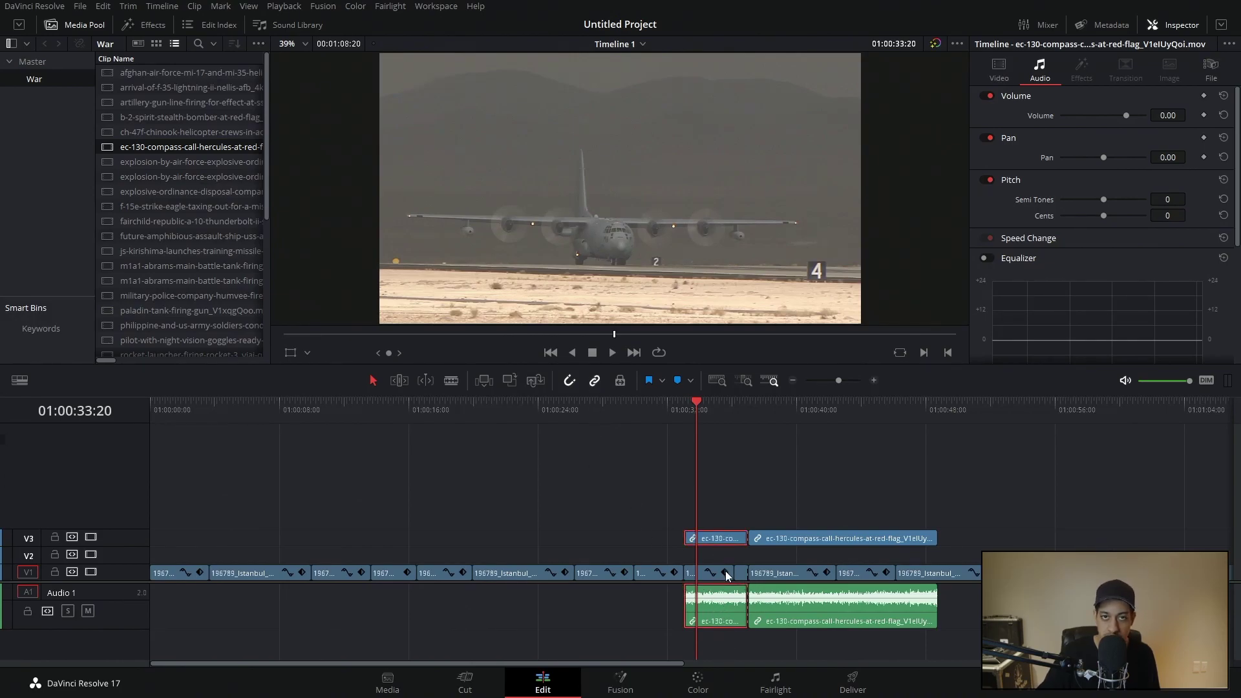
click(609, 614)
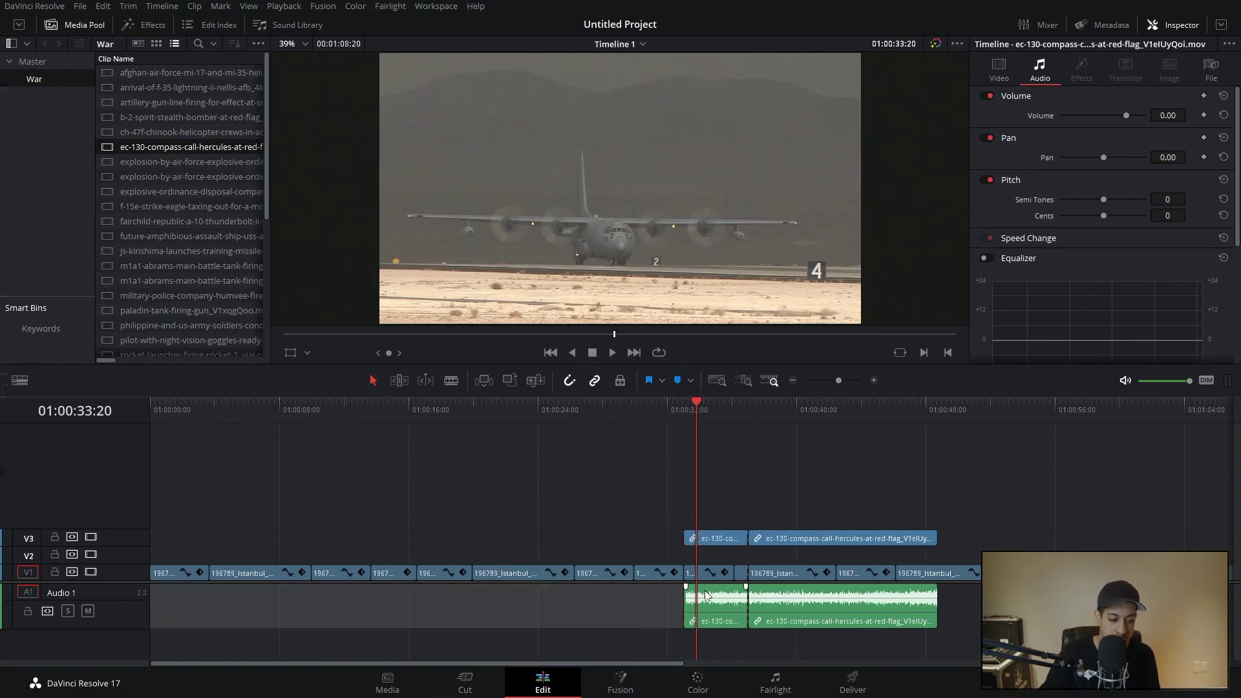
- Disable the short first ec-130 audio clip on A1 and play back the section to check
click(722, 625)
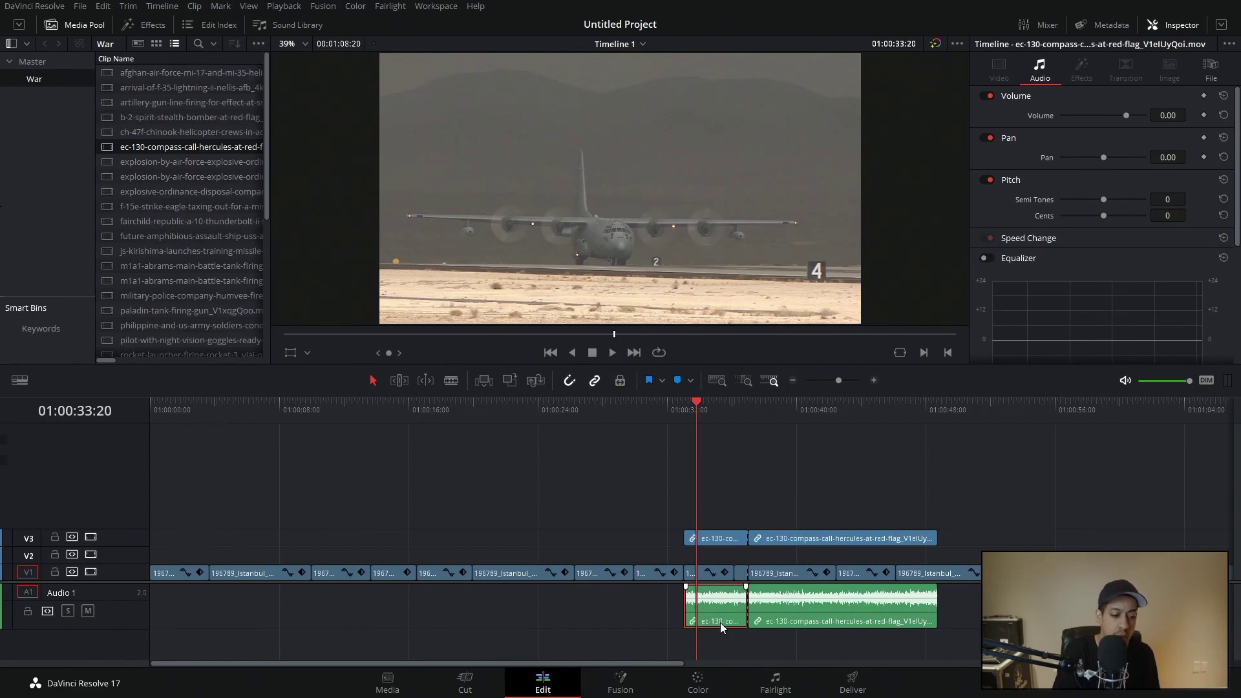
key(d)
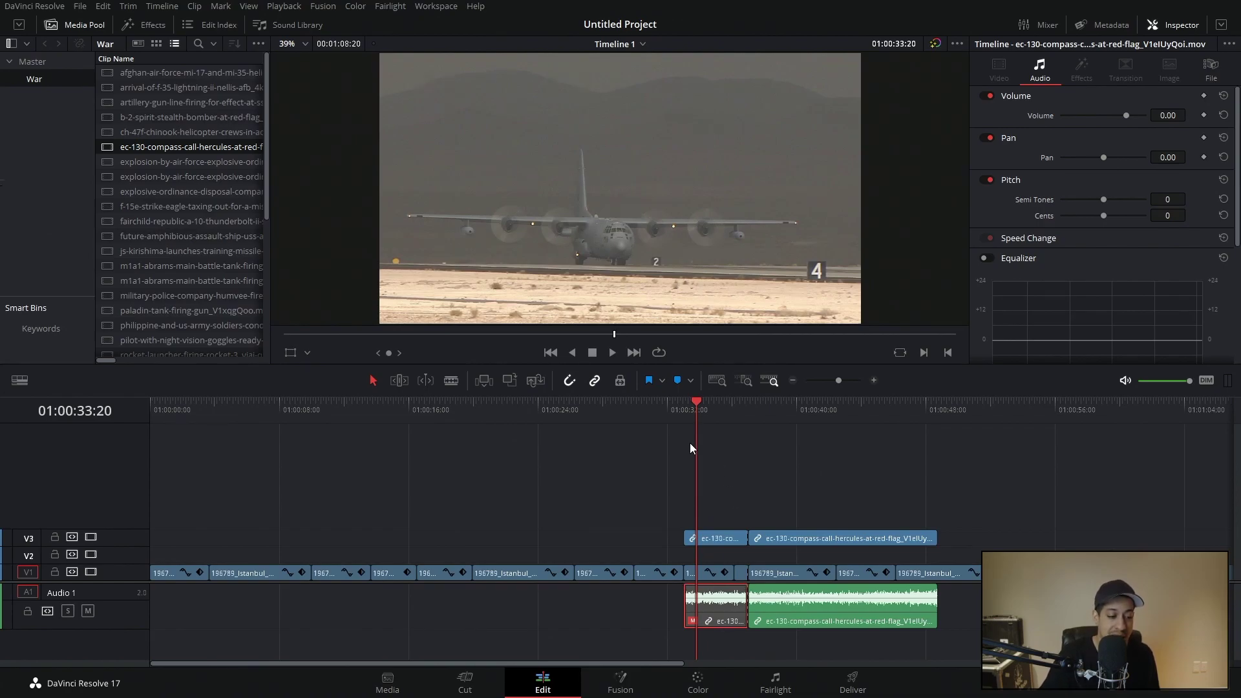
click(677, 414)
key(space)
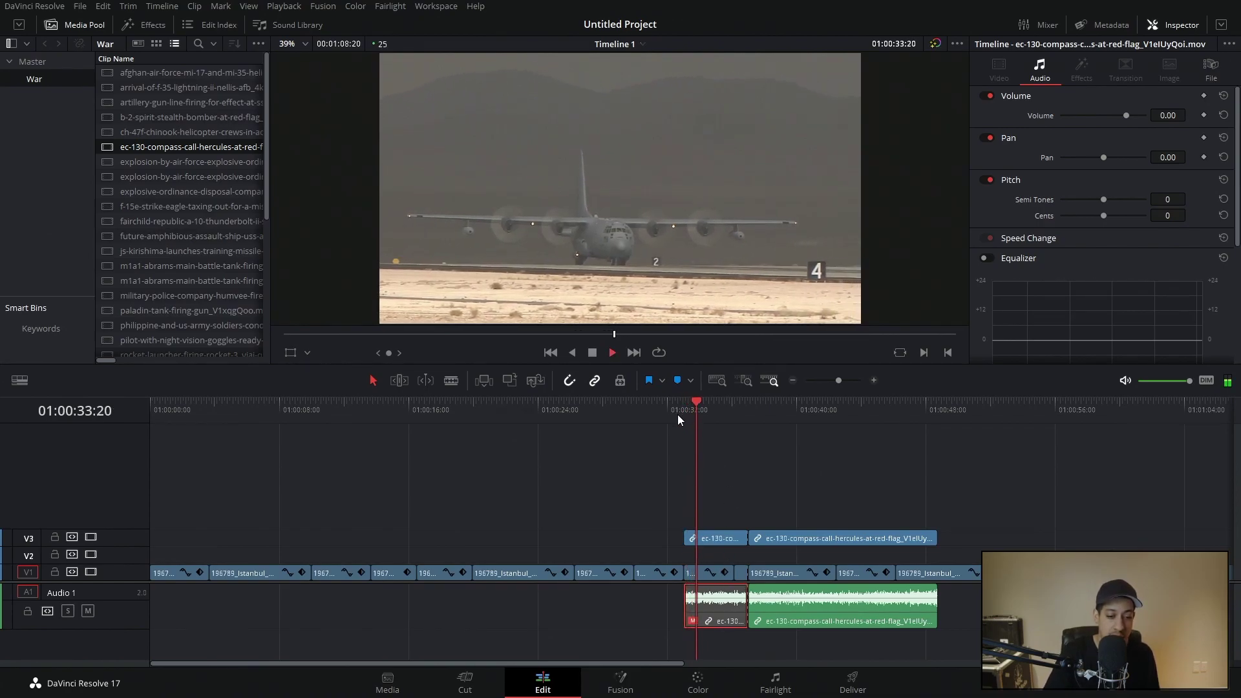
key(space)
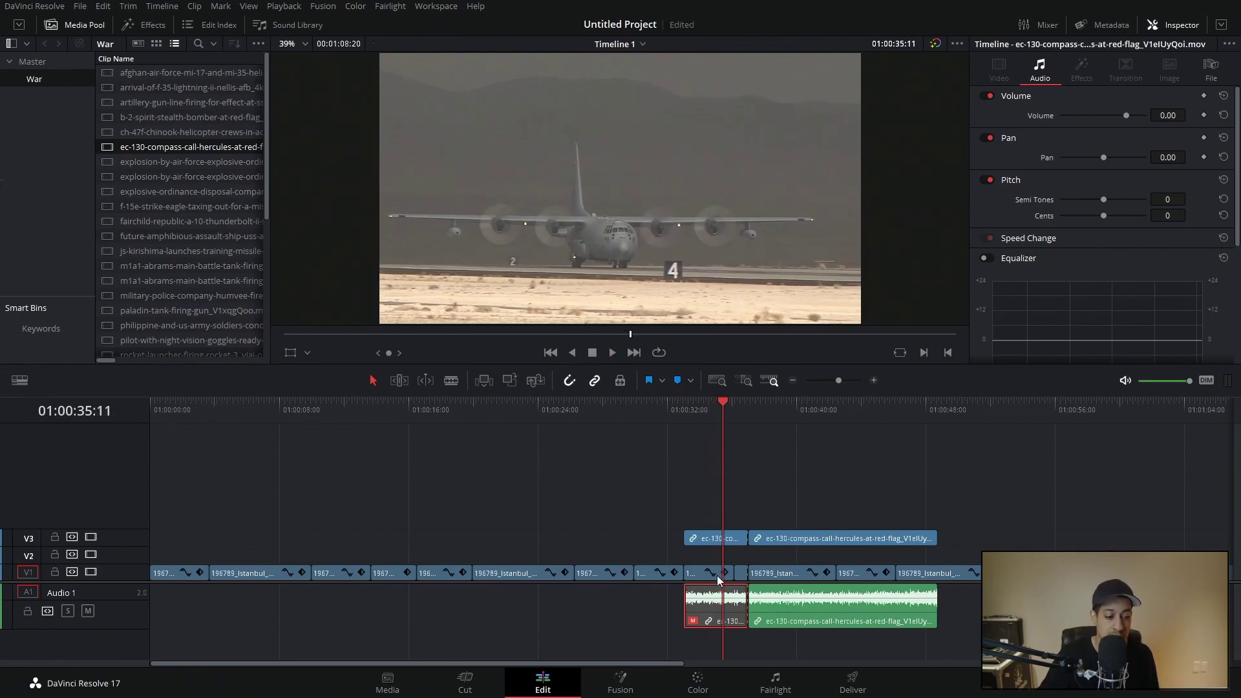
click(789, 542)
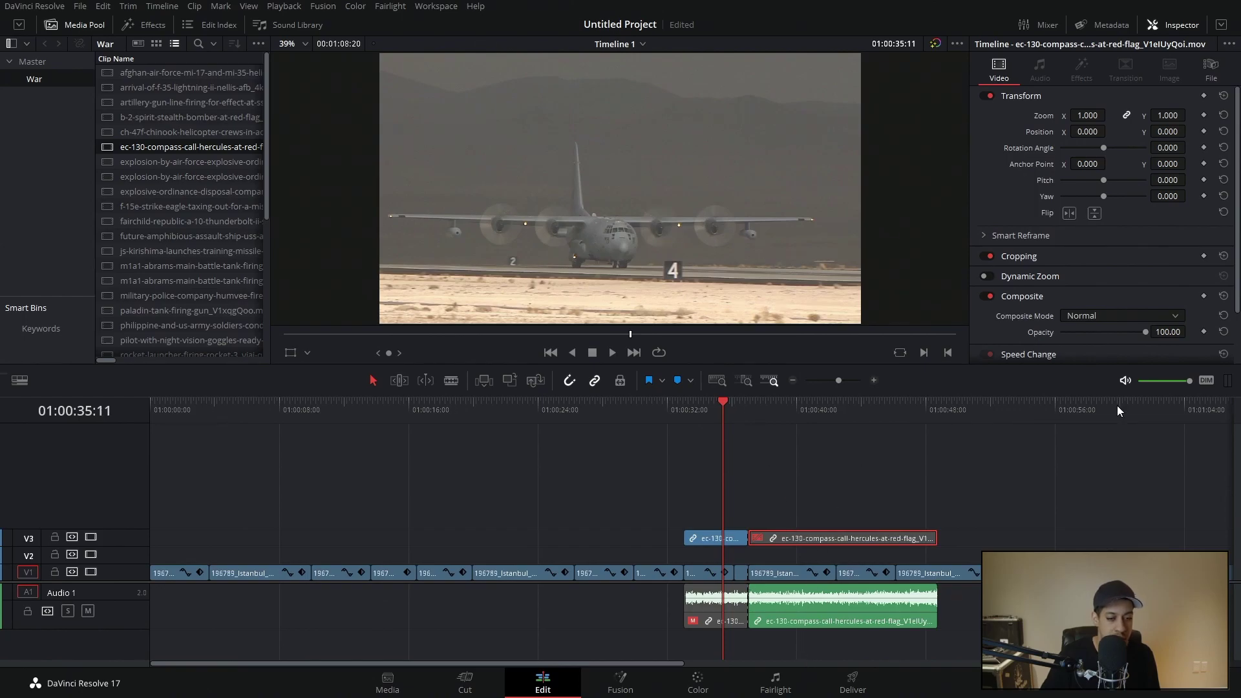
- Mute playback sound, then disable and re-enable the long ec-130 clip with its audio
click(1125, 379)
drag(734, 414, 811, 422)
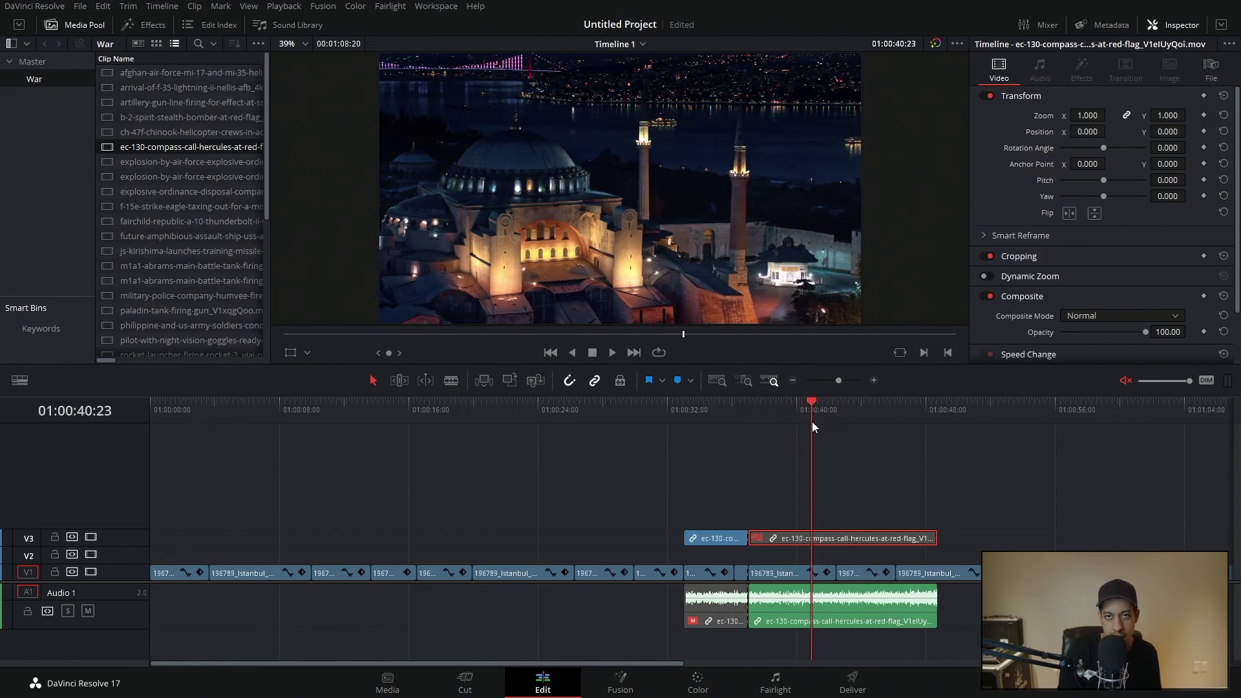
click(855, 495)
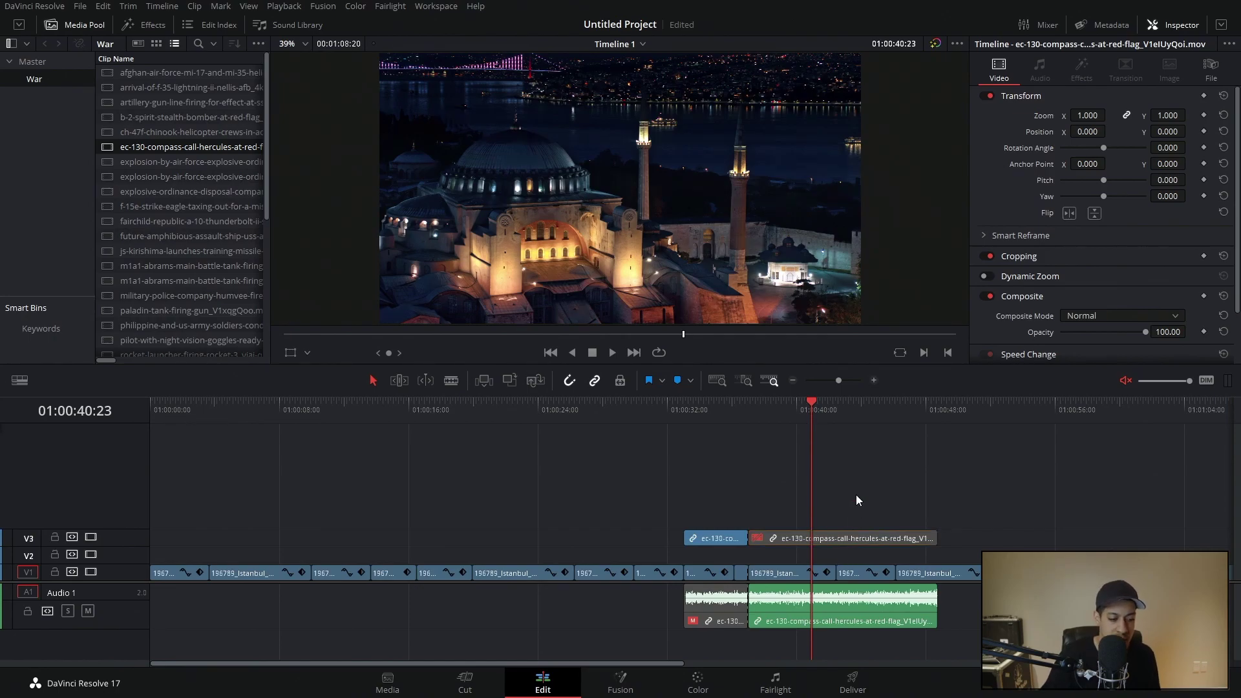
click(819, 538)
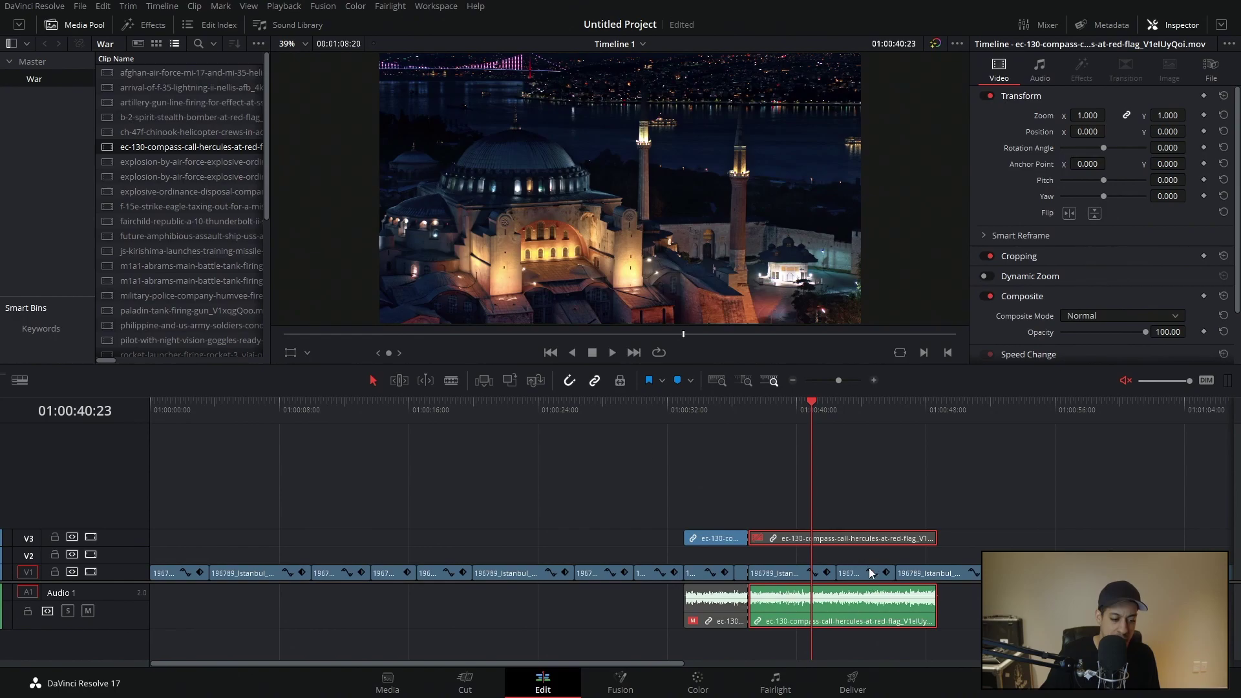
key(d)
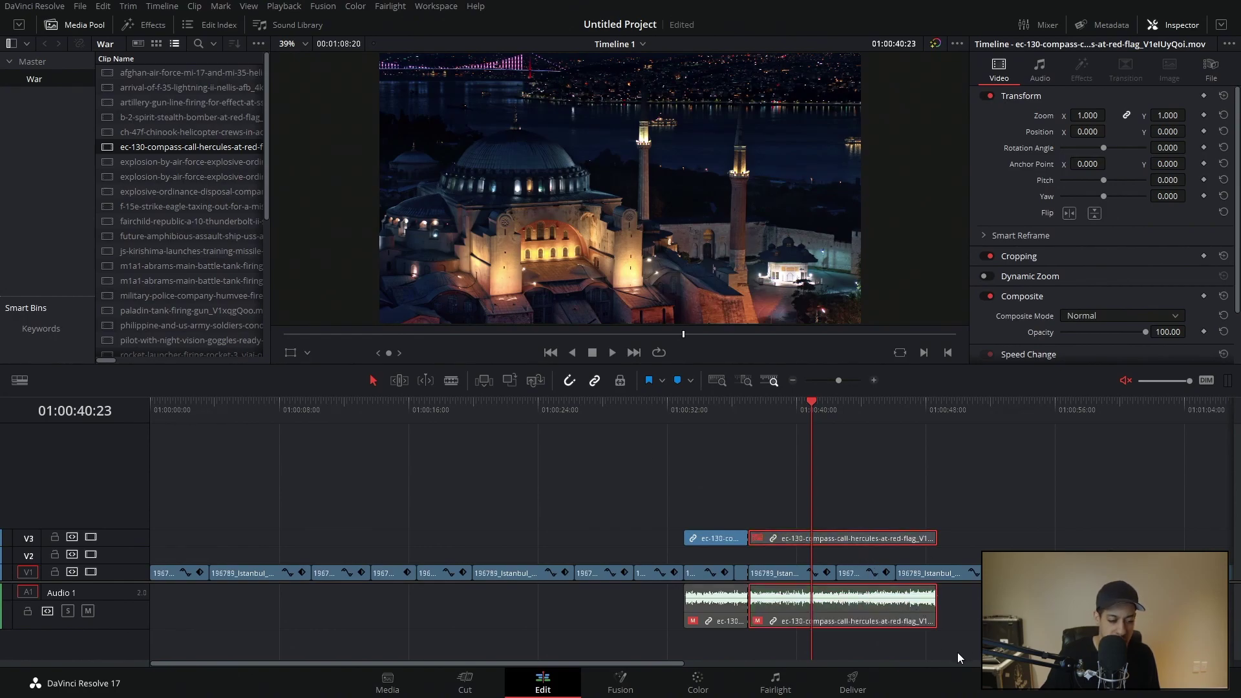
key(d)
click(909, 527)
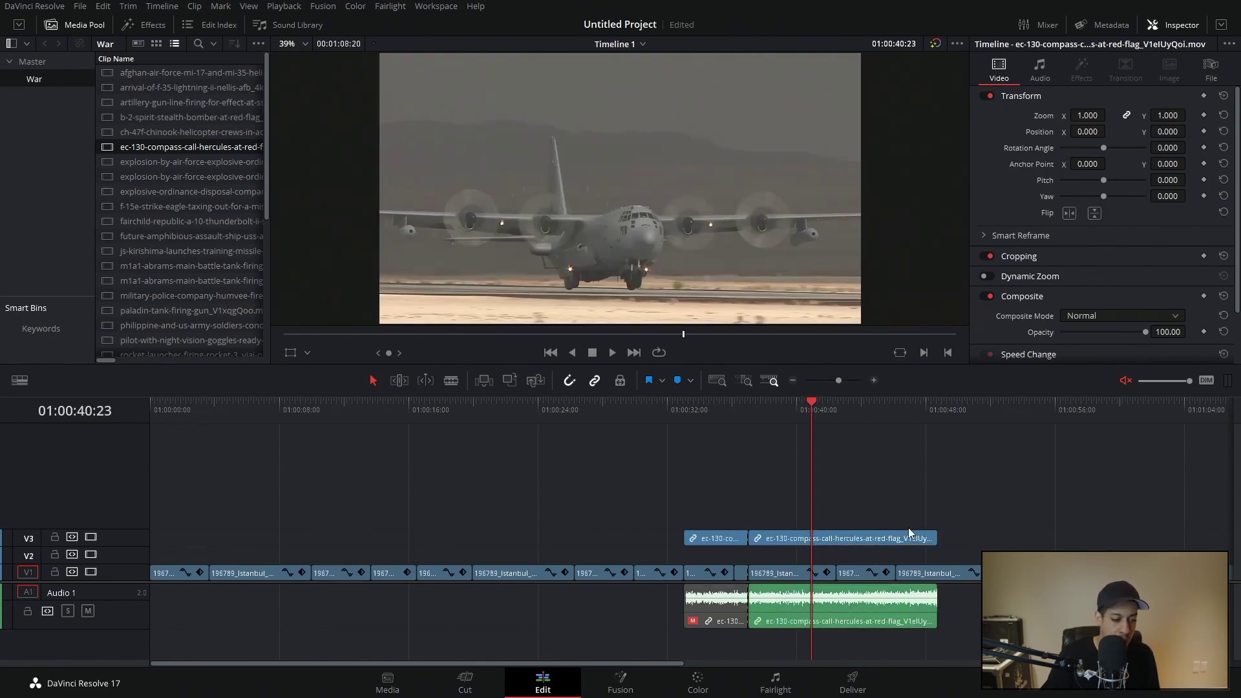
- Disable the long ec-130 video clip, then select both V3 ec-130 clips and re-enable them
click(851, 537)
key(d)
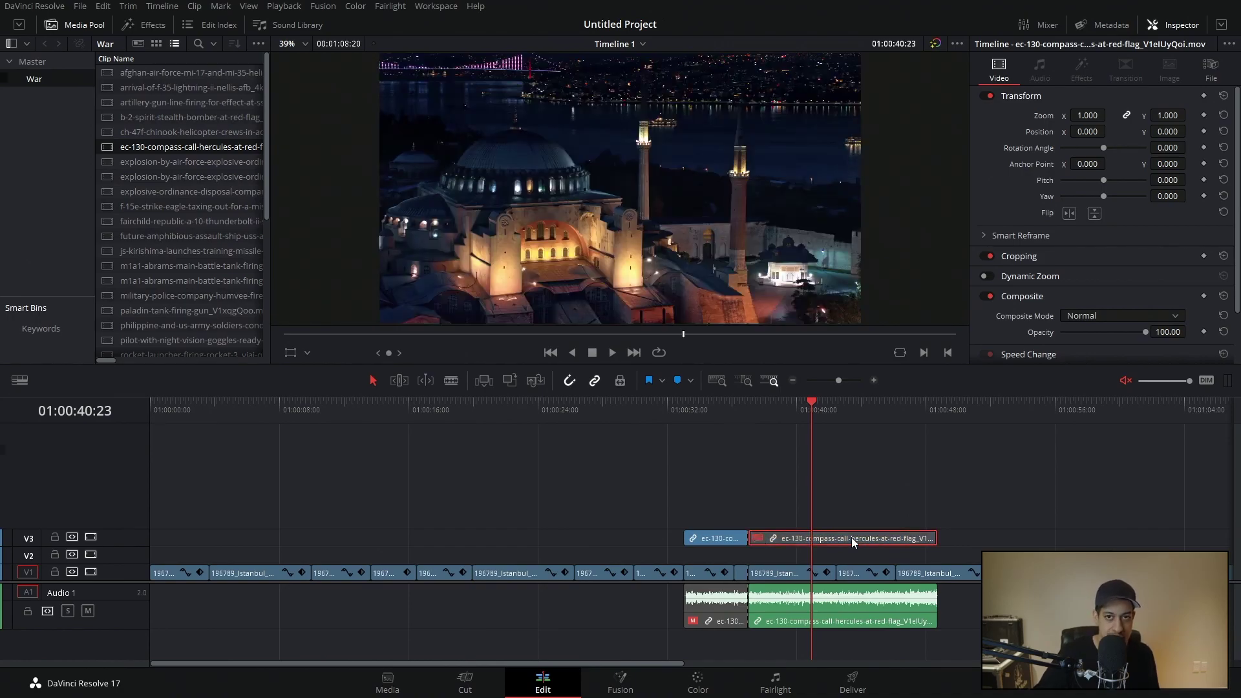
click(854, 503)
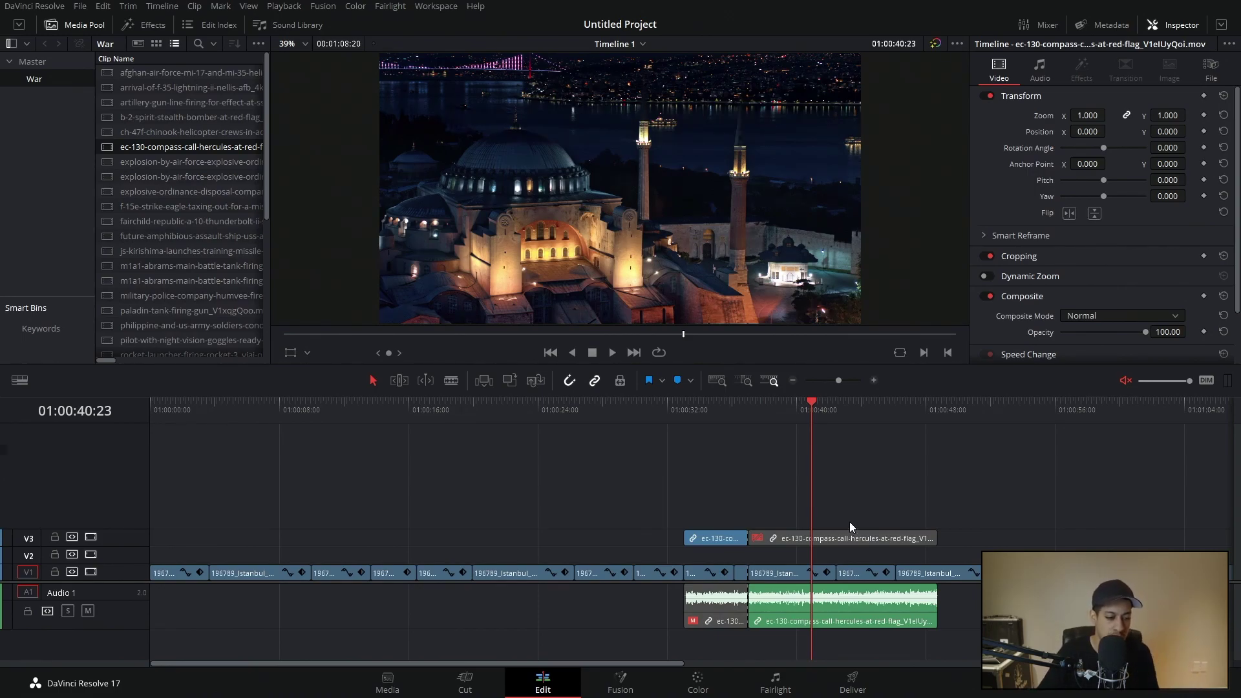
drag(1017, 479, 648, 549)
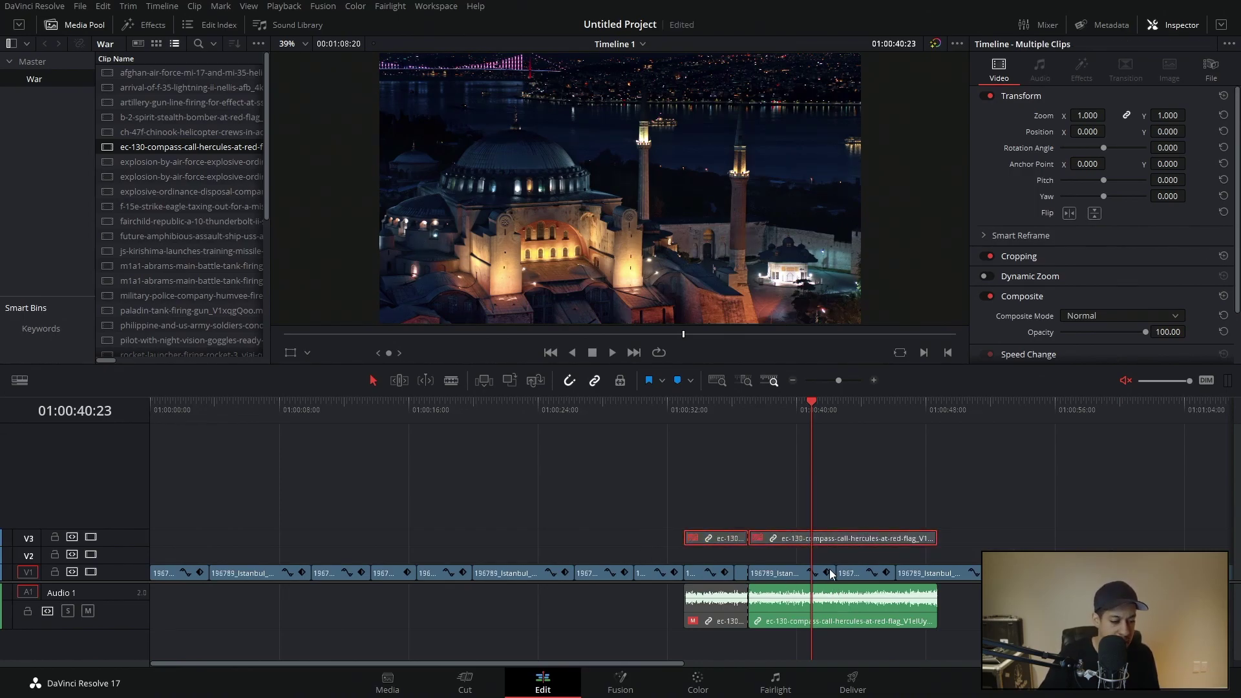
key(d)
click(886, 520)
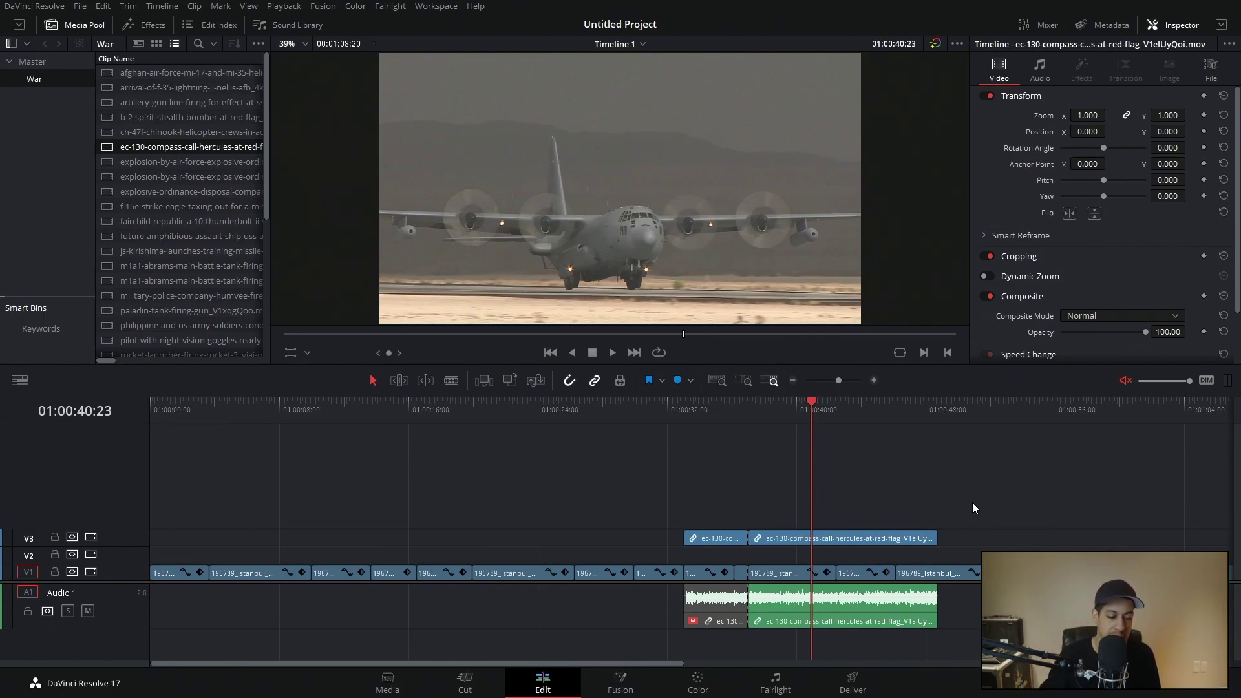
- Delete both ec-130 audio clips from A1
click(795, 607)
ctrl+click(686, 606)
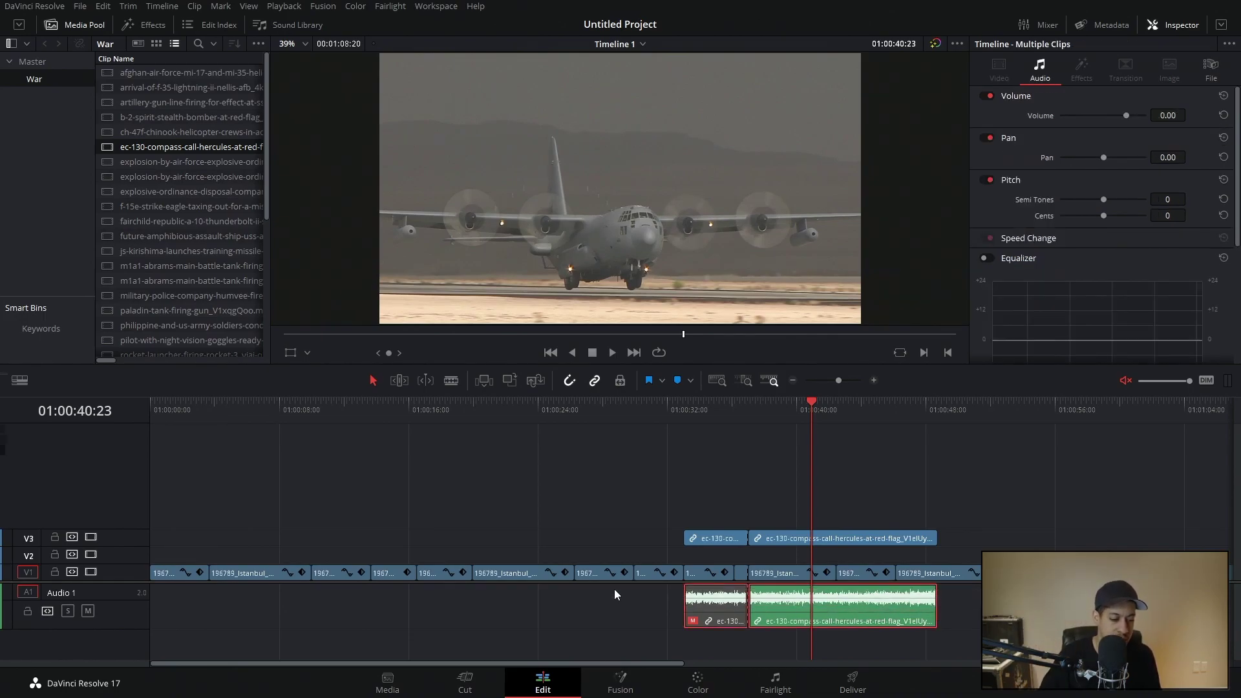
key(Delete)
- Slow the long ec-130 clip by stretching it with retime controls, review, save, and zoom out fully
click(891, 541)
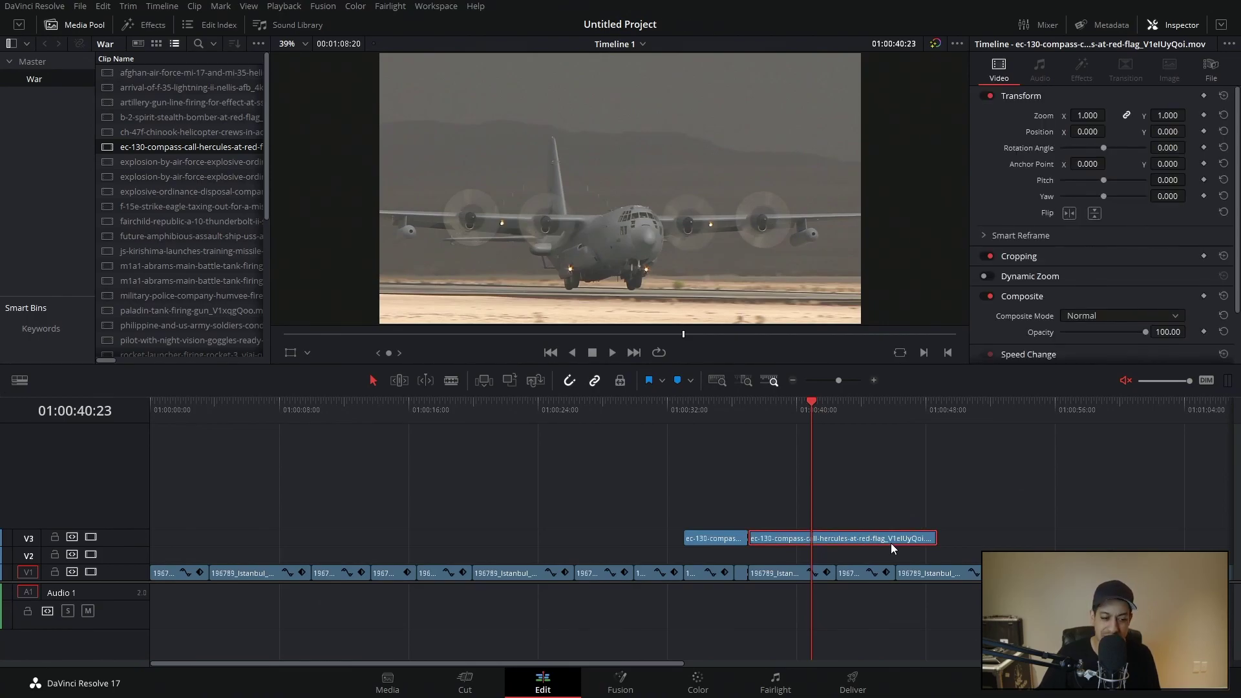
key(ctrl+r)
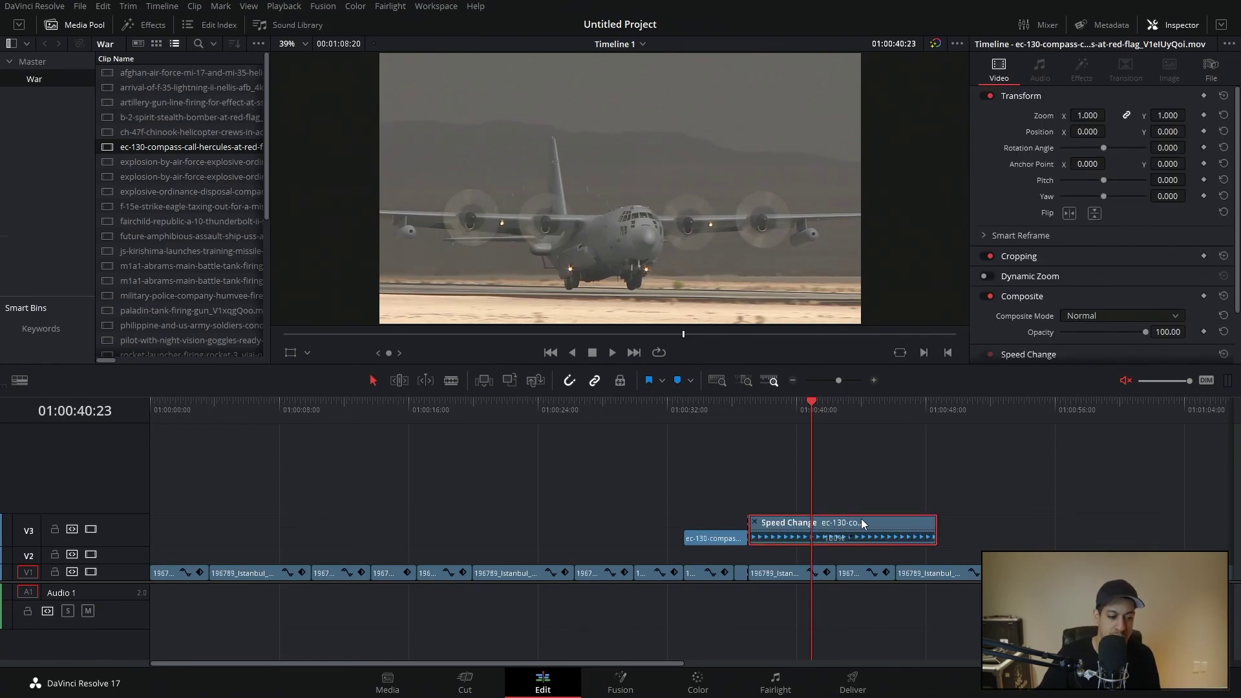
drag(936, 523, 809, 515)
click(749, 420)
key(space)
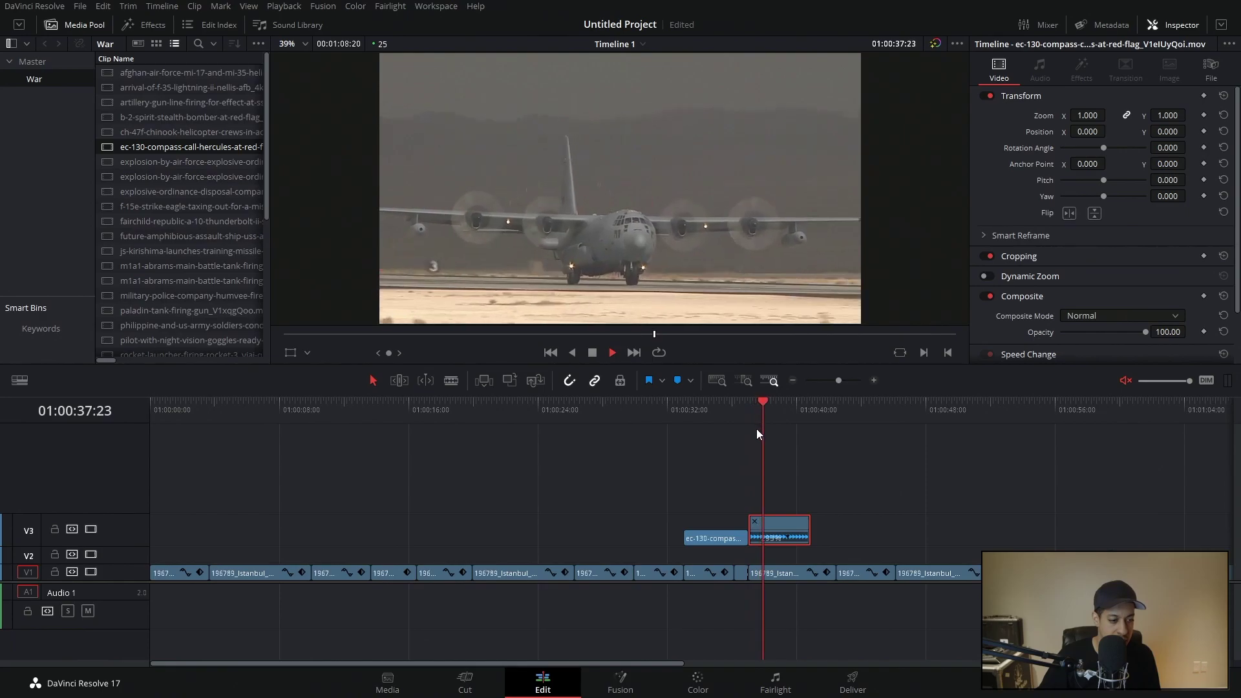
key(ctrl+z)
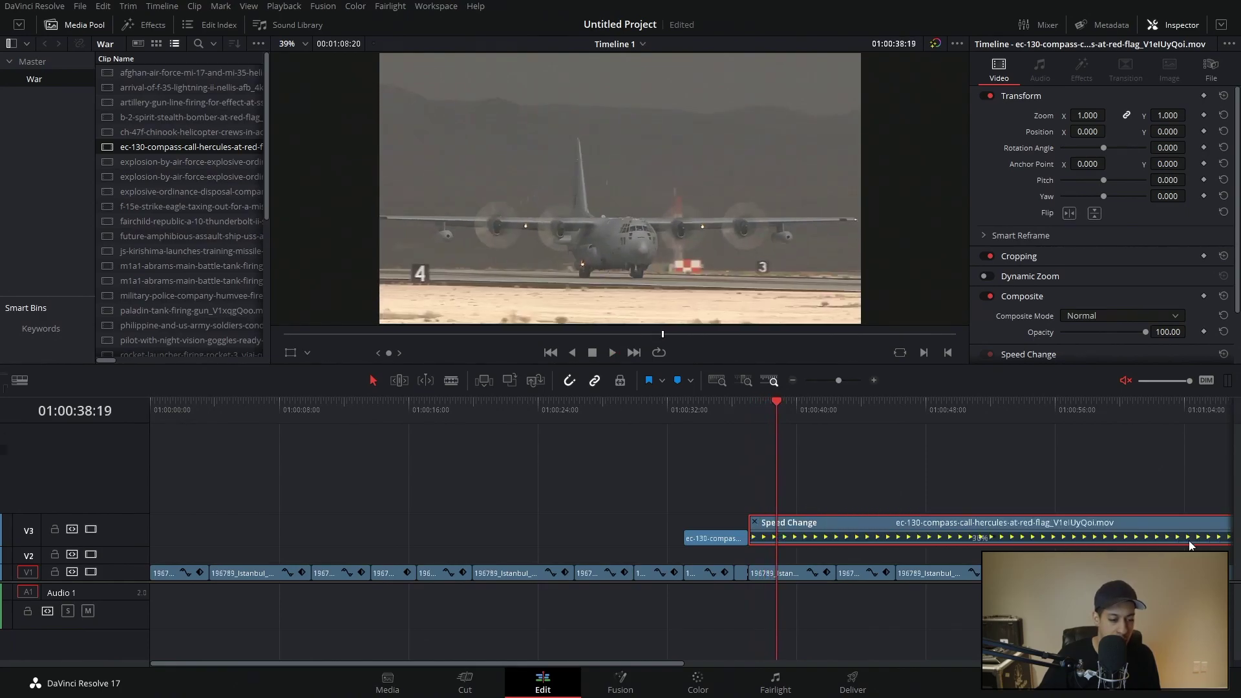
key(space)
key(ctrl+s)
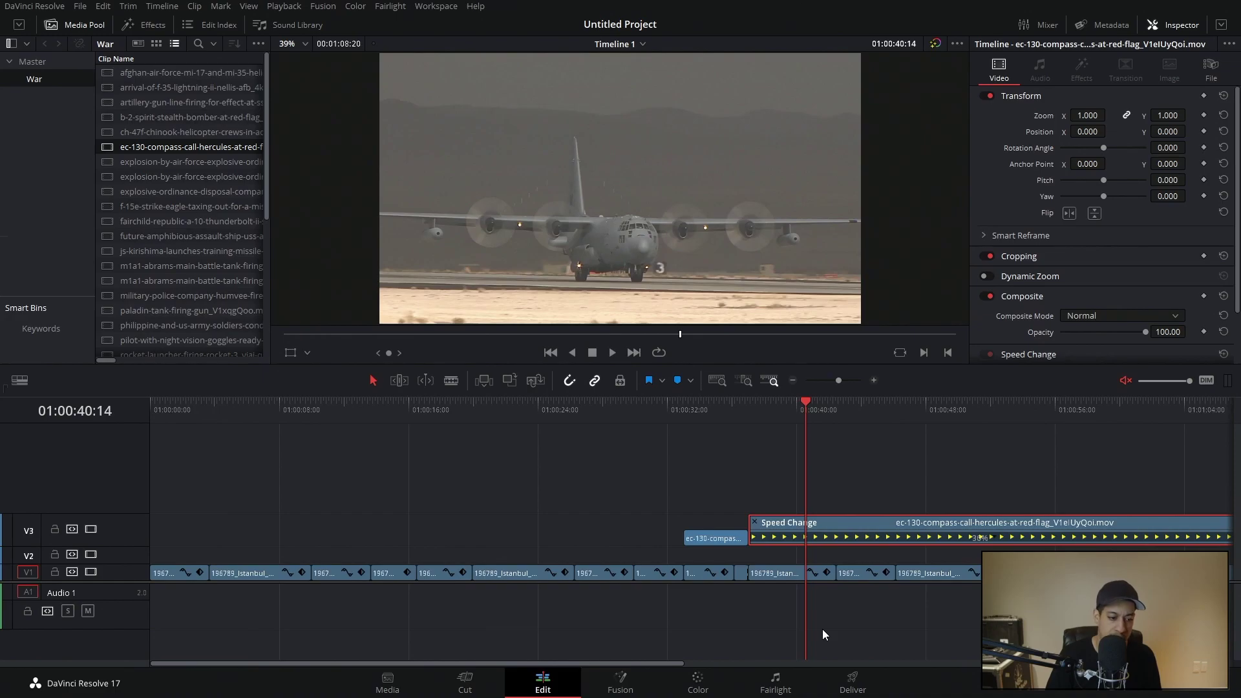
click(833, 381)
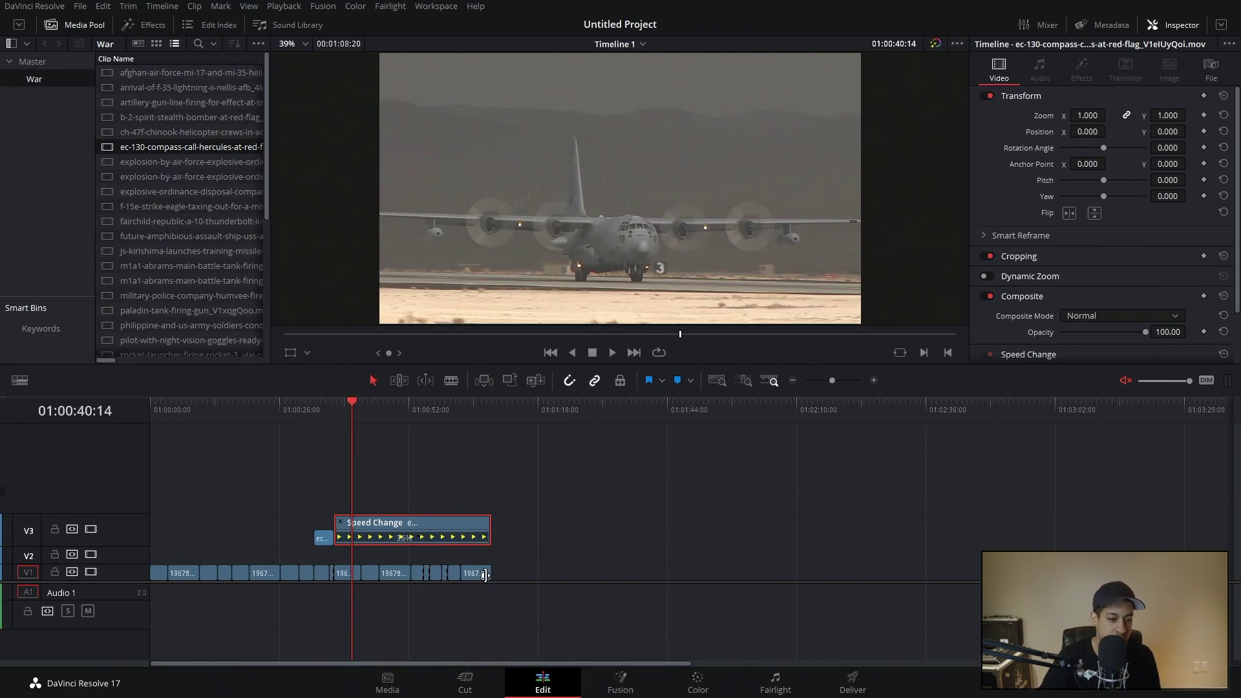
- Cancel the Change Clip Speed dialog on the C-130 clip and hide its retime controls
right_click(442, 521)
click(531, 346)
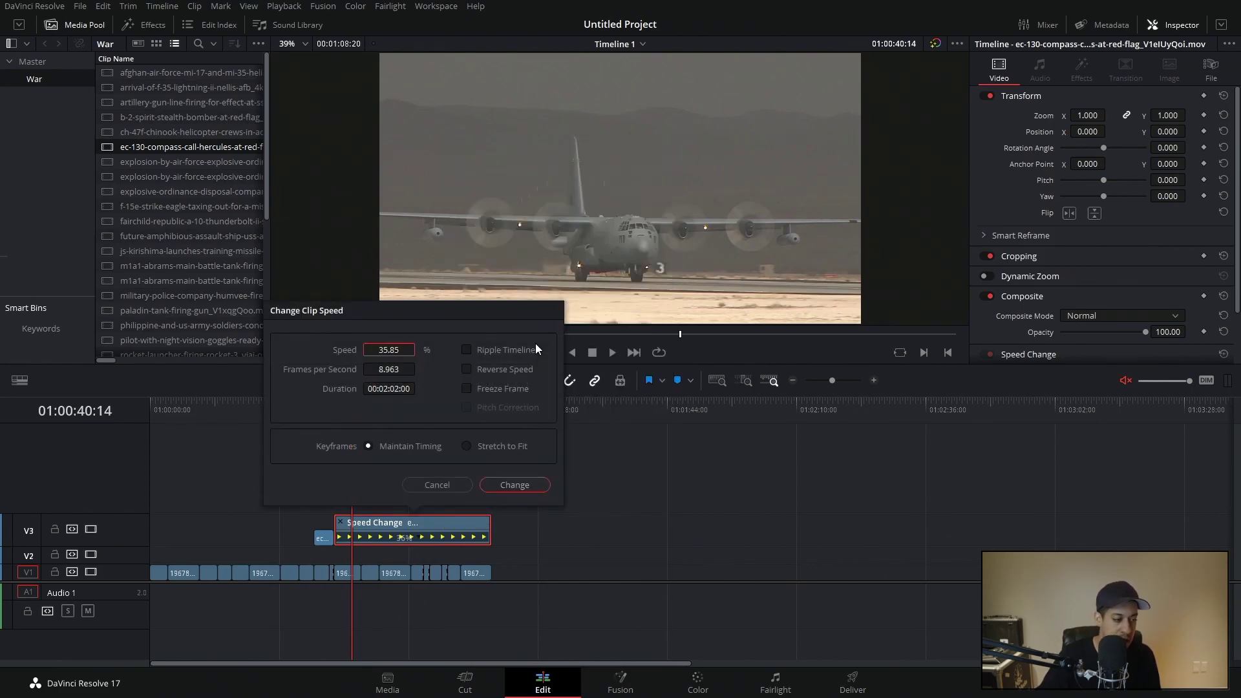
click(455, 485)
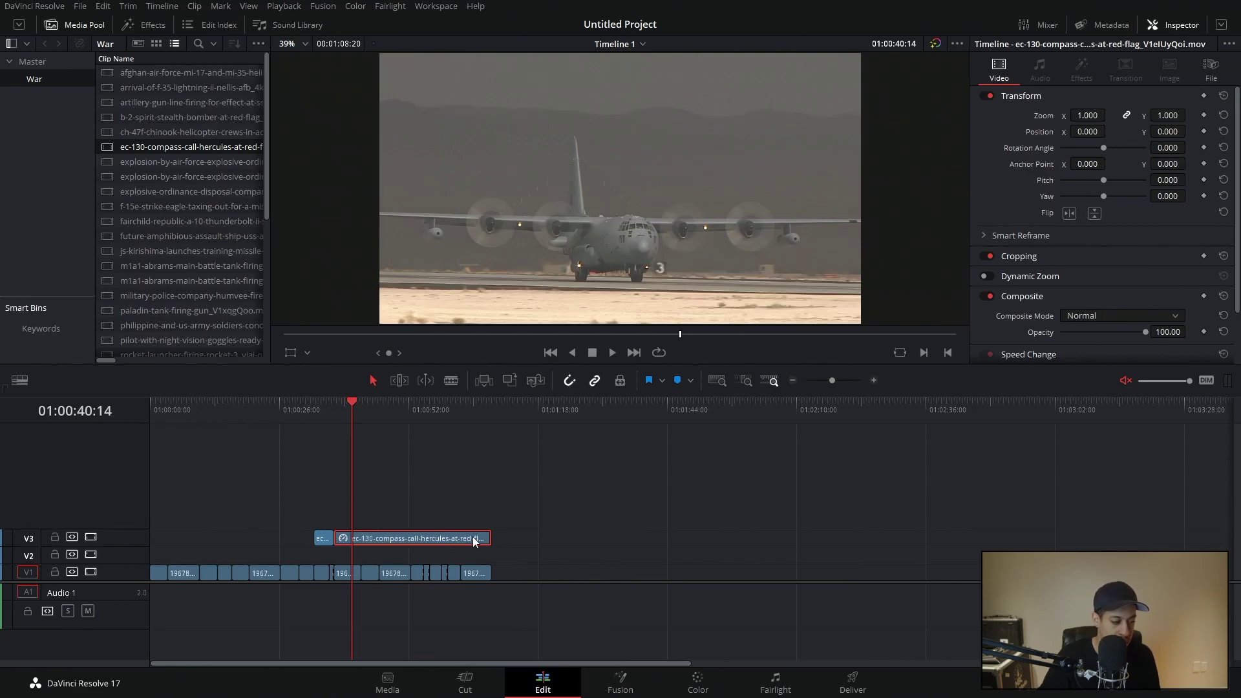
key(ctrl+r)
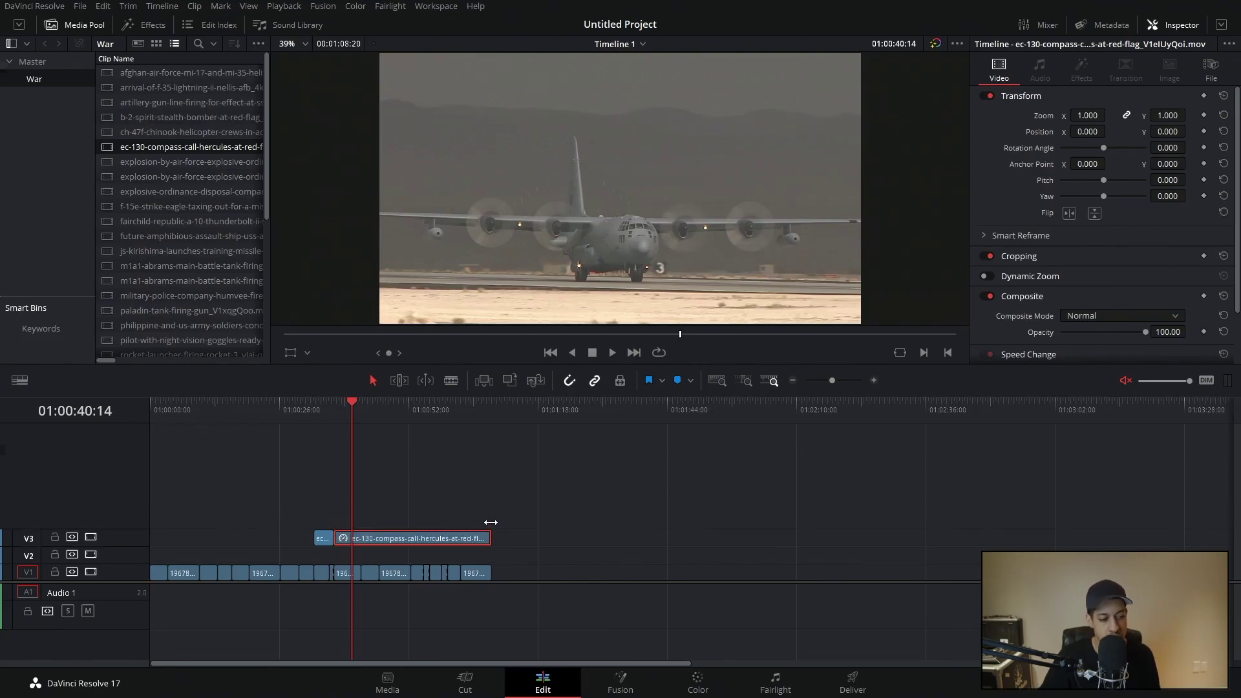
- Restore the C-130 clip with its linked audio, move it left to the playhead, and zoom in
key(ctrl+z)
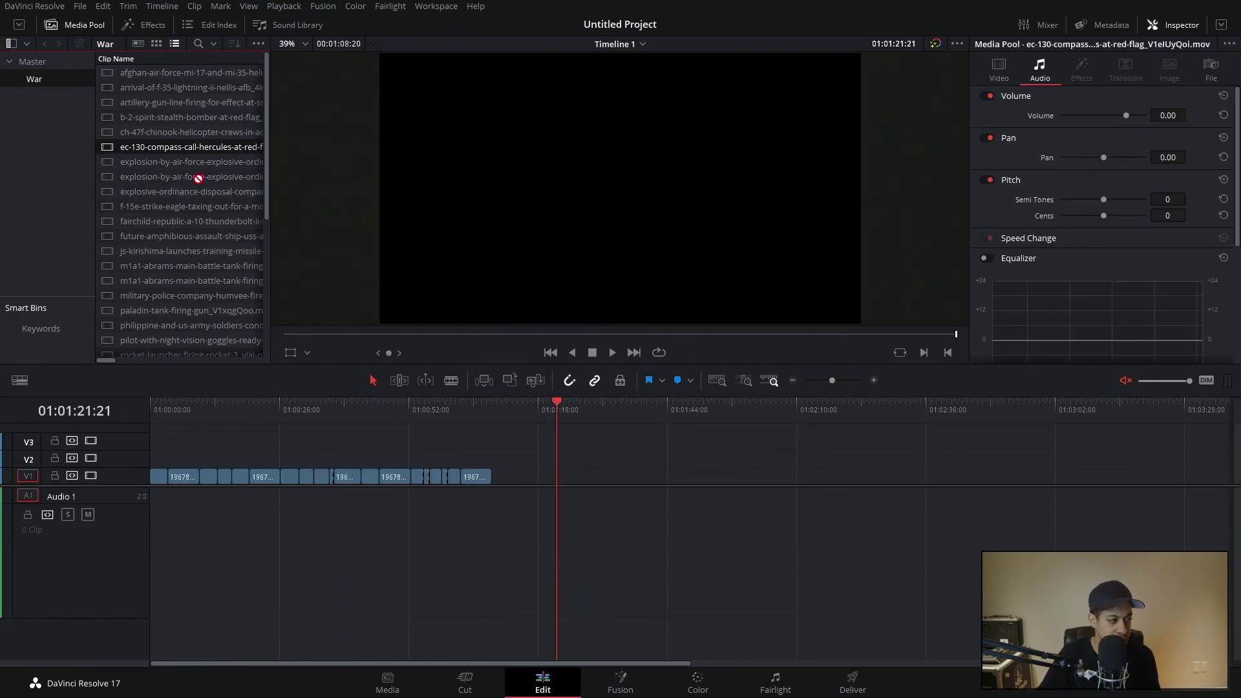
drag(586, 503, 561, 500)
click(874, 380)
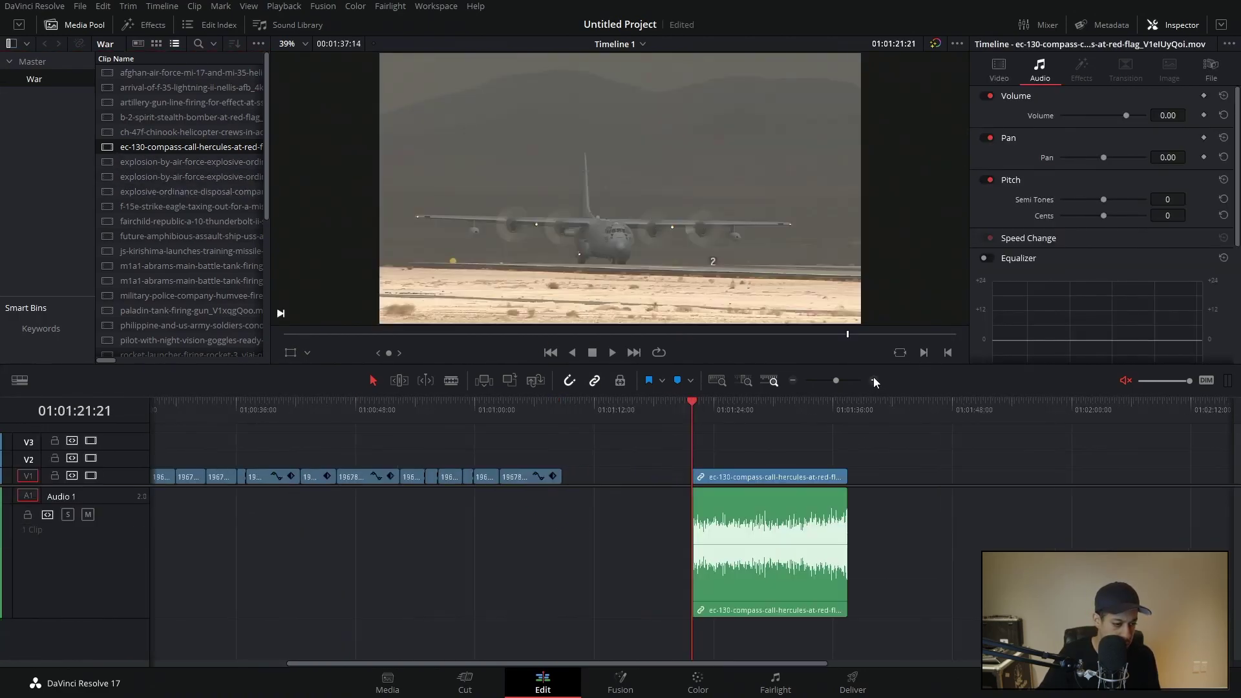
click(874, 380)
click(874, 380)
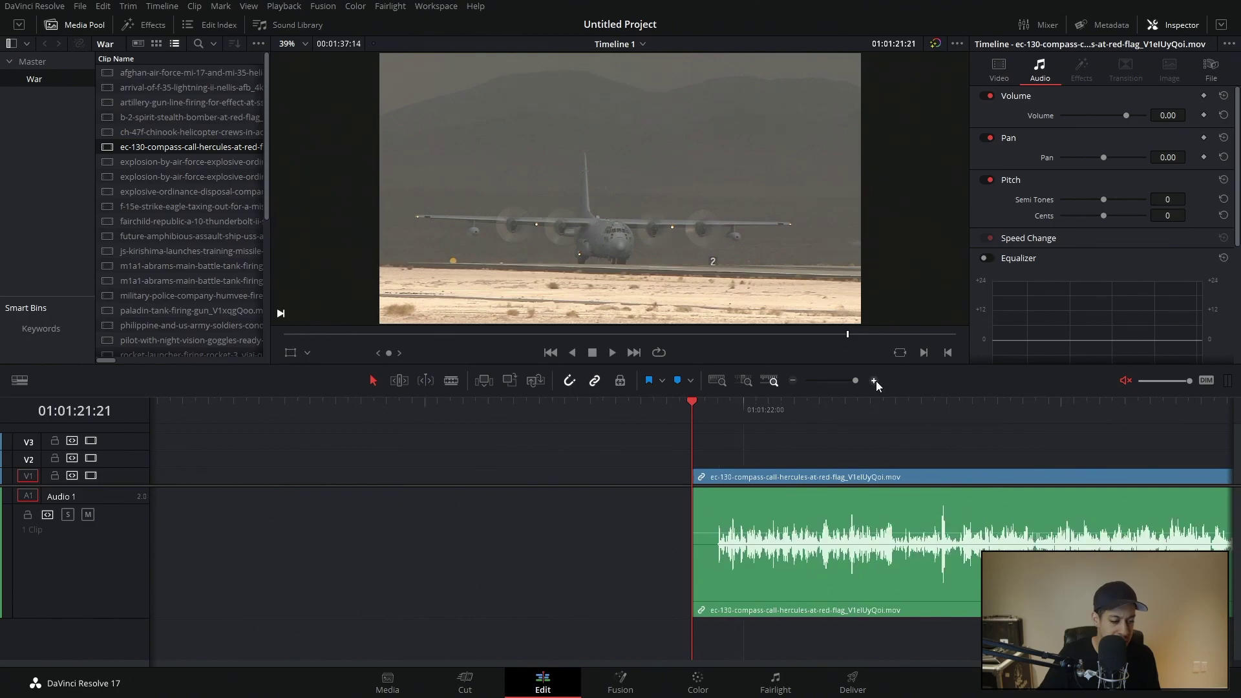
click(874, 380)
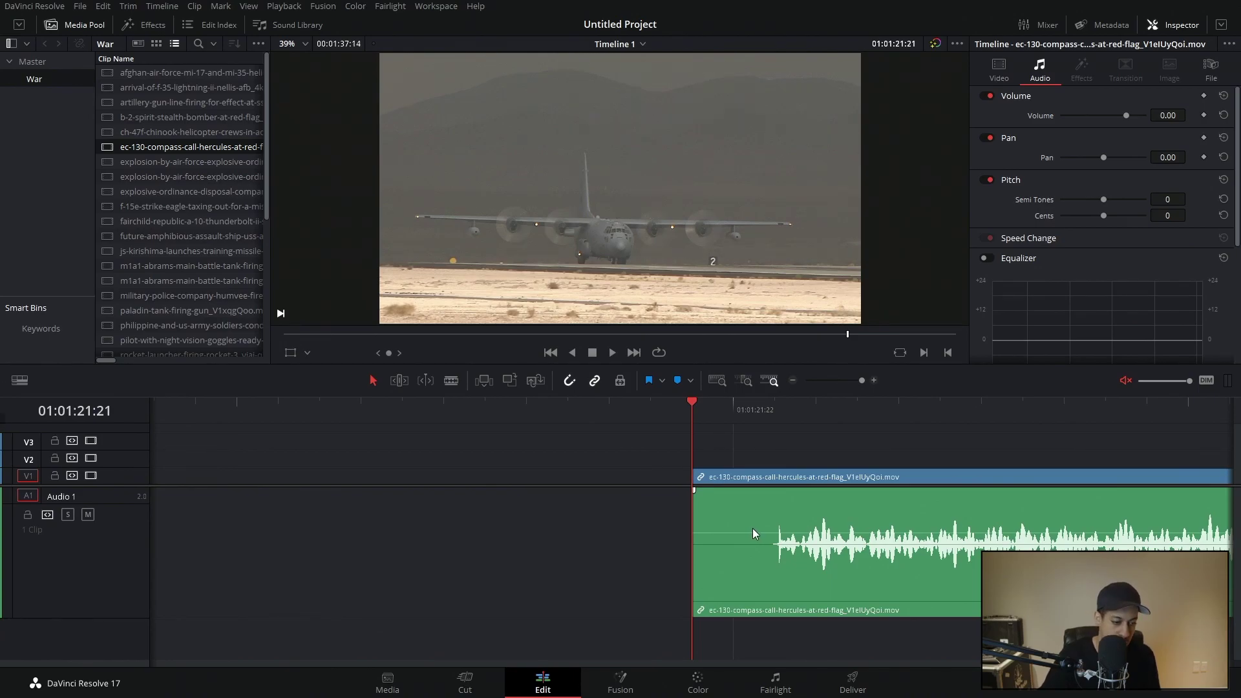
- Try a volume keyframe near 01:01:22:05, undo it, and return the playhead to the clip start
mouse_move(751, 537)
mouse_down()
mouse_move(756, 516)
mouse_move(769, 535)
mouse_up()
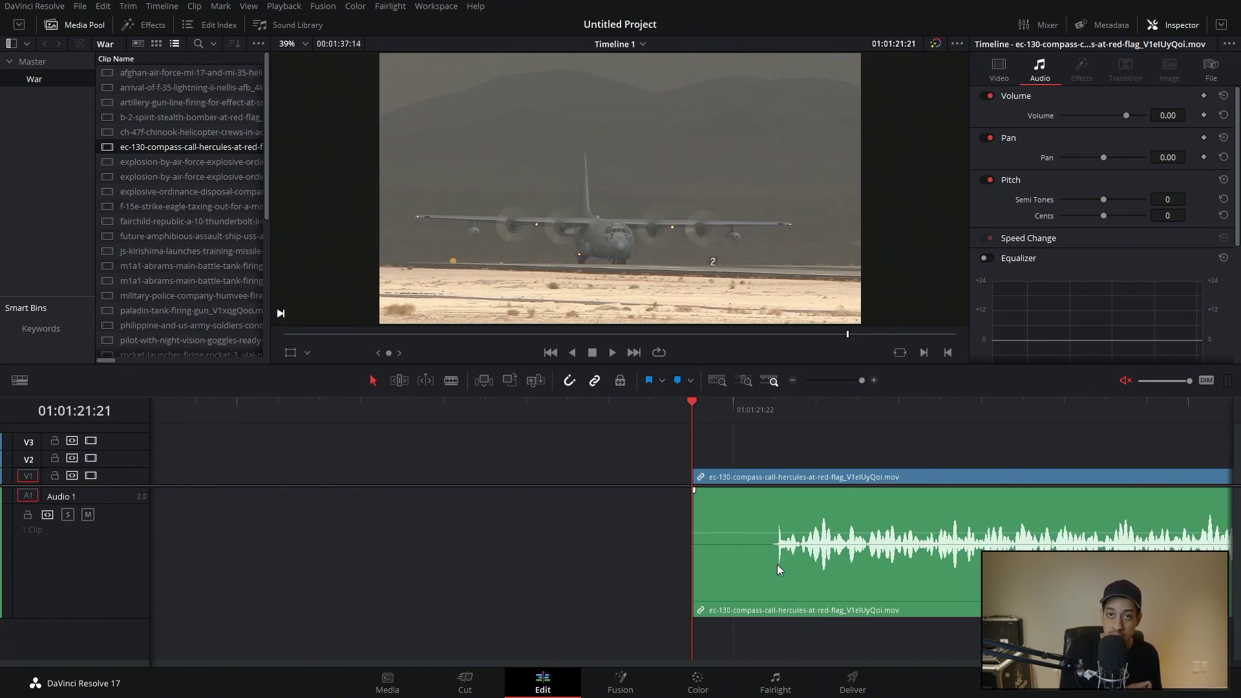
click(815, 411)
click(1204, 115)
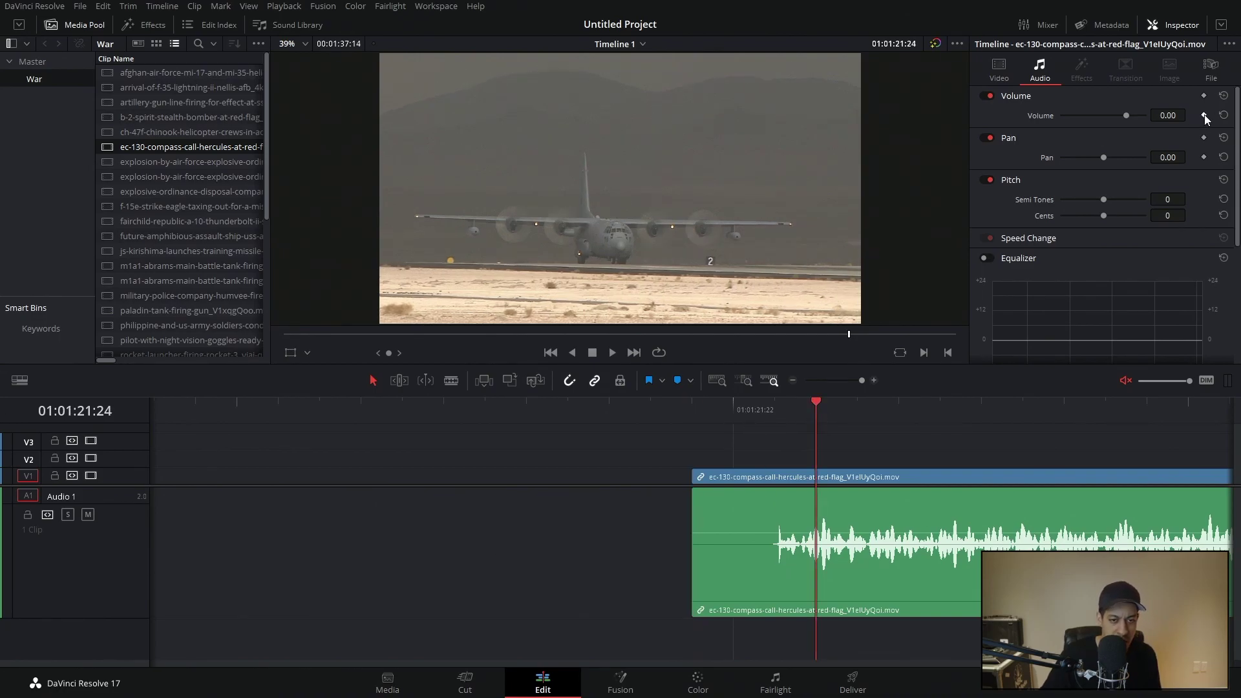
click(940, 411)
click(1064, 420)
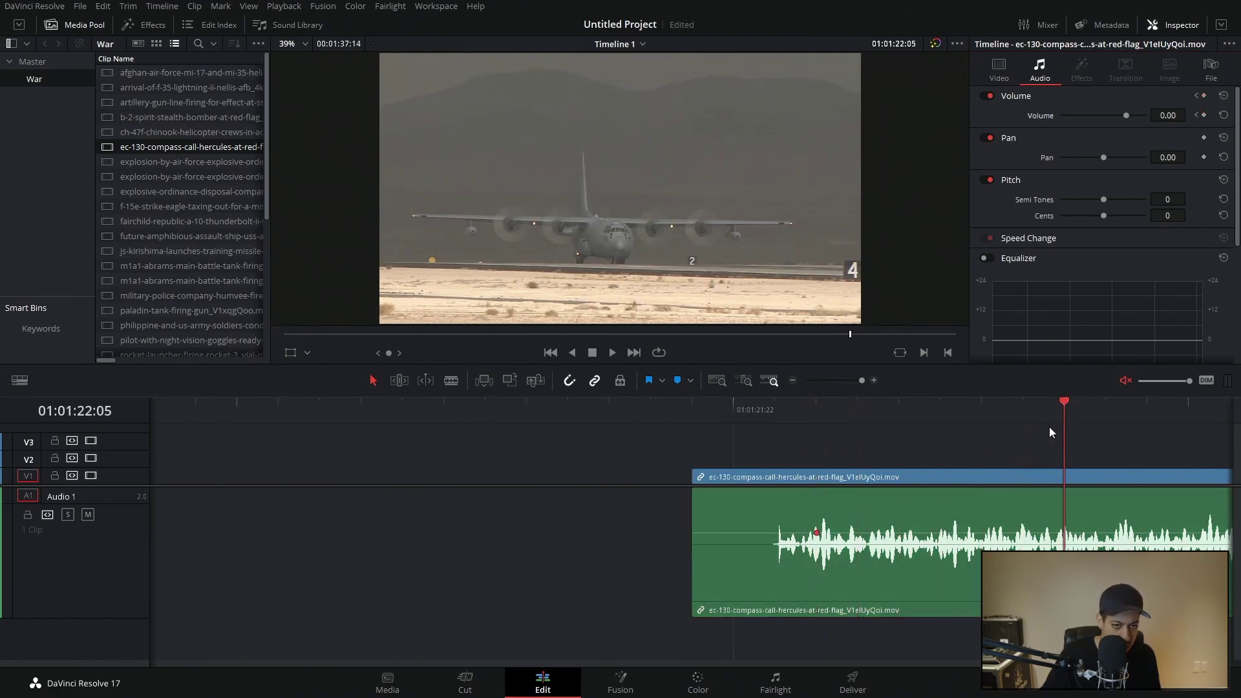
key(ctrl+z)
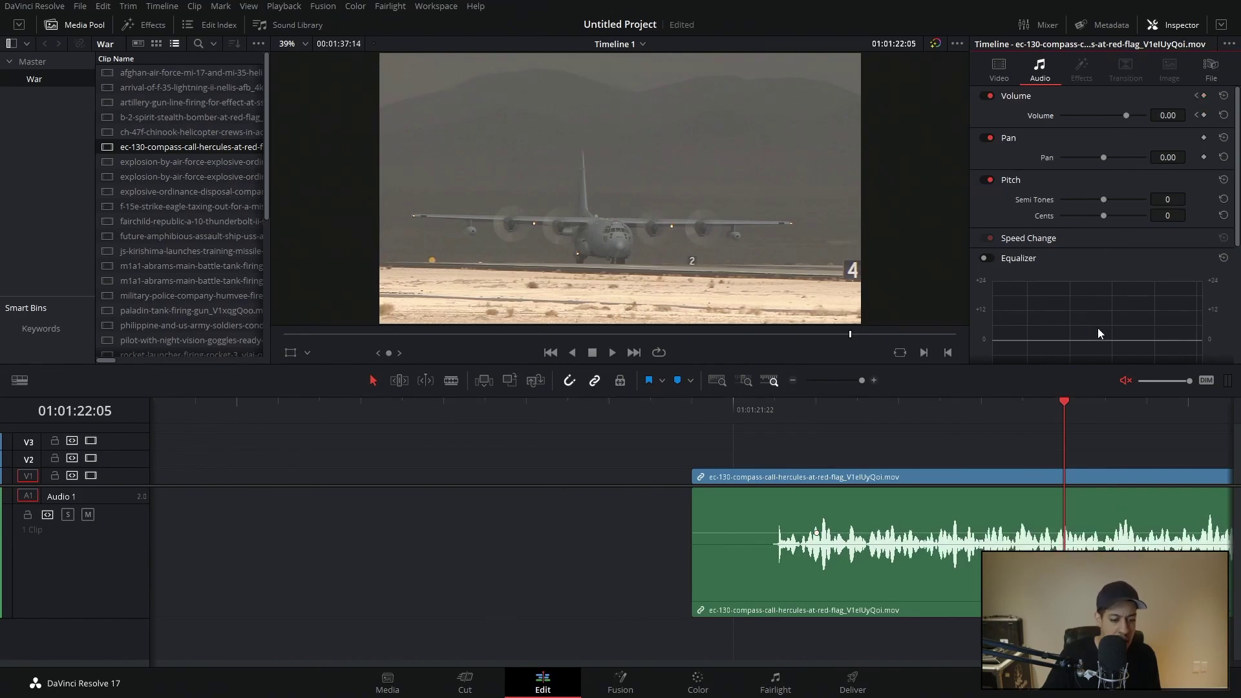
key(Up)
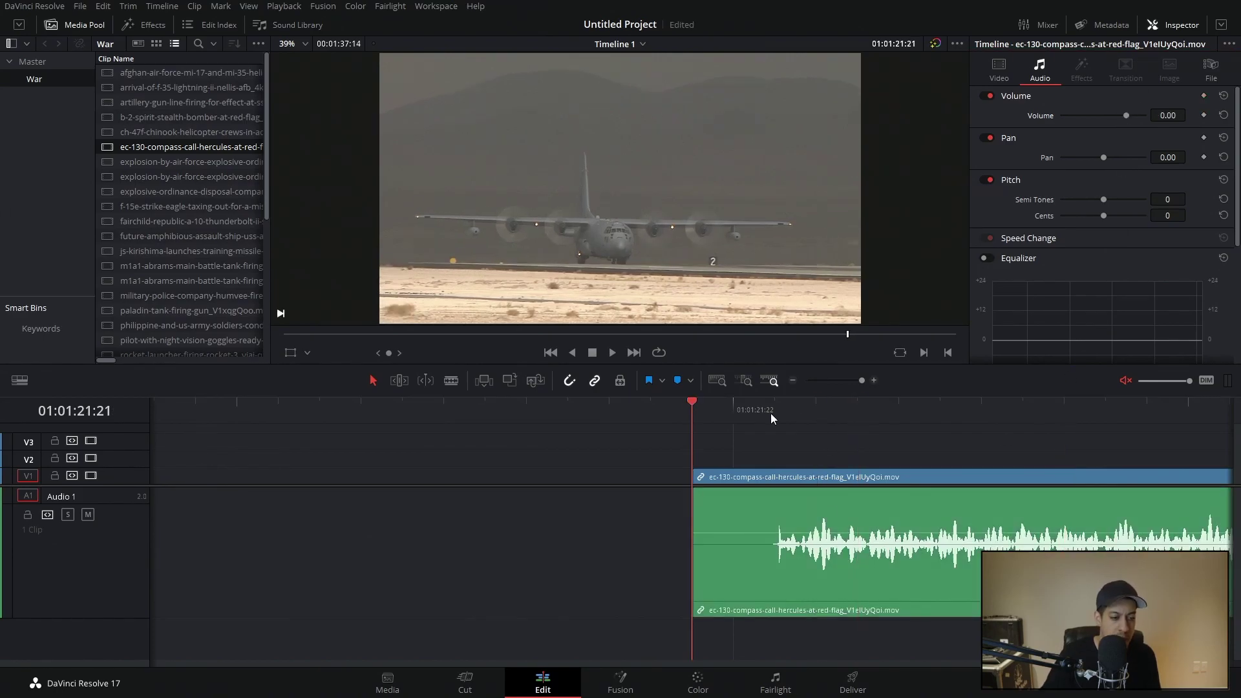
click(847, 381)
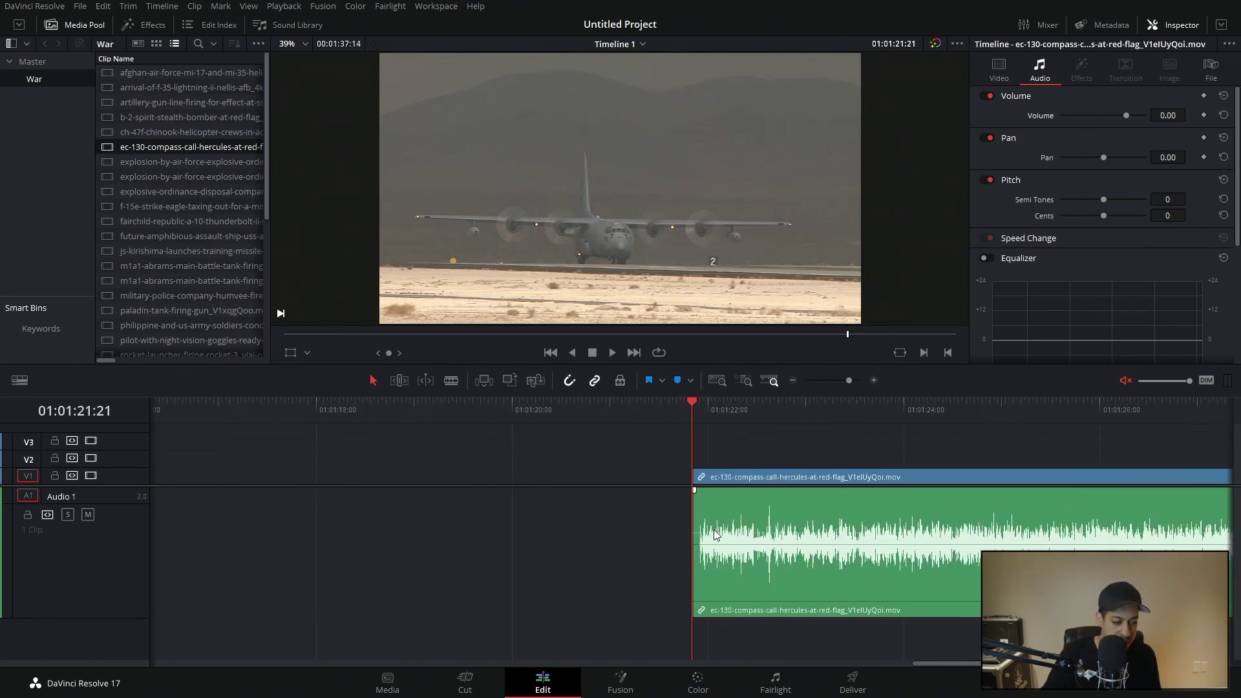
click(851, 379)
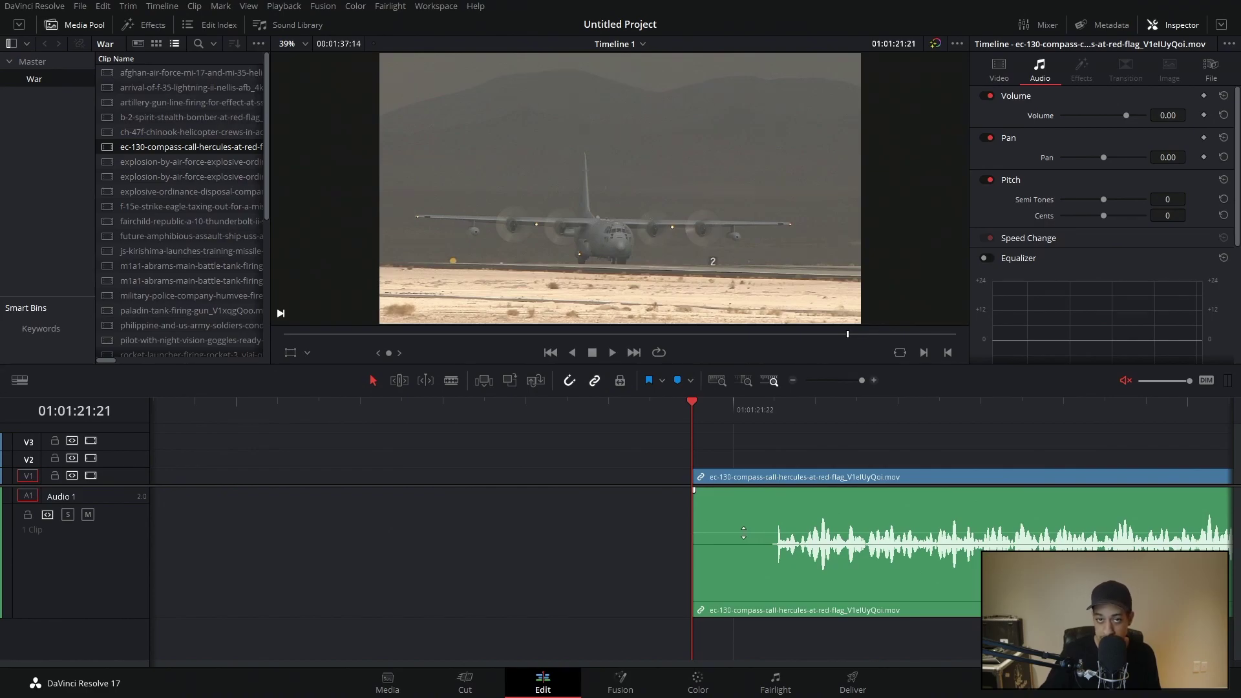
drag(863, 381, 859, 383)
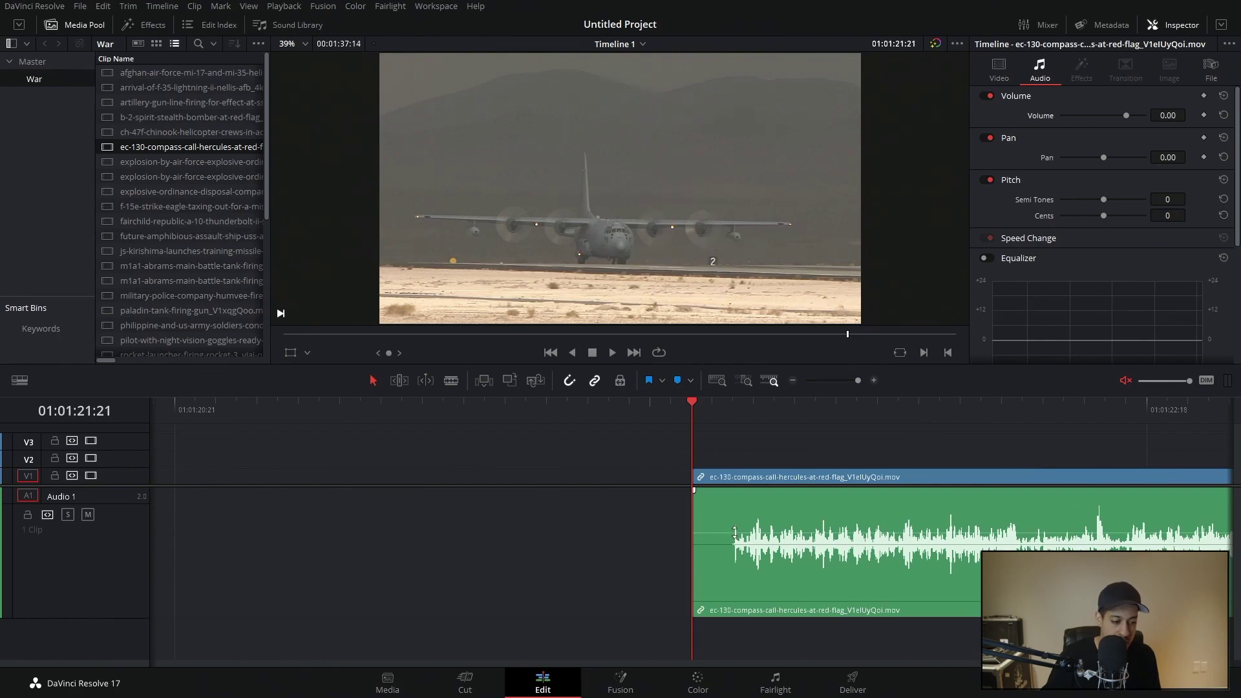
- Add and adjust several volume keyframes on the C-130 audio, then reset its volume to 0 dB
alt+click(734, 532)
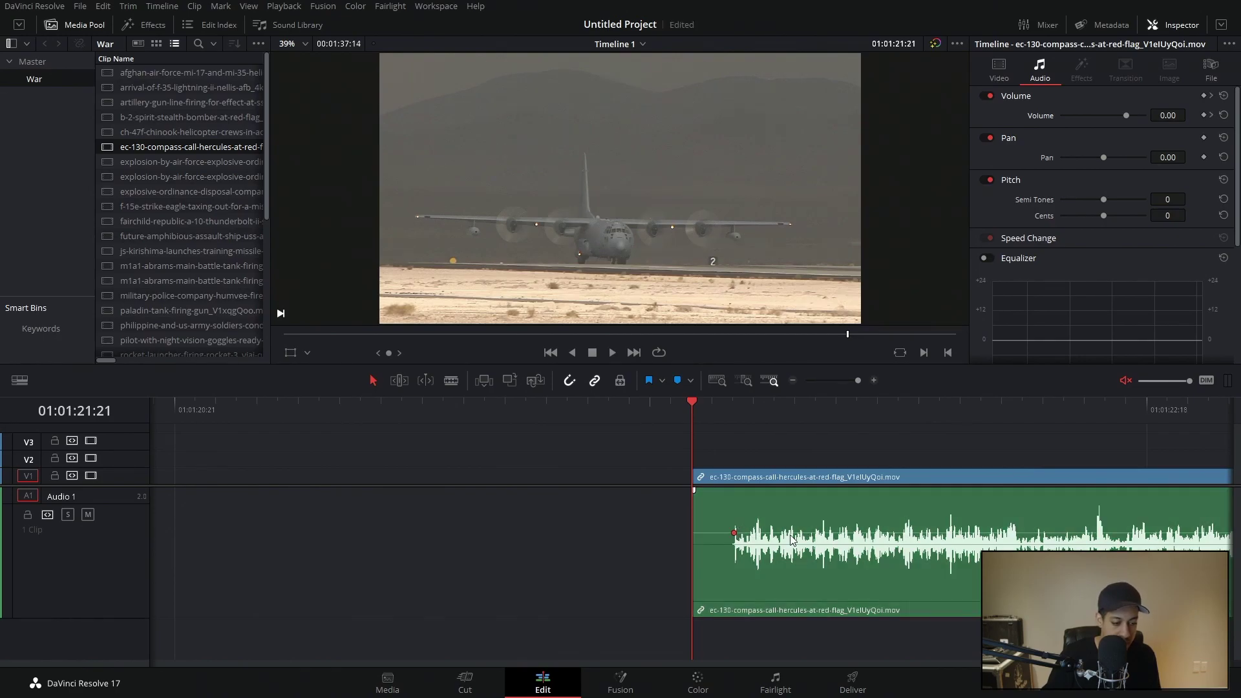
drag(899, 532, 899, 528)
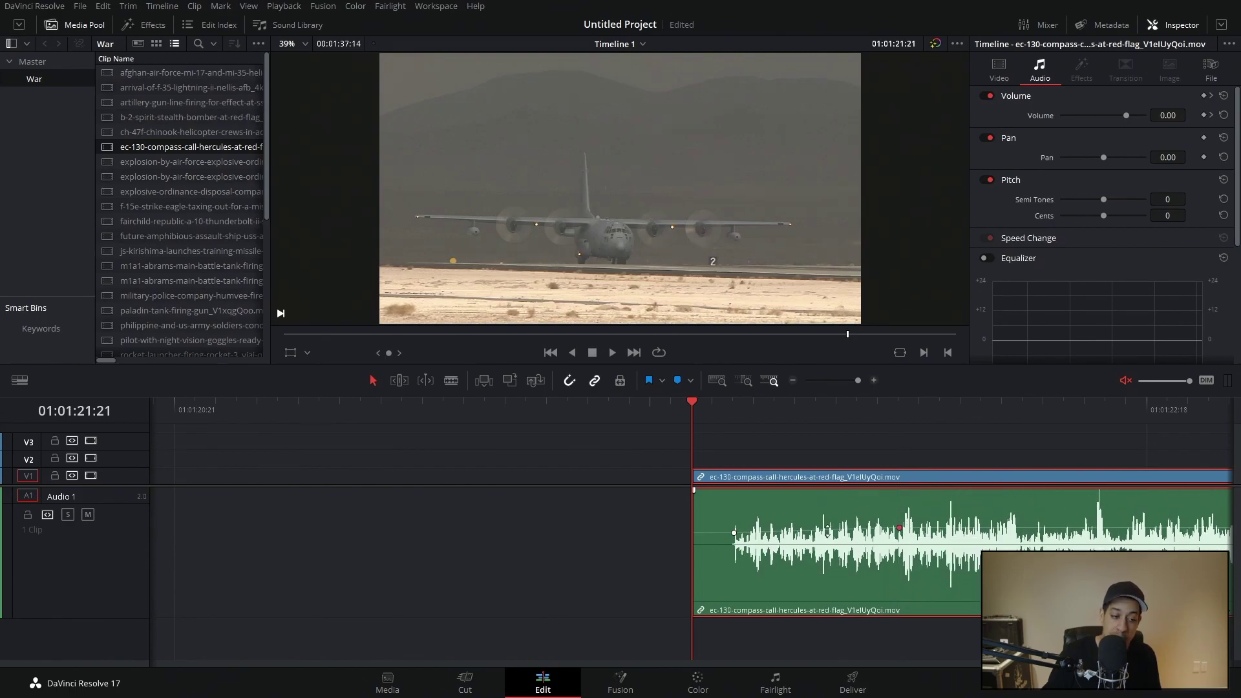
drag(827, 532, 824, 522)
alt+click(1023, 516)
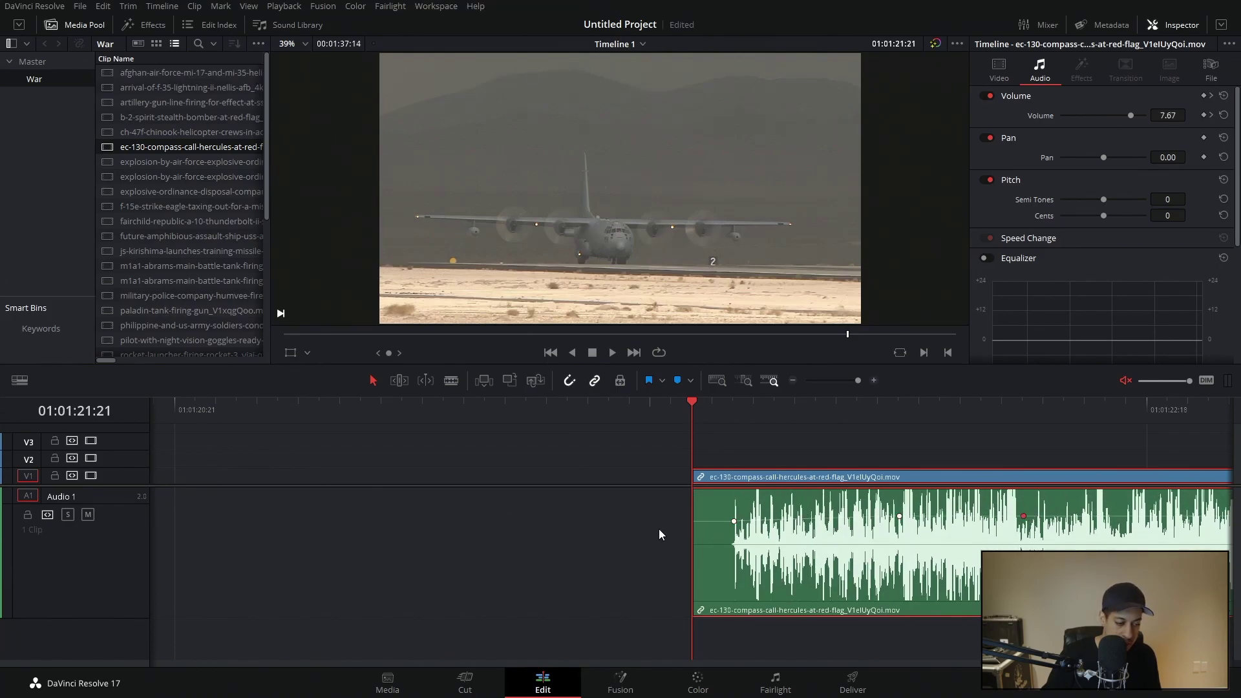
alt+click(713, 520)
drag(819, 519, 824, 527)
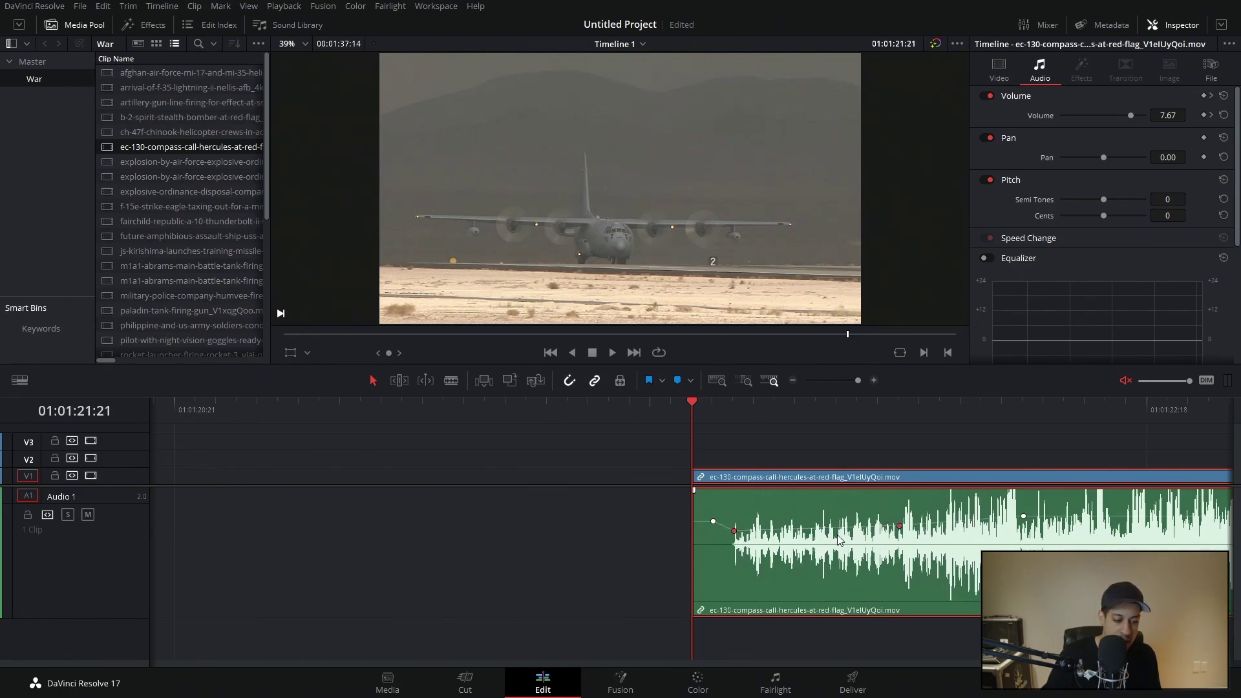
alt+click(816, 529)
drag(817, 529, 866, 538)
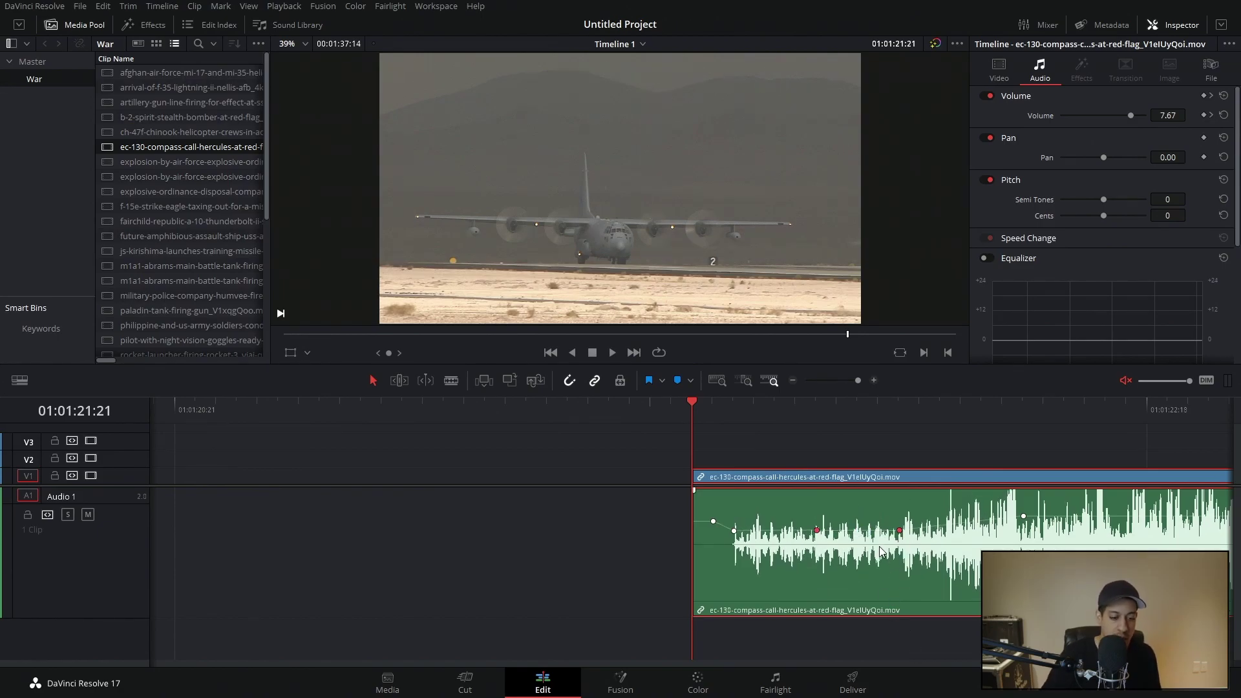
click(1224, 96)
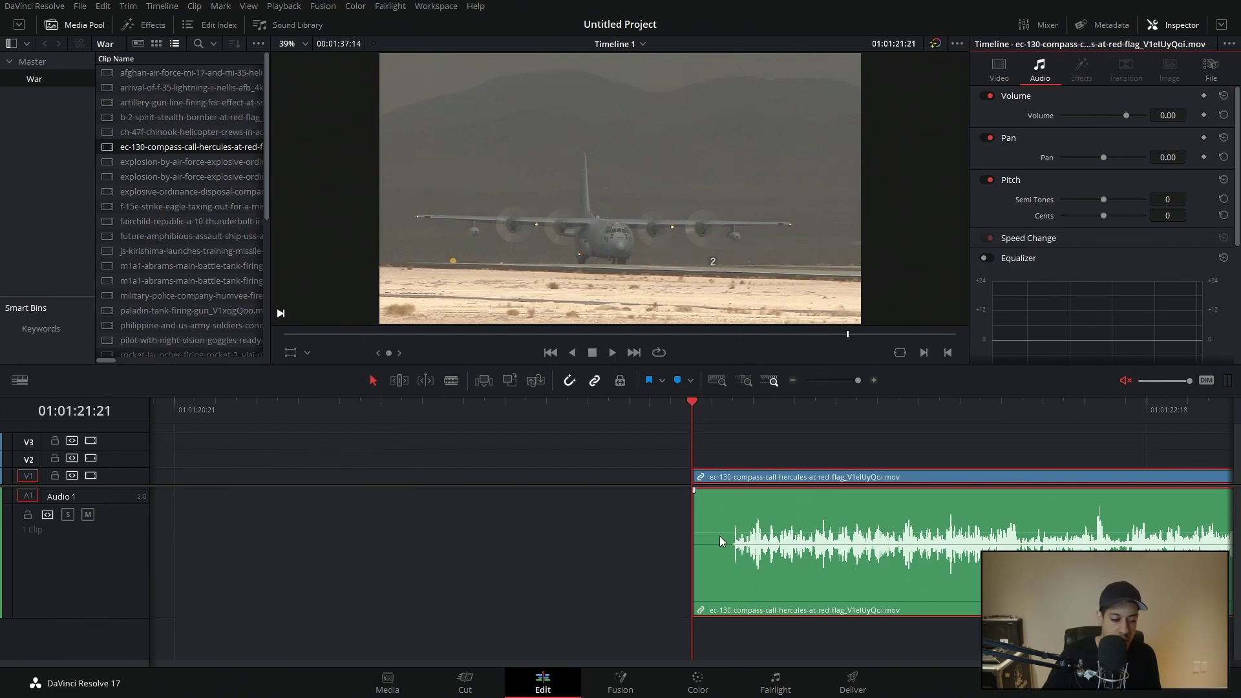
- Unlink the C-130 video and audio, load it in the source viewer, and use bottom-aligned waveforms
key(ctrl+alt+l)
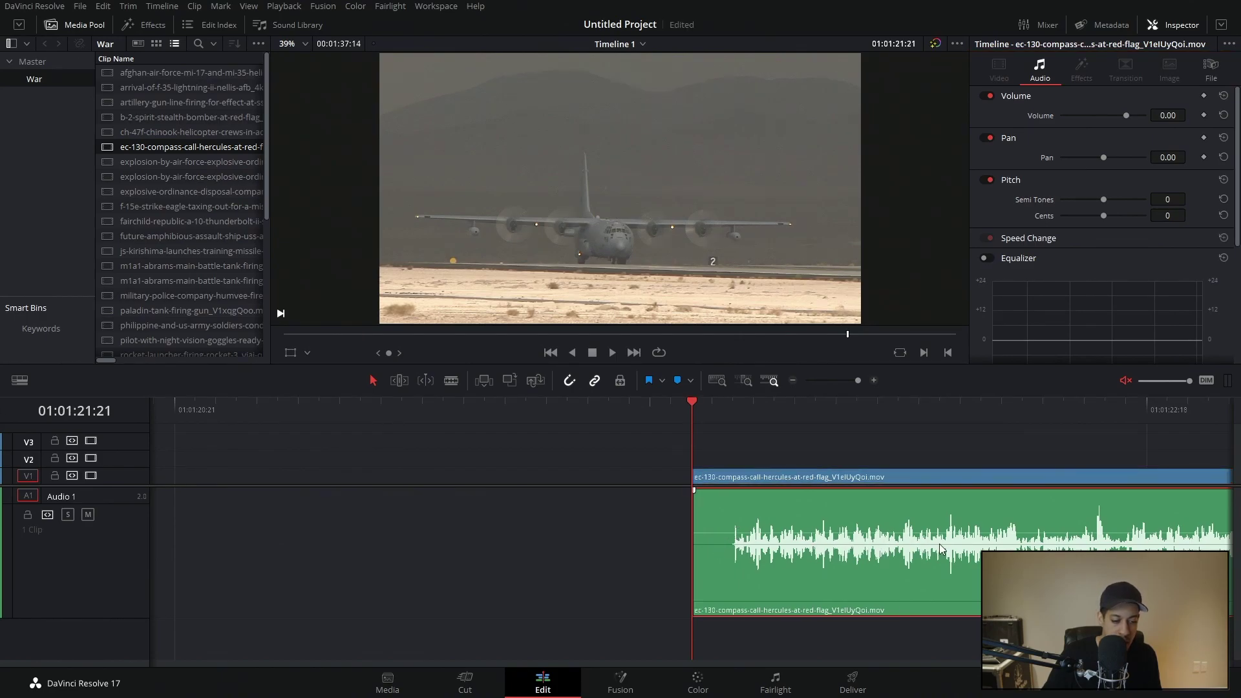
key(f)
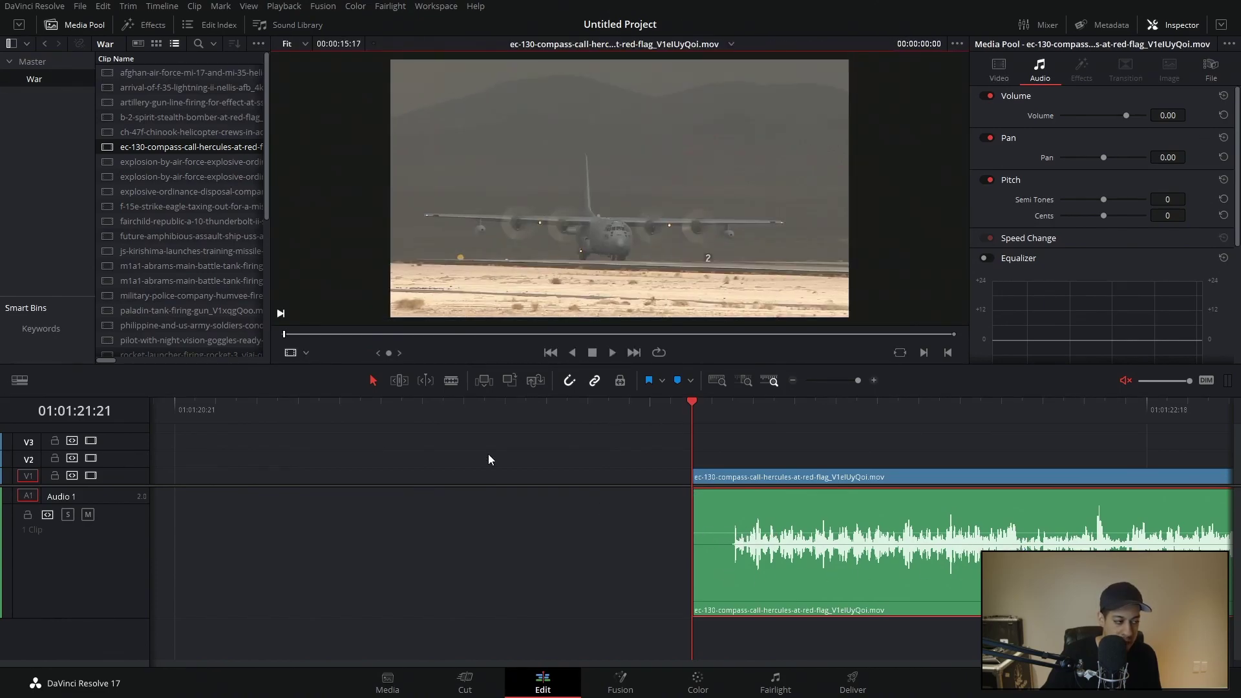
click(20, 384)
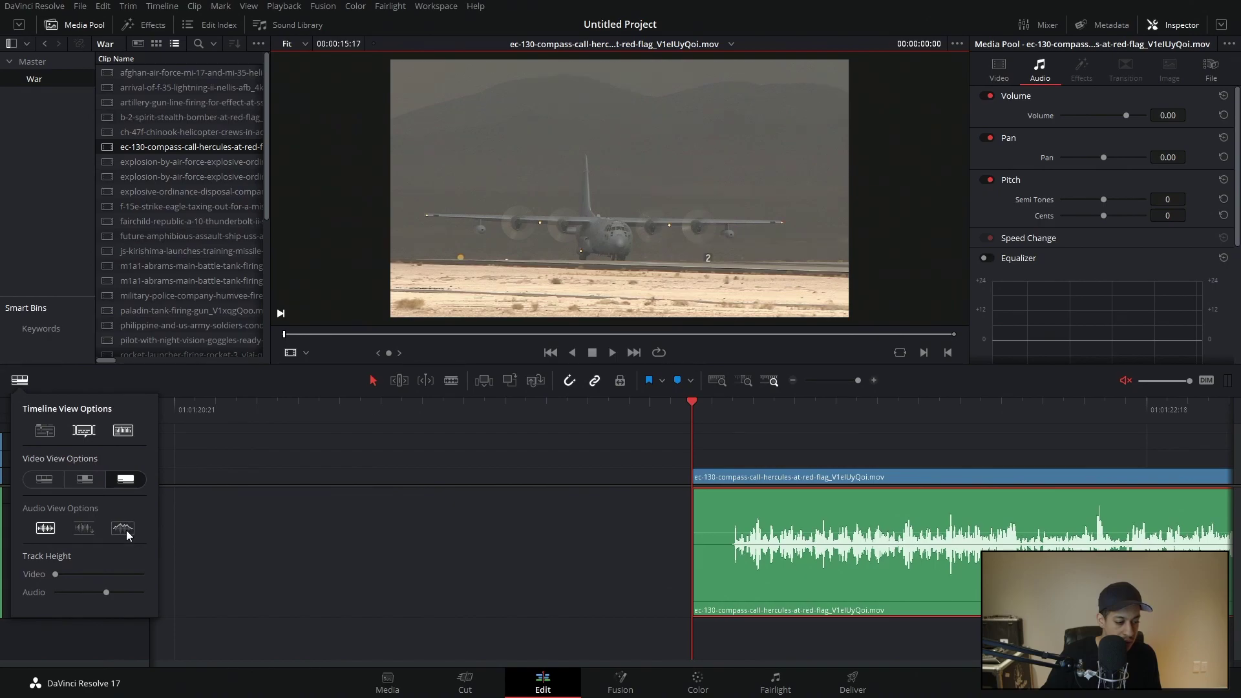
click(74, 529)
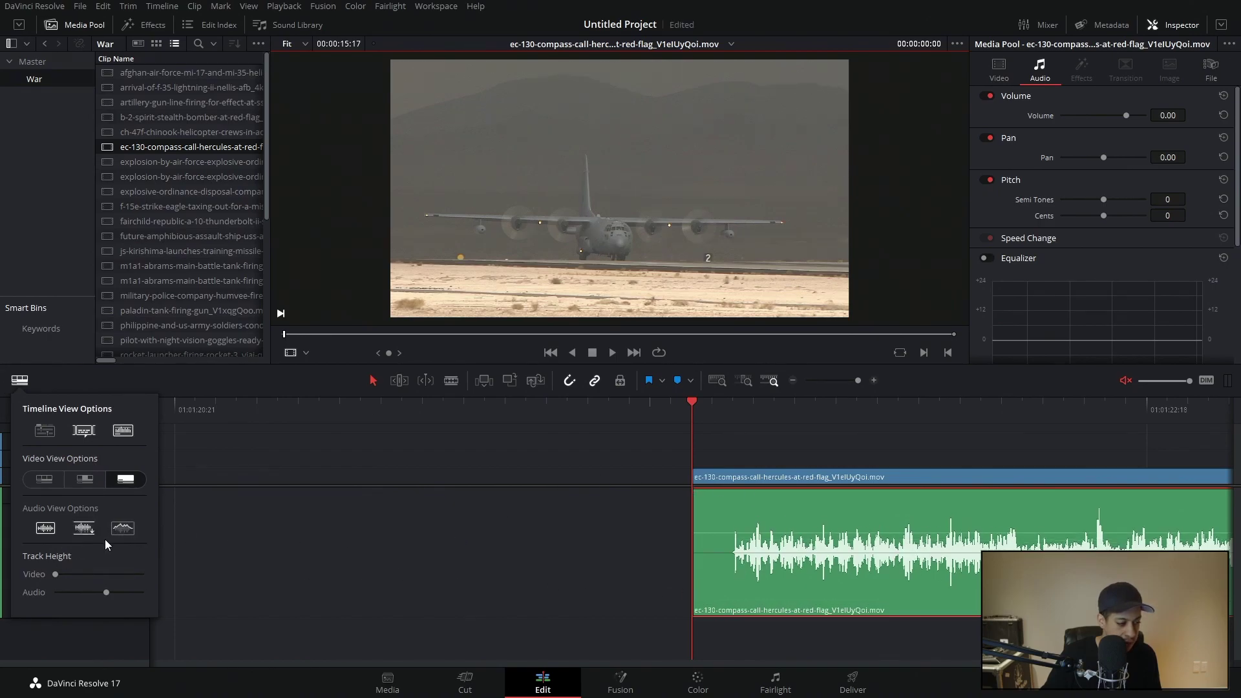
click(84, 528)
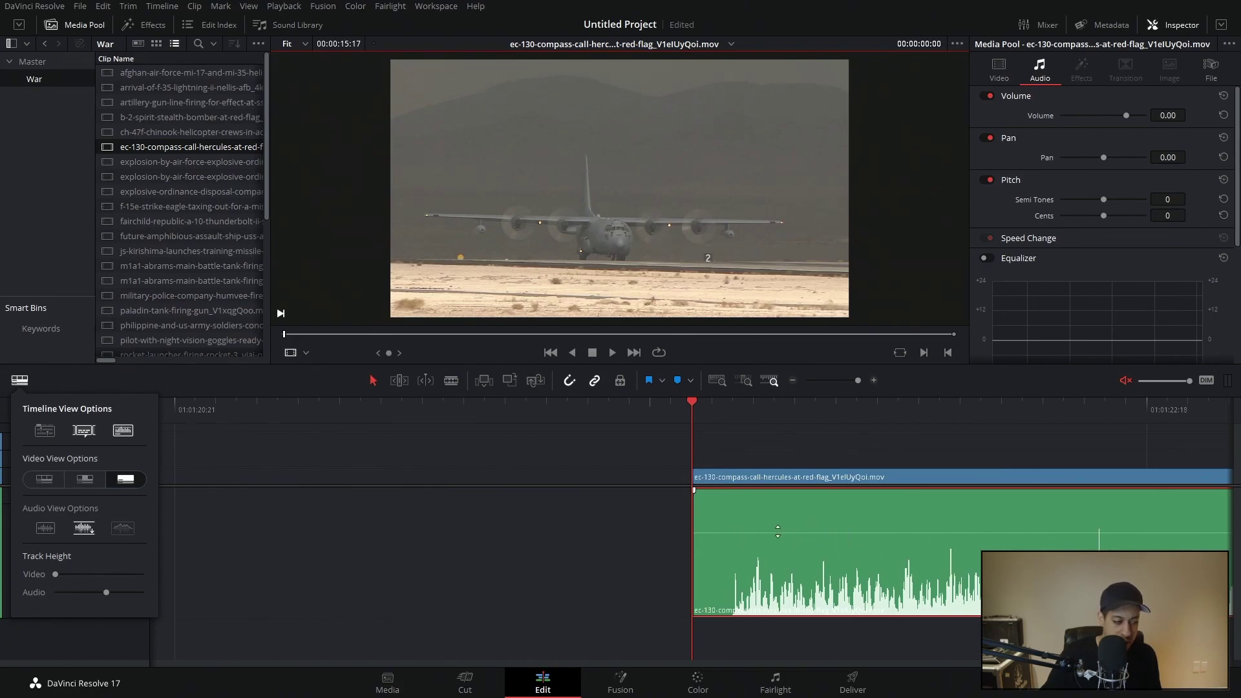
- Make the audio waveforms fill the clip height, then zoom out to the whole C-130 clip
click(24, 385)
click(45, 528)
click(71, 528)
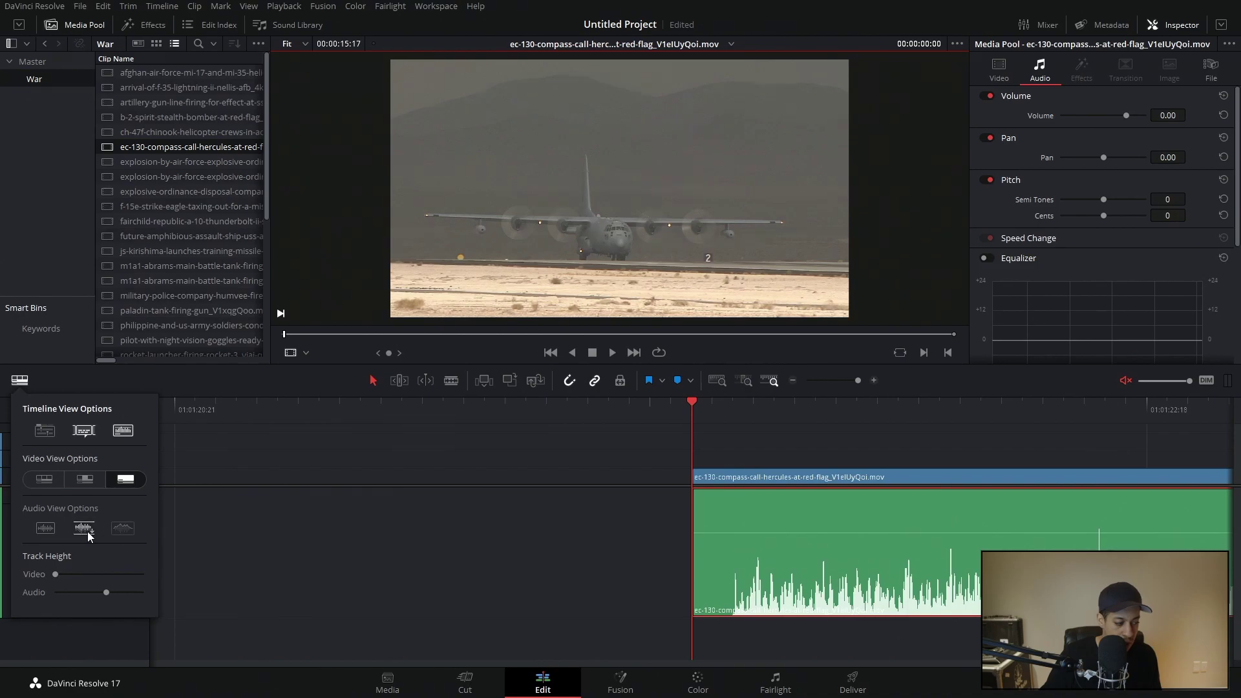
click(81, 530)
click(15, 386)
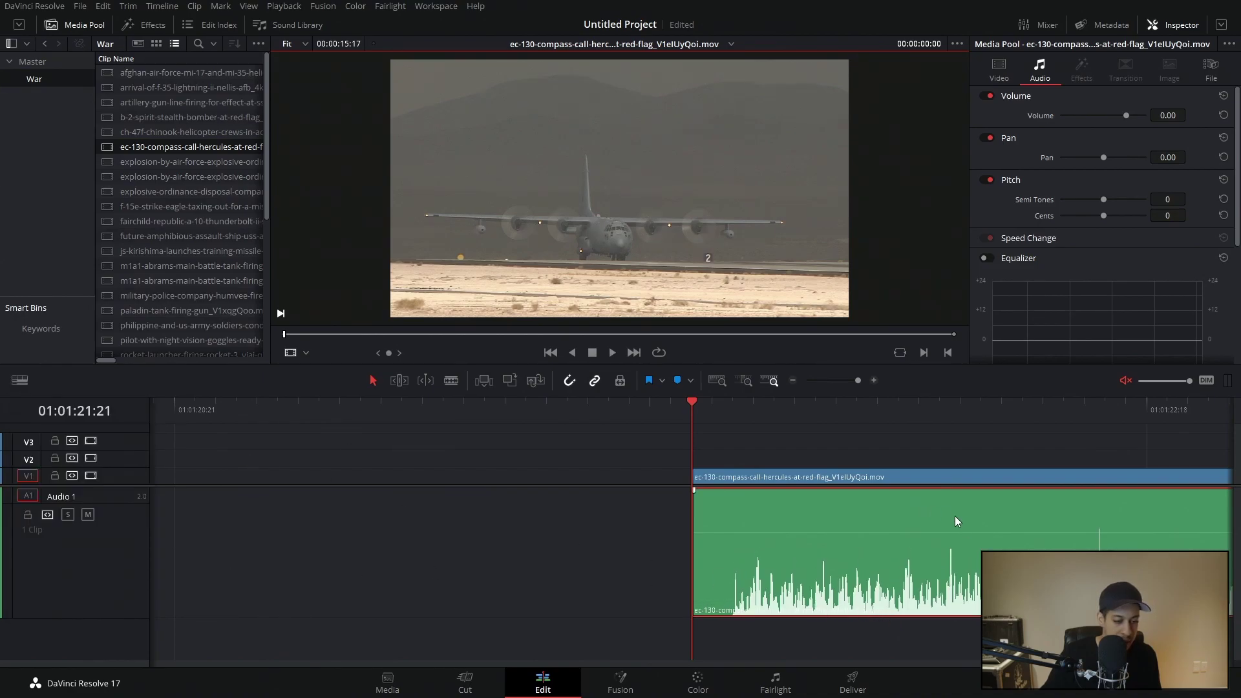
click(795, 379)
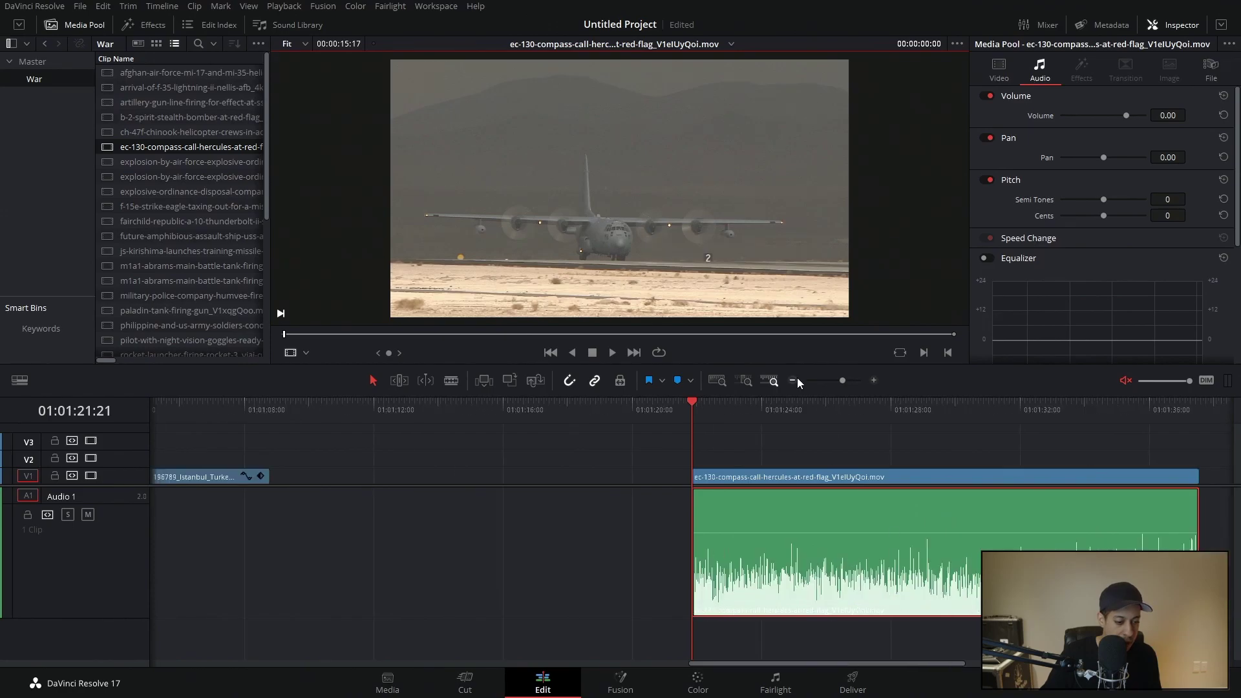
- Add volume keyframes on the C-130 audio, raising the middle one and lowering the last one
alt+click(732, 532)
alt+click(902, 533)
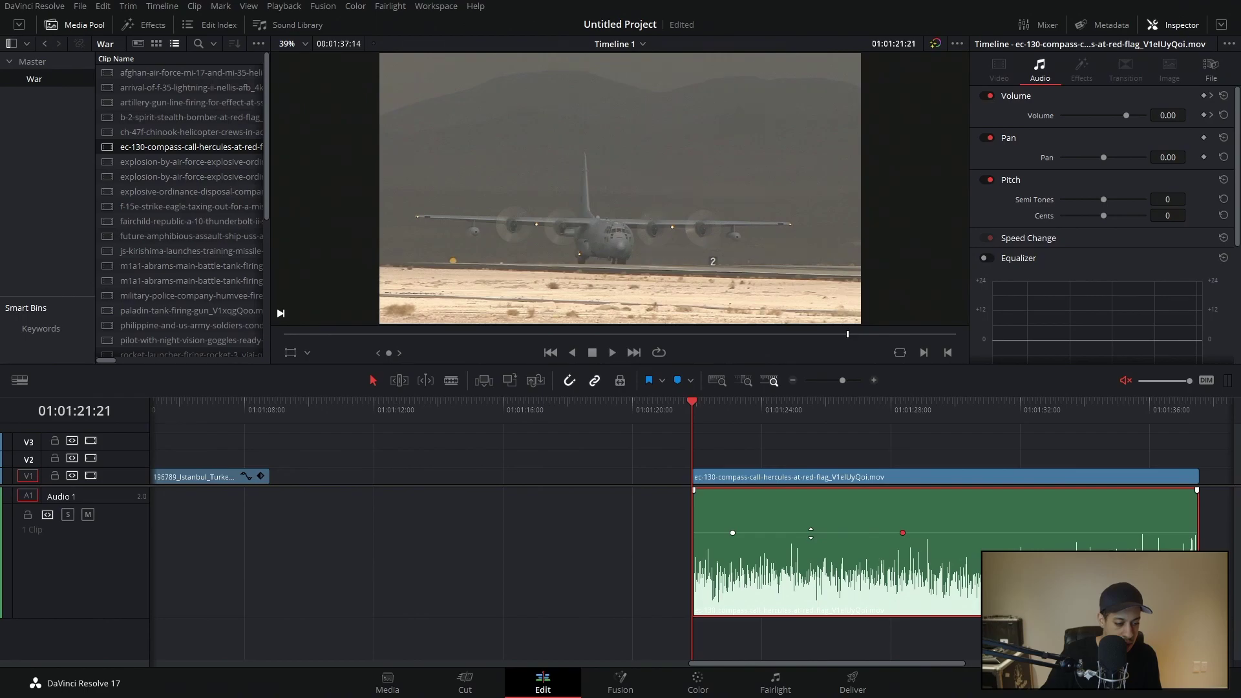
drag(811, 533, 814, 519)
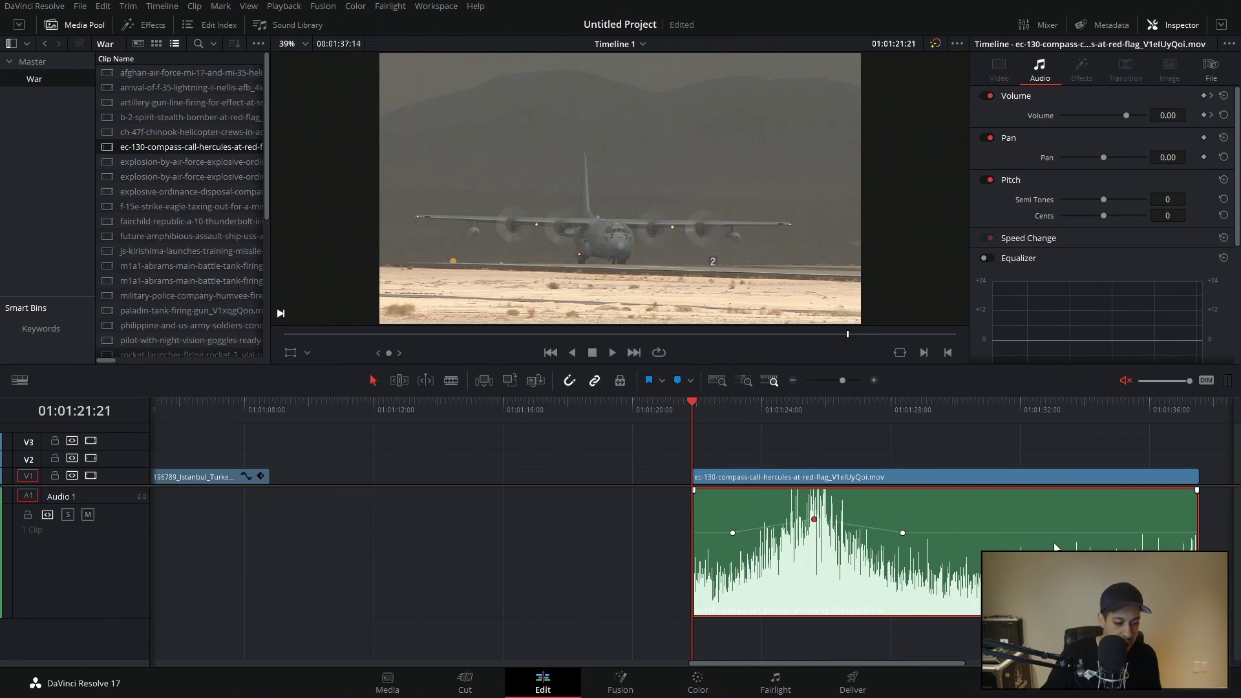
drag(1066, 533, 1067, 543)
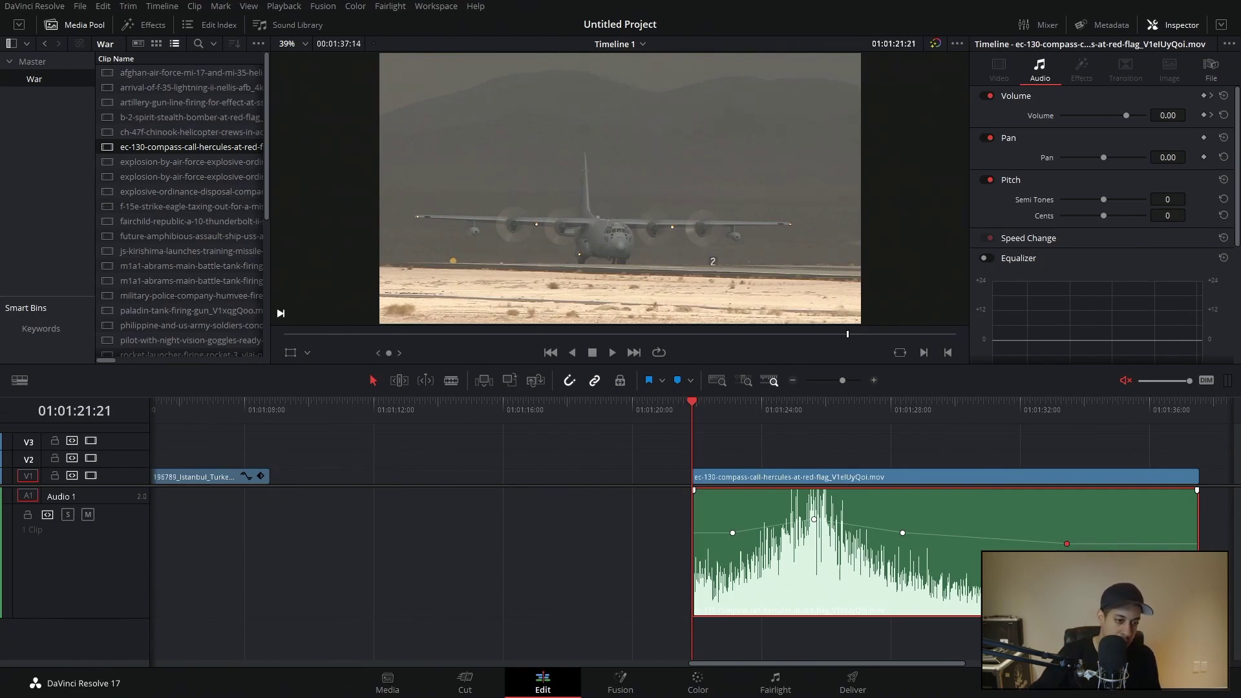
- Move the C-130 clip about 11 seconds earlier, right after the Istanbul shots, and park on the mosque shot
click(796, 380)
click(796, 380)
drag(751, 477, 668, 480)
click(296, 414)
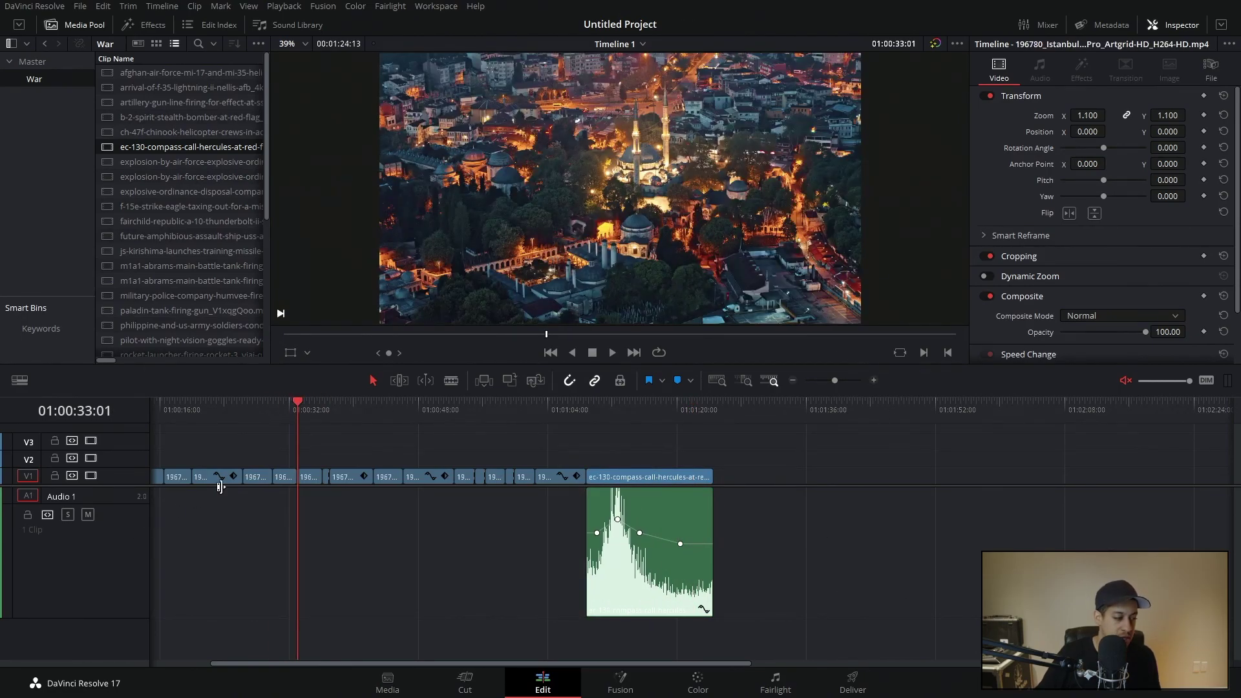
- Preview the M1A1 Abrams tank clip in the source viewer beside the timeline and scrub for a start point
click(874, 381)
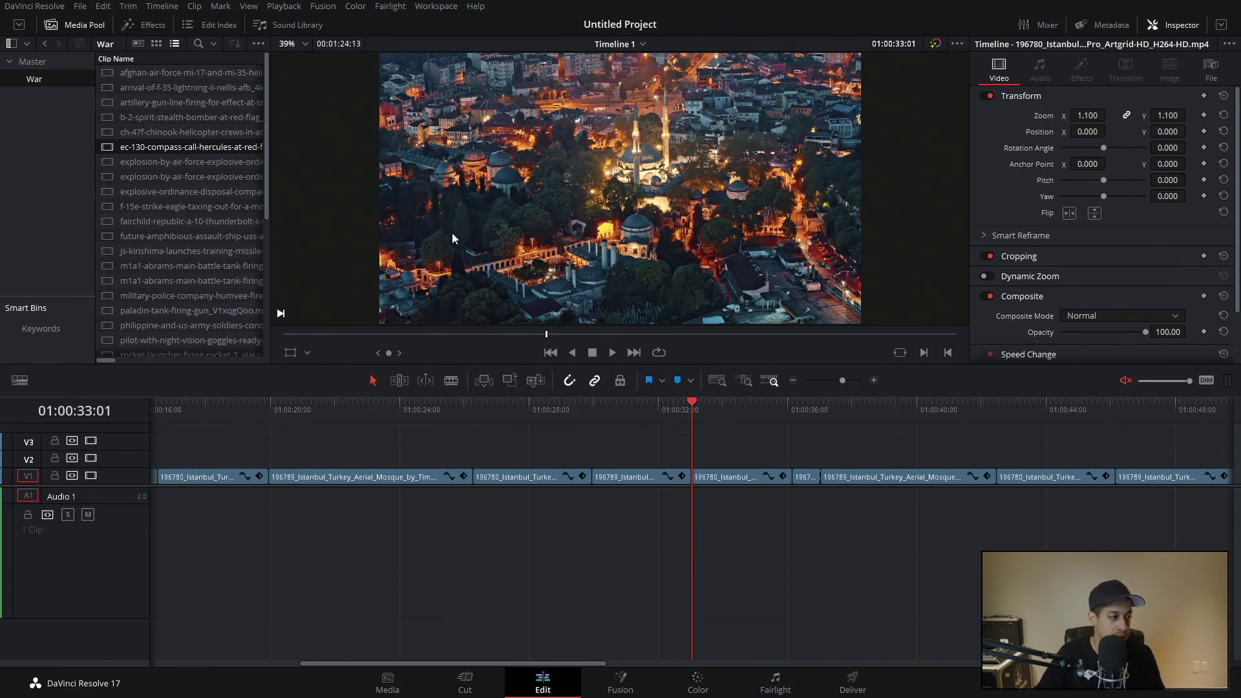
double_click(104, 268)
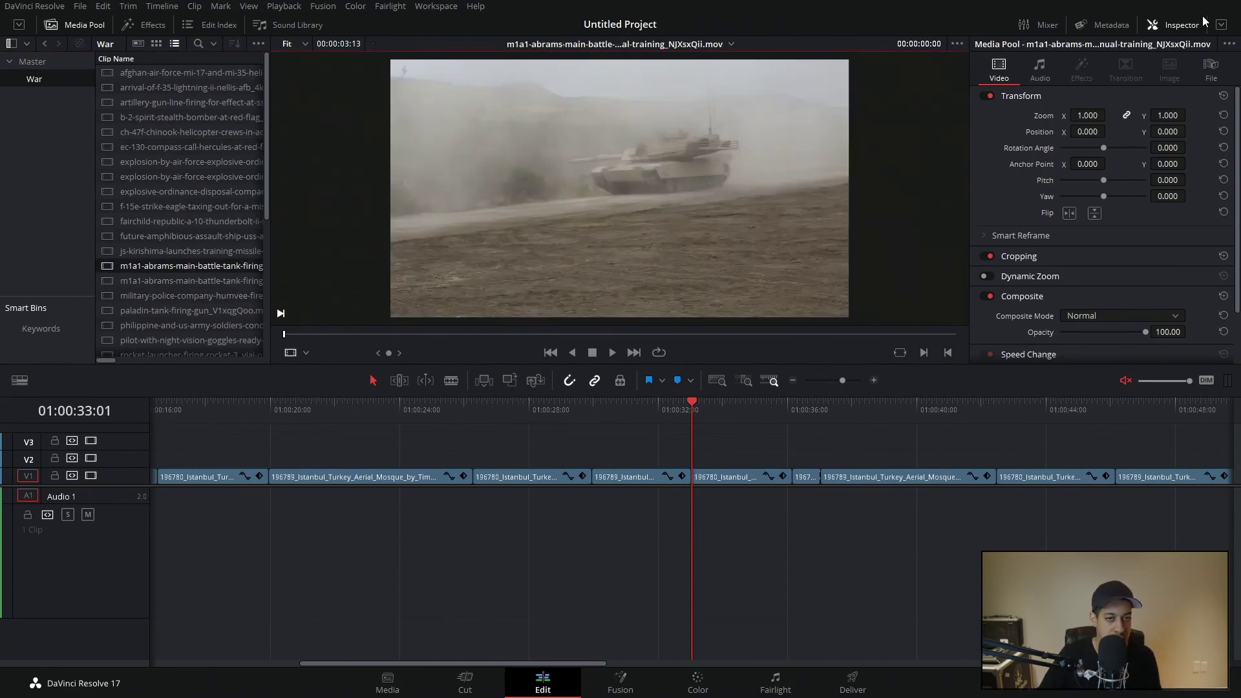
key(ctrl+9)
drag(300, 333, 375, 344)
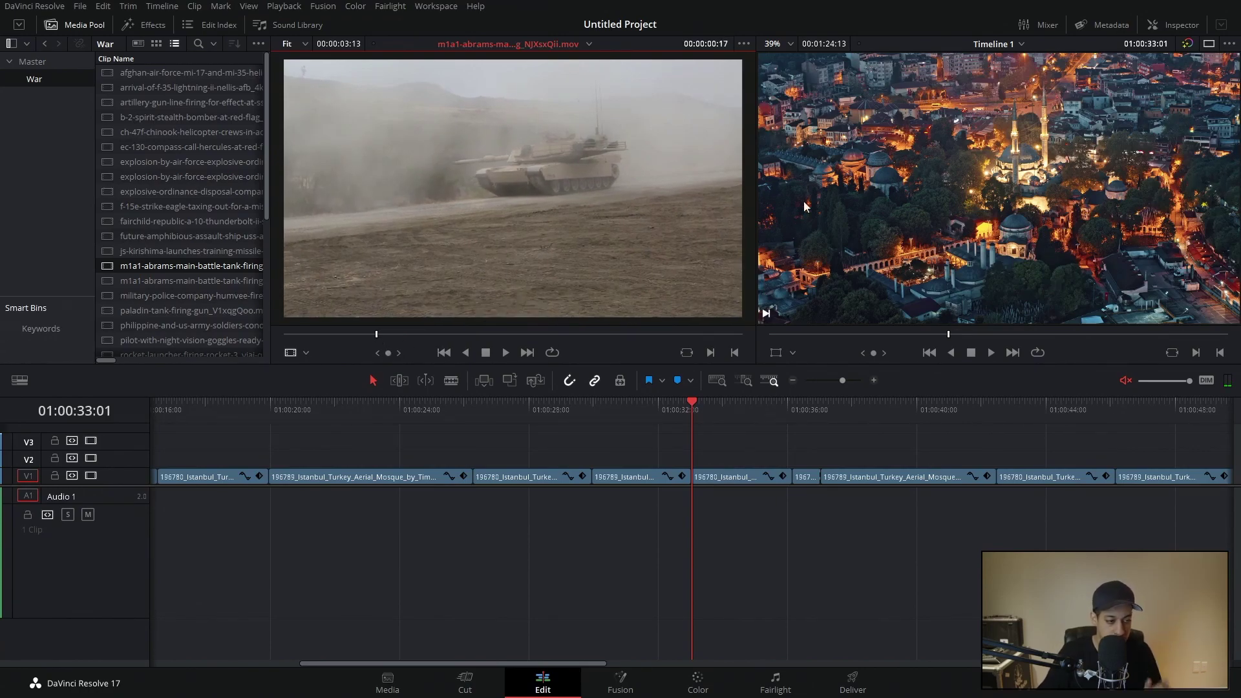
- Mark In and Out points on the Abrams tank clip and insert it at the playhead
key(i)
click(734, 353)
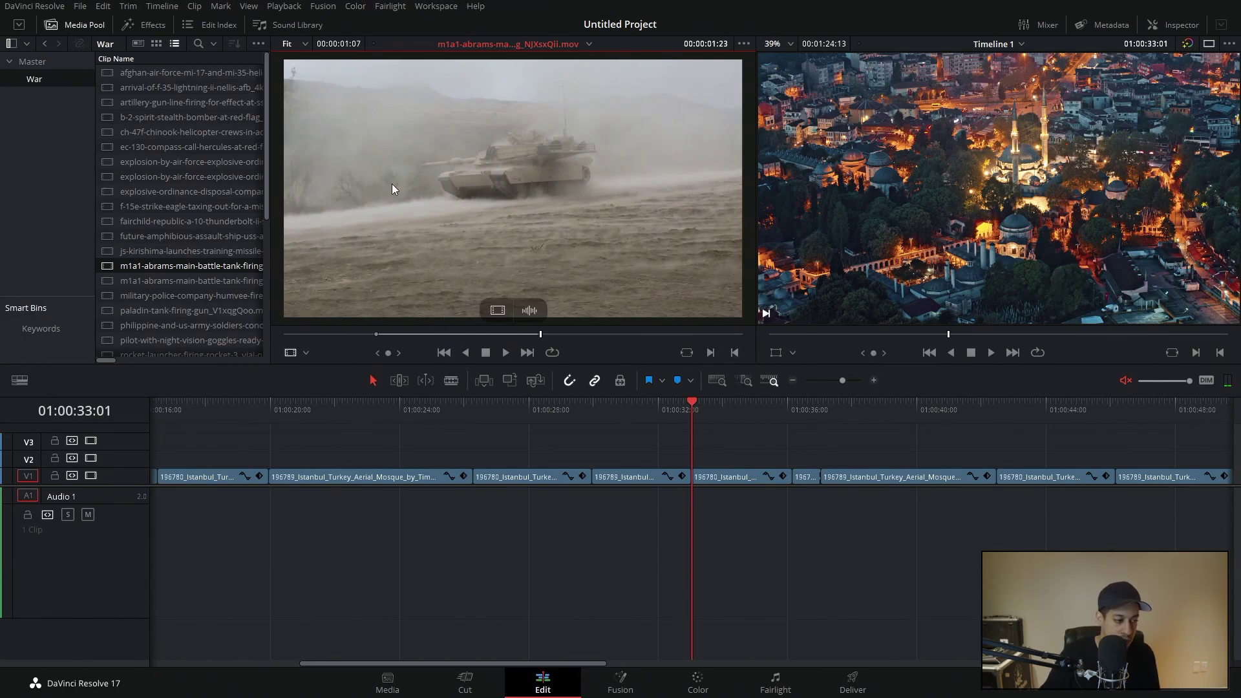
drag(446, 242, 789, 460)
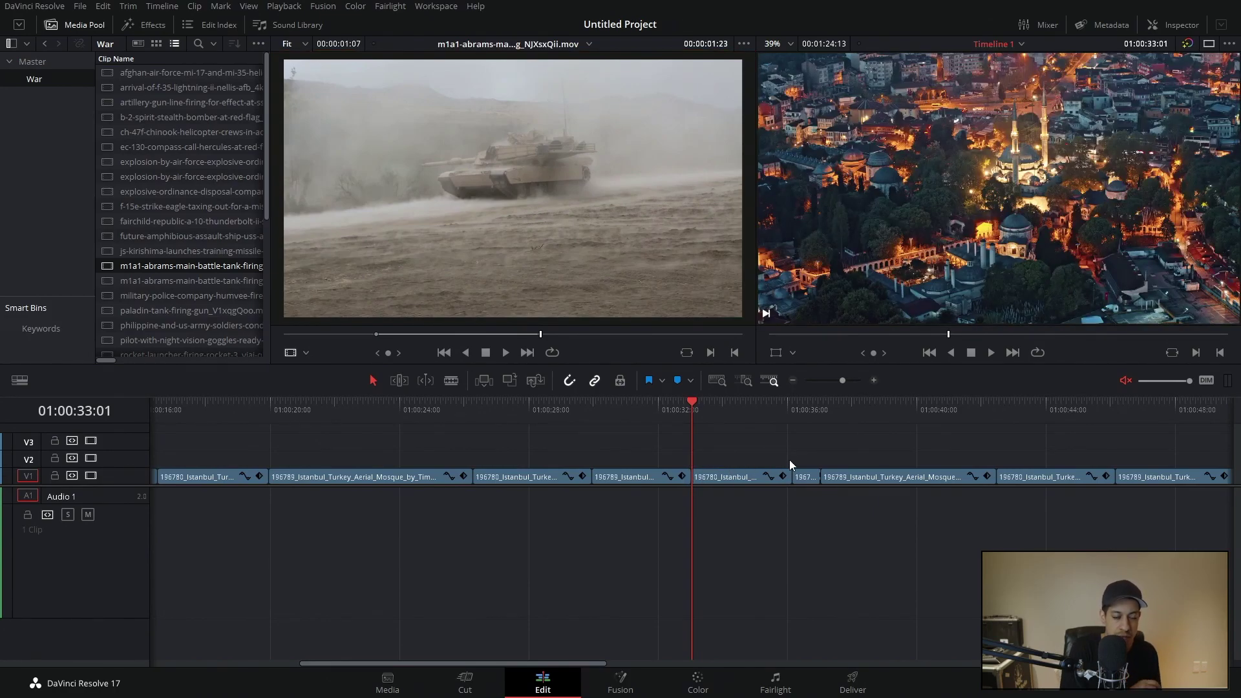
drag(517, 194, 549, 273)
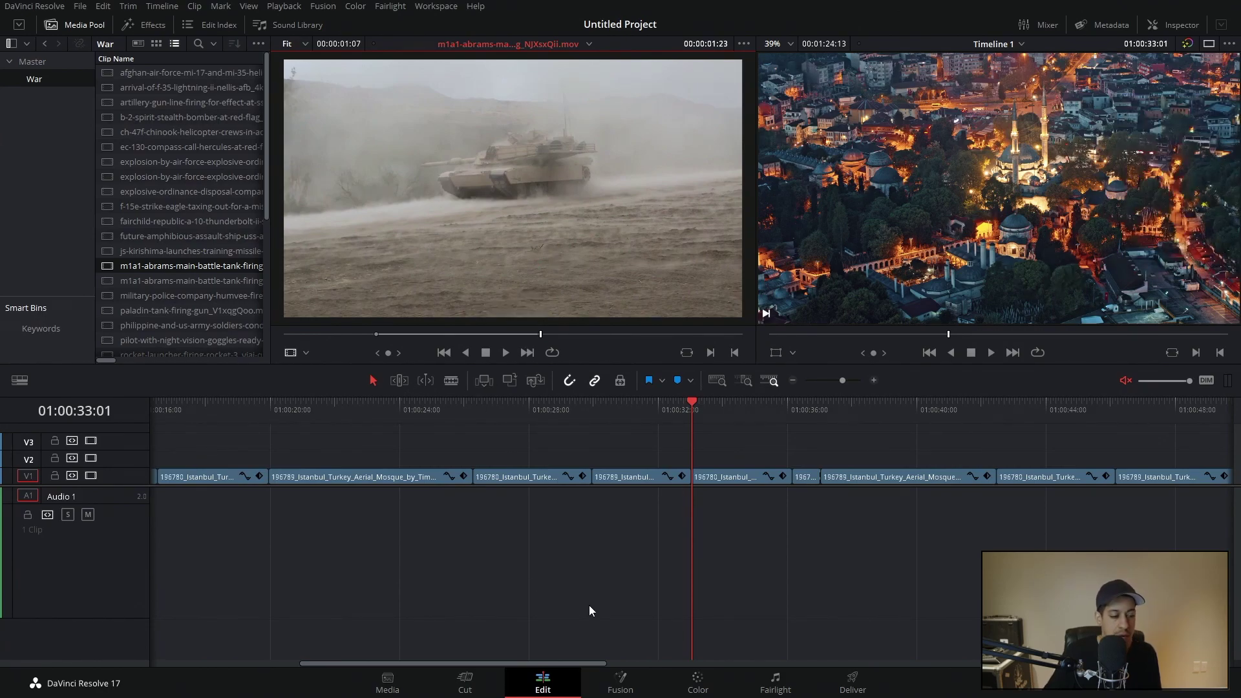
key(F9)
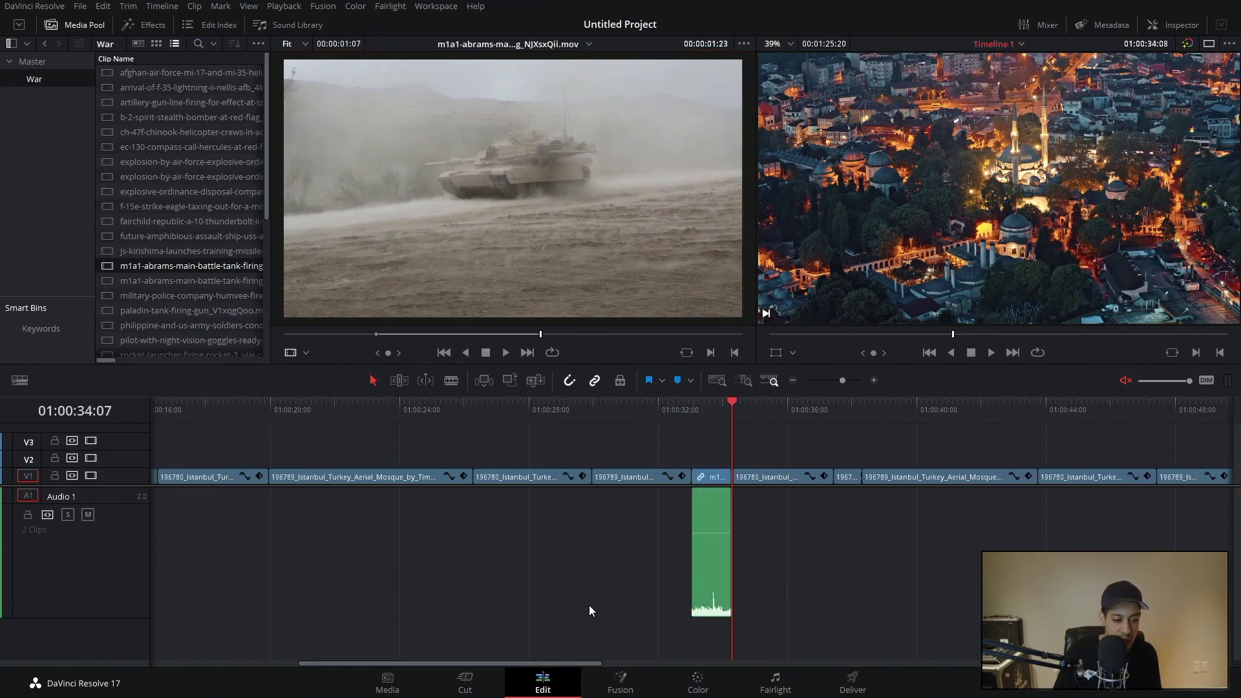
- Insert the Paladin firing clip after the next Istanbul shot and move to the following clip edge
drag(735, 414, 833, 417)
click(110, 312)
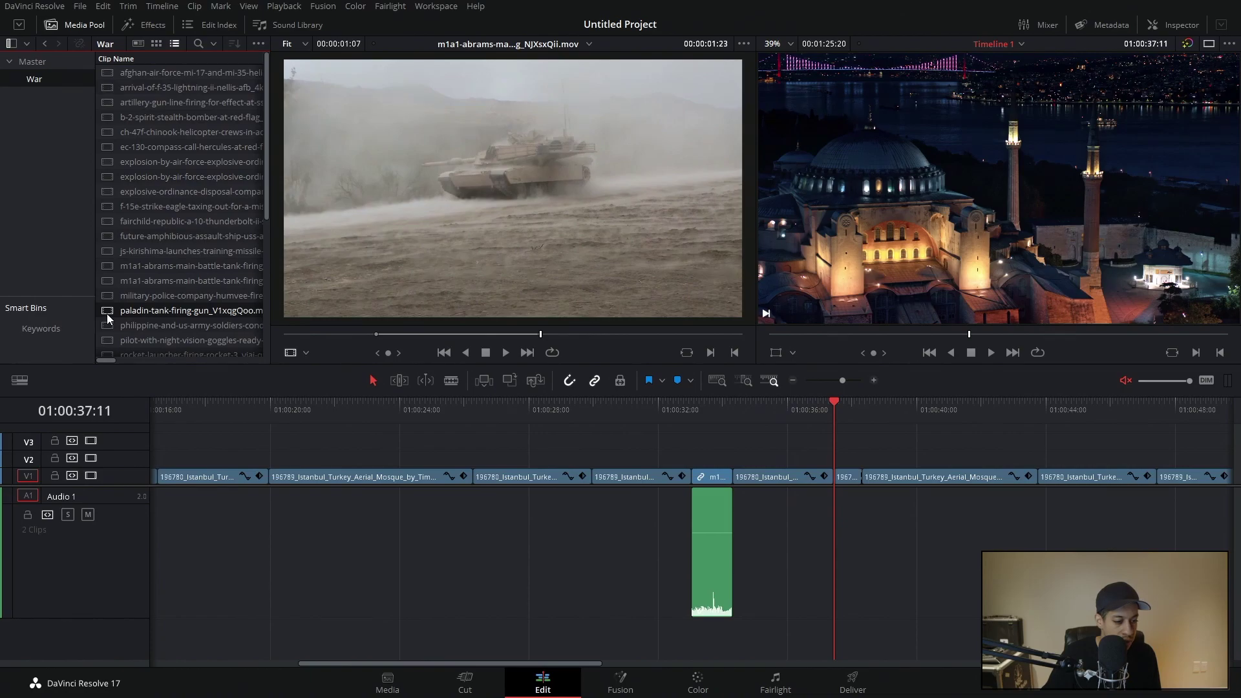
key(F9)
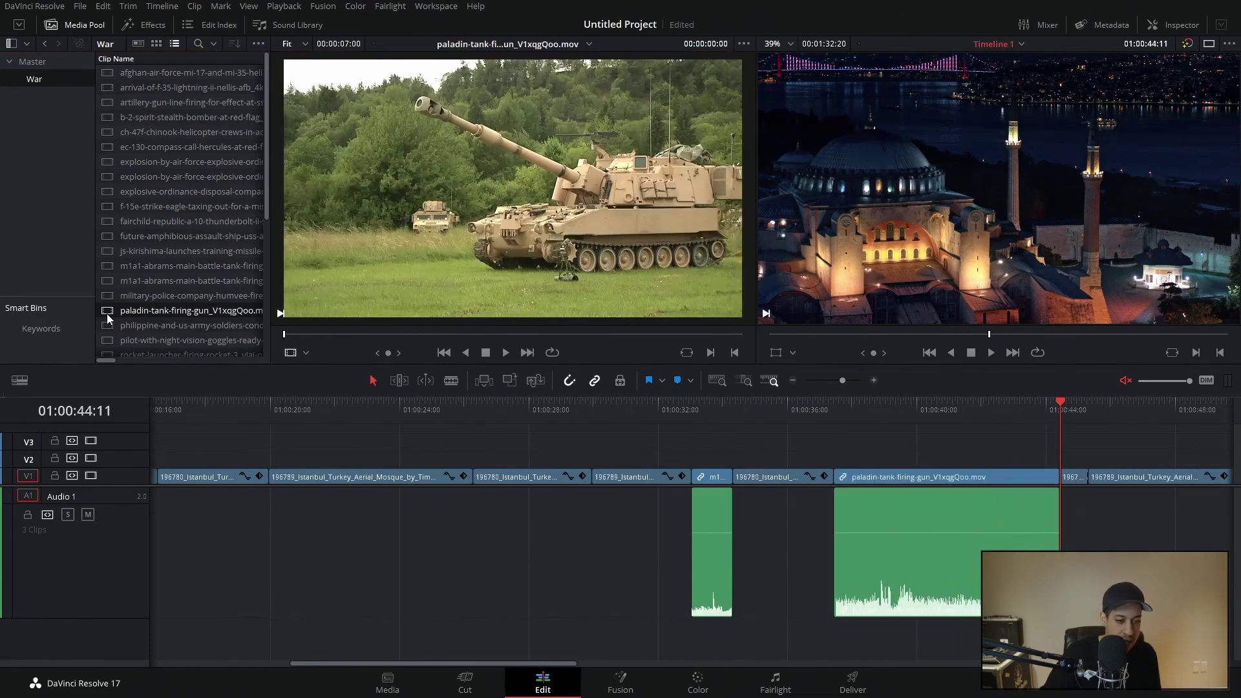
scroll(809, 378, down, 4)
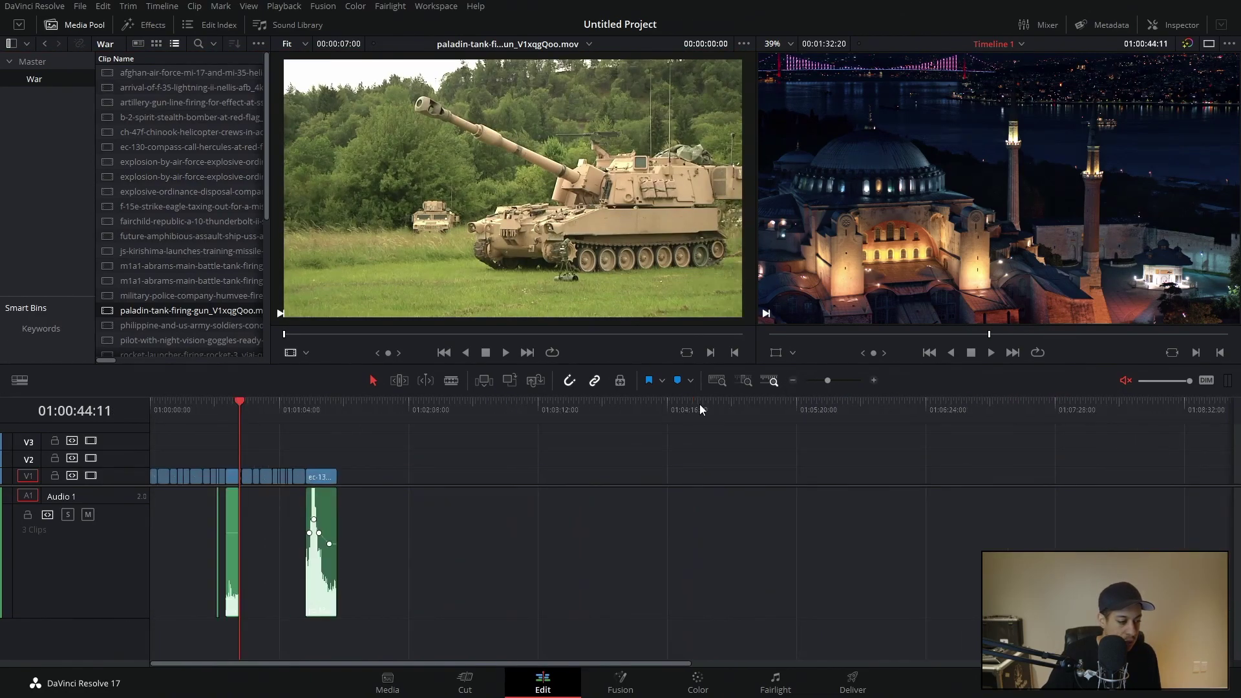
click(870, 383)
click(871, 382)
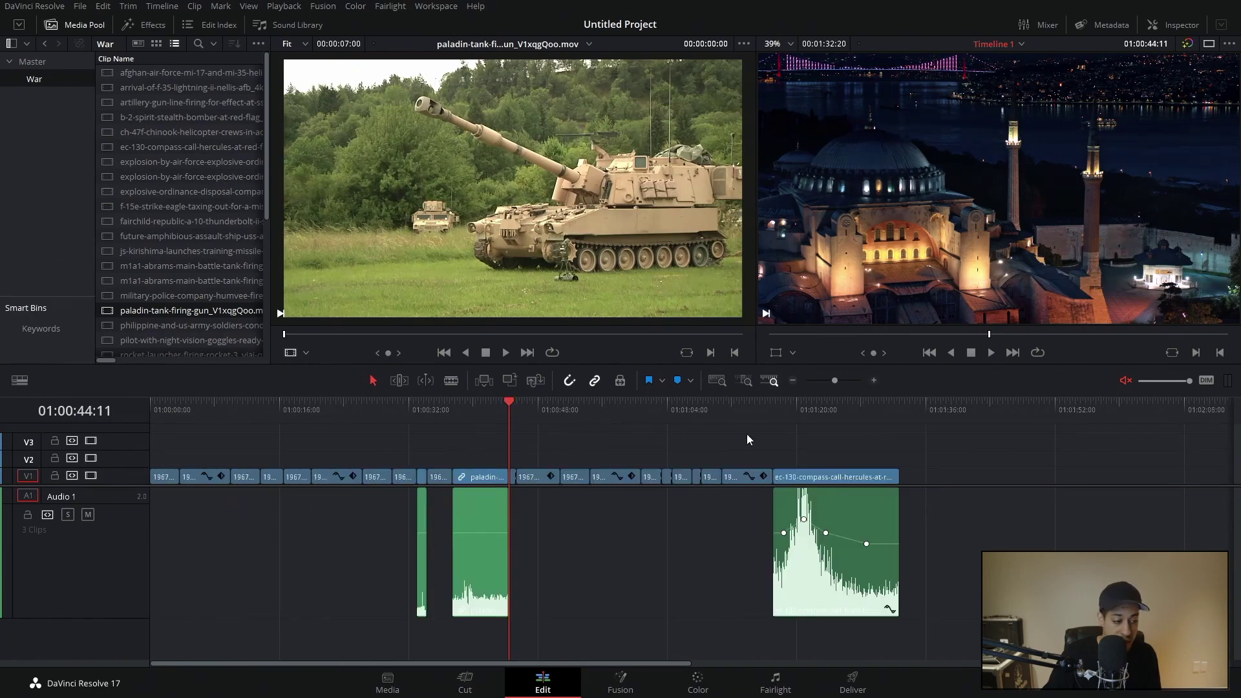
click(596, 409)
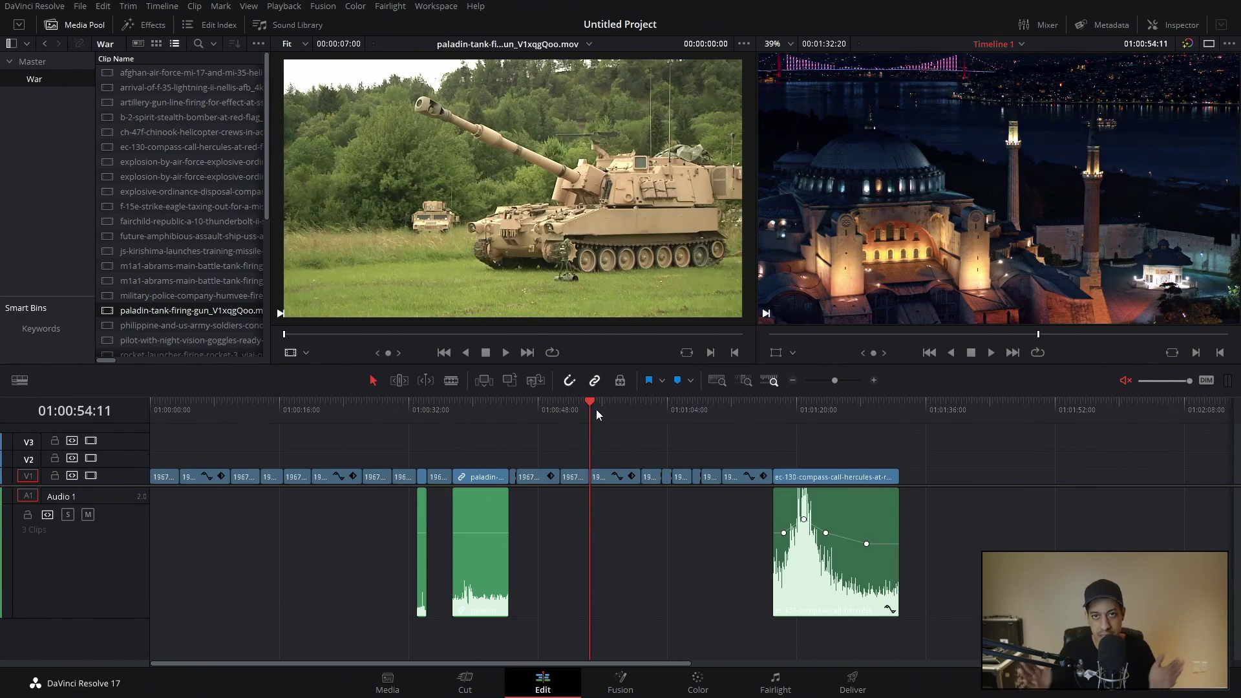
- Insert the helicopter soldiers clip, shift later clips right, and drop the Paladin clip into the gap
click(139, 325)
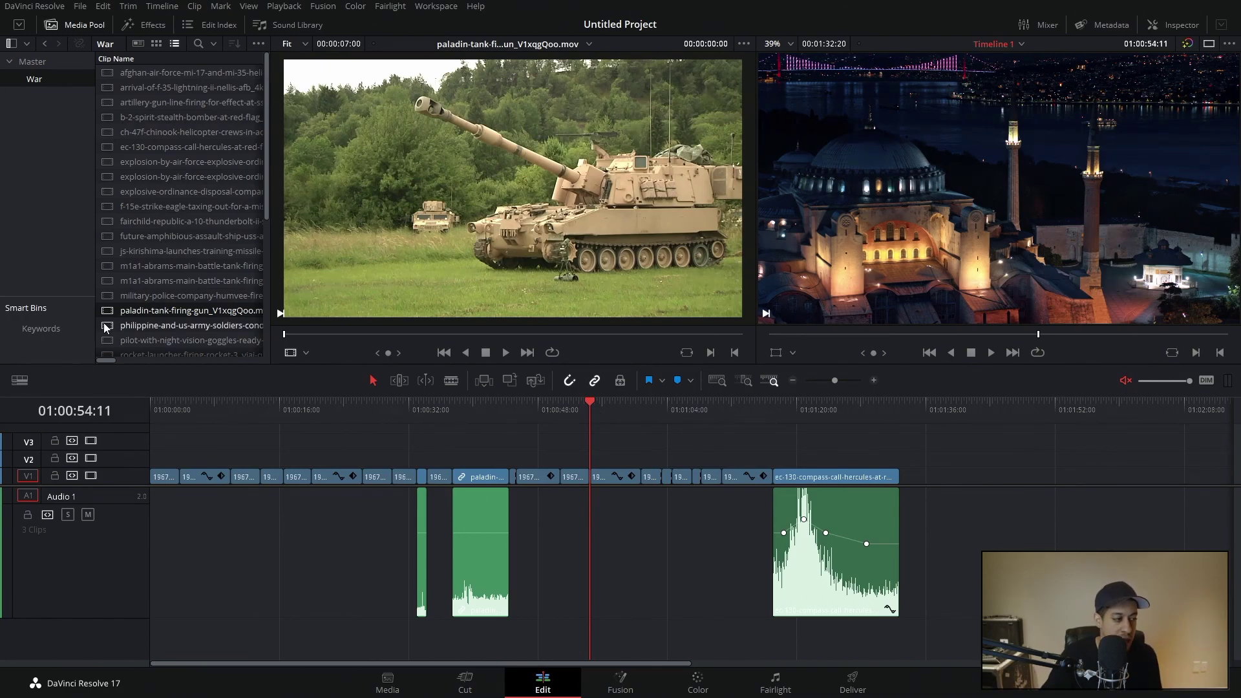
key(F9)
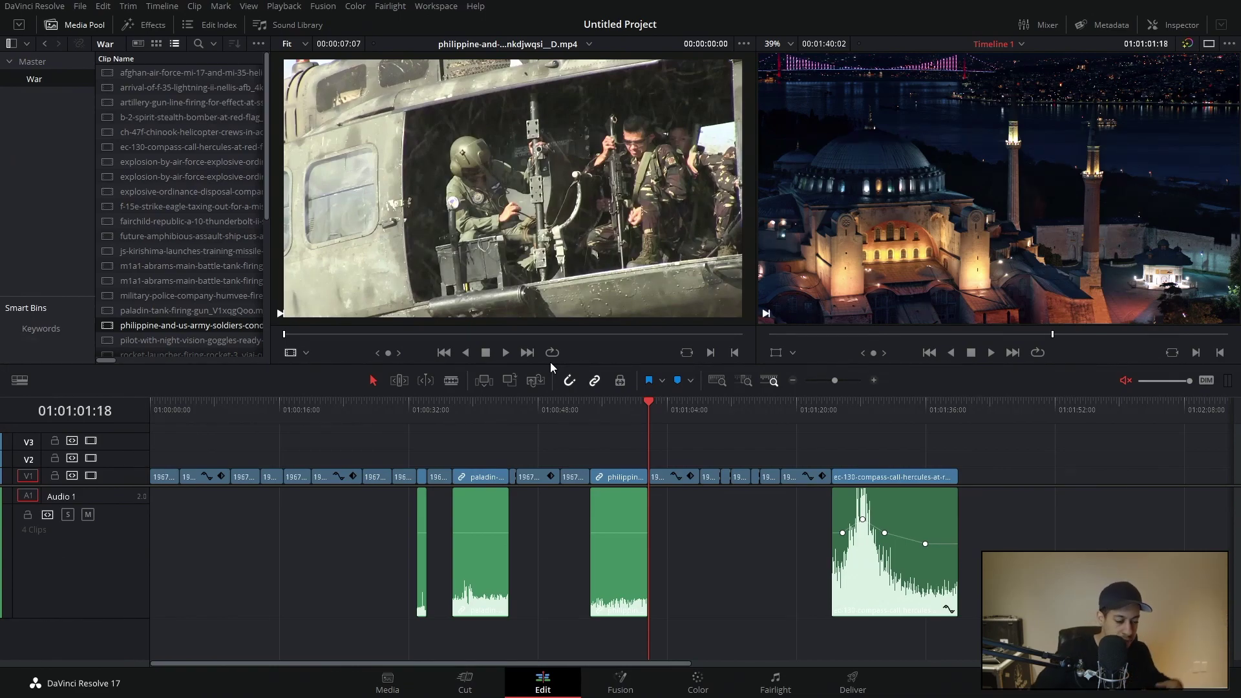
drag(993, 429, 752, 476)
click(610, 495)
drag(213, 313, 372, 483)
- Select all clips after the playhead and slide them left to close the leftover gap
key(y)
scroll(691, 449, right, 10)
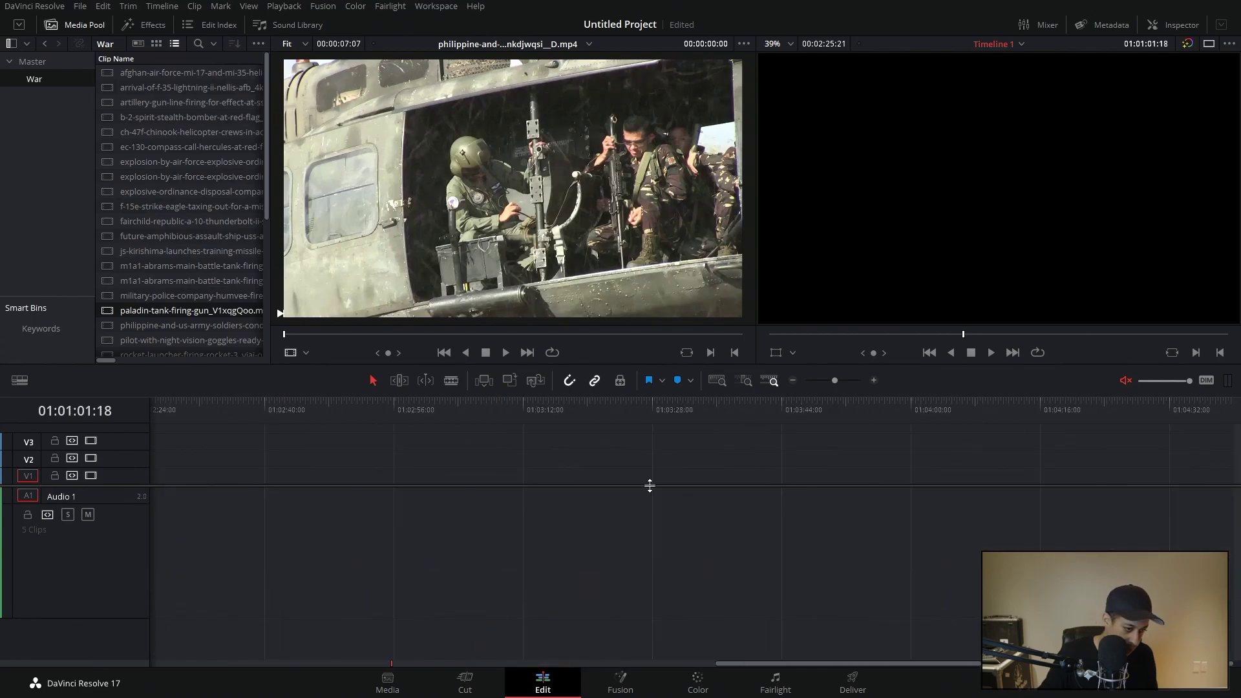
click(793, 381)
click(794, 381)
drag(301, 496, 254, 479)
click(876, 382)
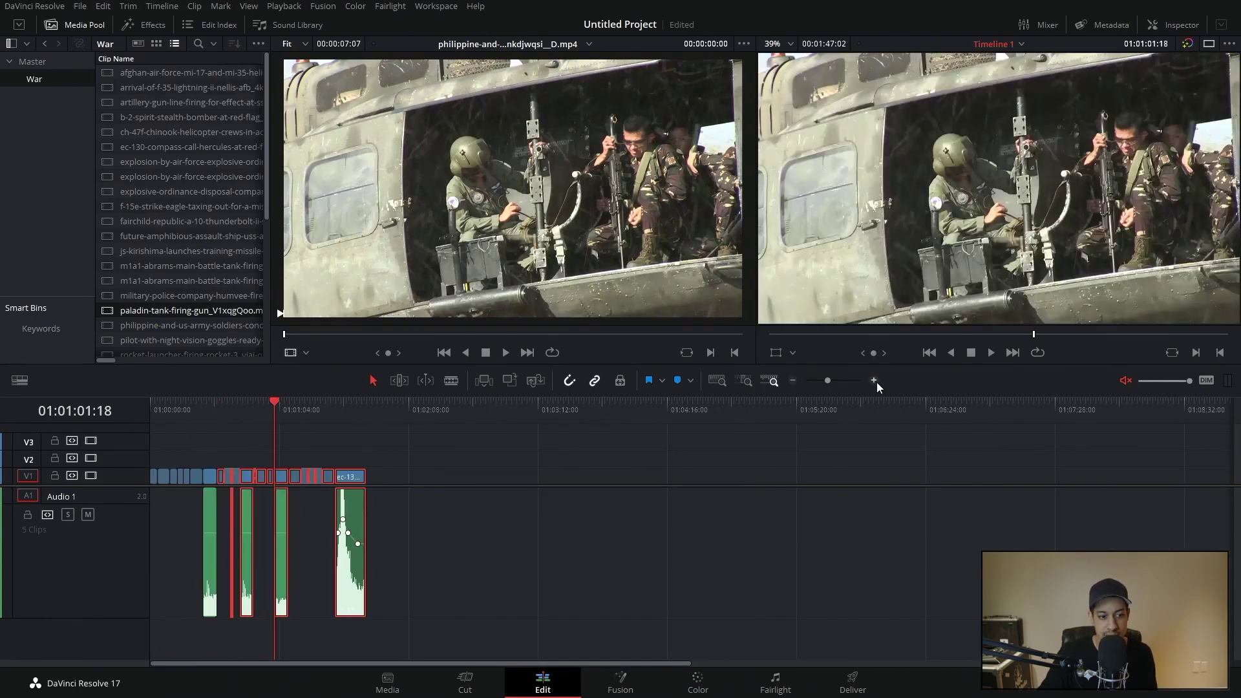
click(877, 382)
click(876, 382)
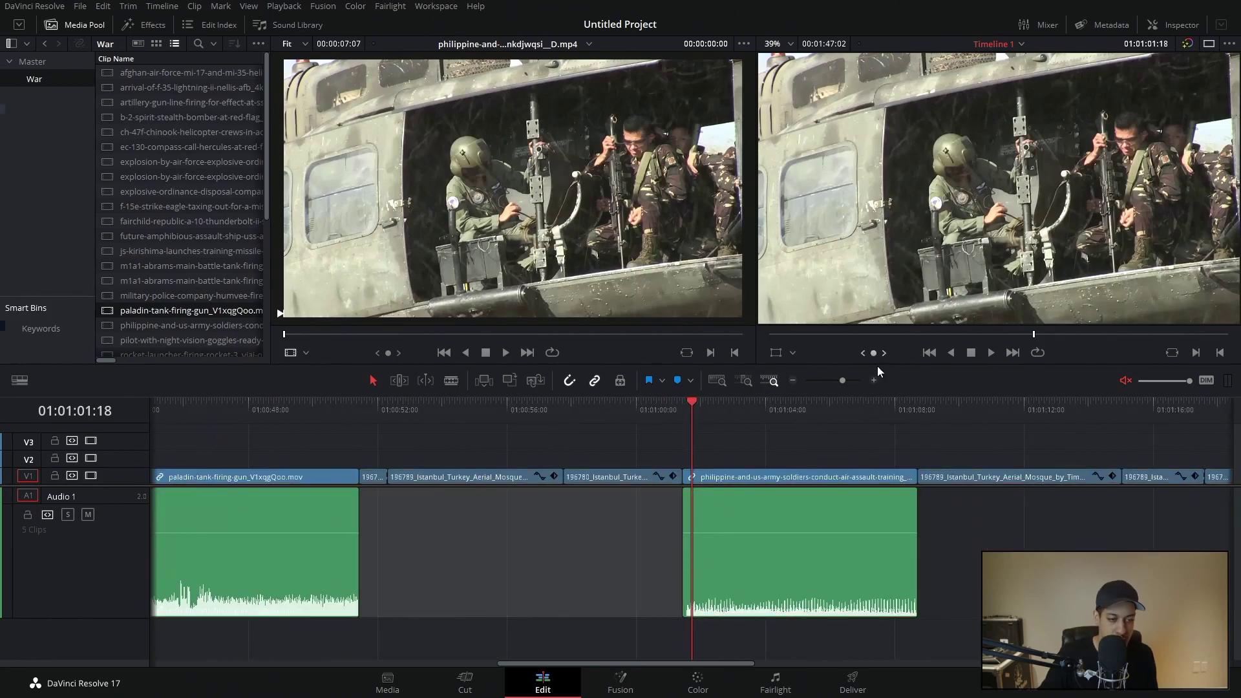
click(793, 380)
click(793, 380)
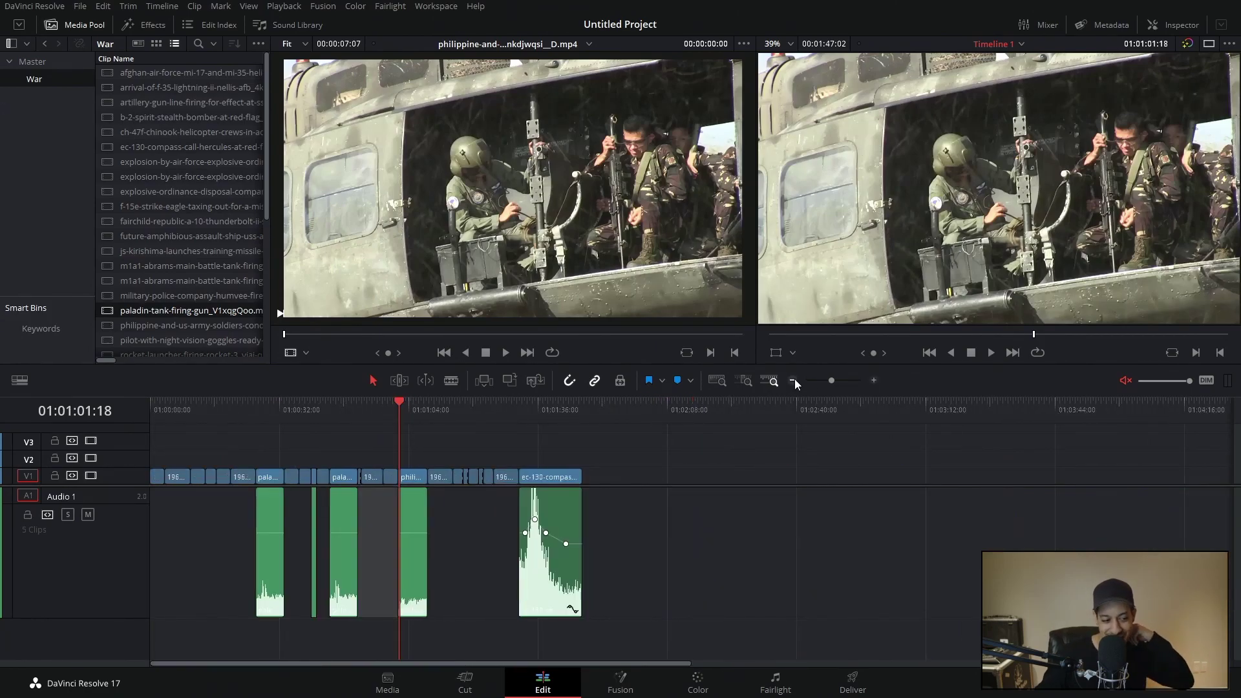